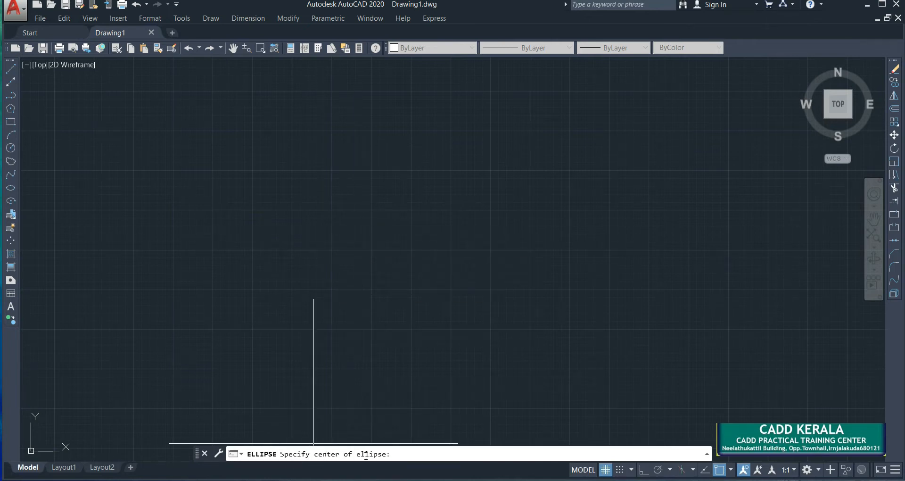
# Draw an ellipse from its center with Ortho on, using a horizontal semi-axis of 500 and a vertical semi-axis of 350.
pyautogui.click(354, 216)
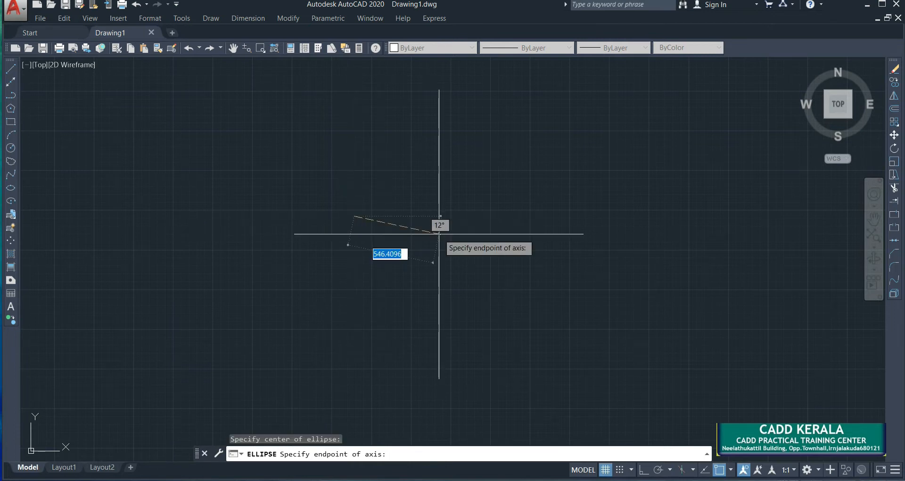
pyautogui.press('F8')
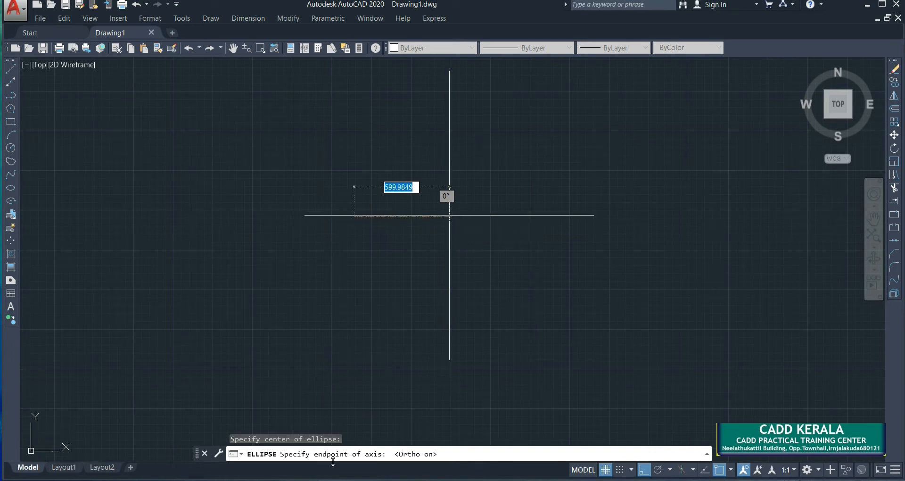
pyautogui.click(449, 215)
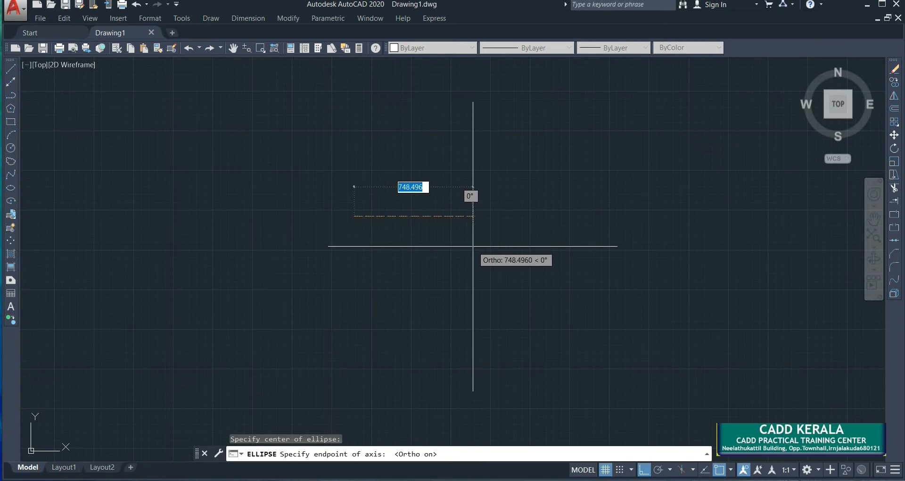
pyautogui.write('500')
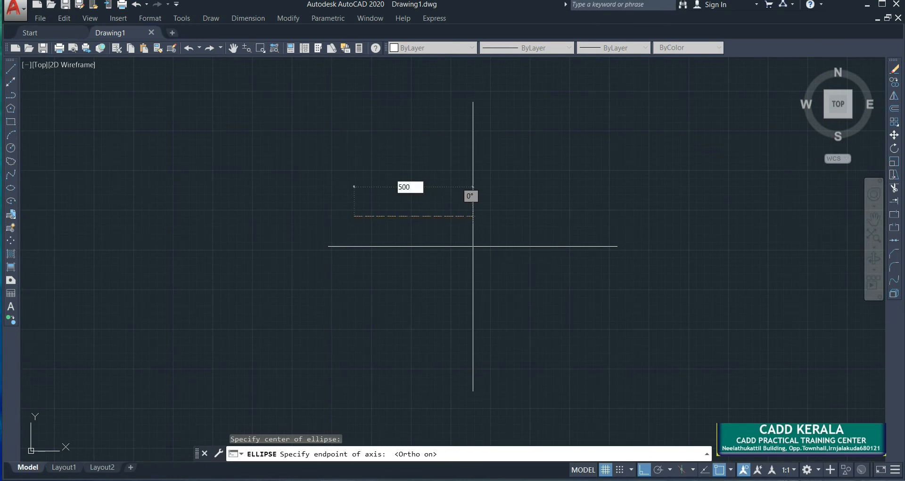
pyautogui.press('Return')
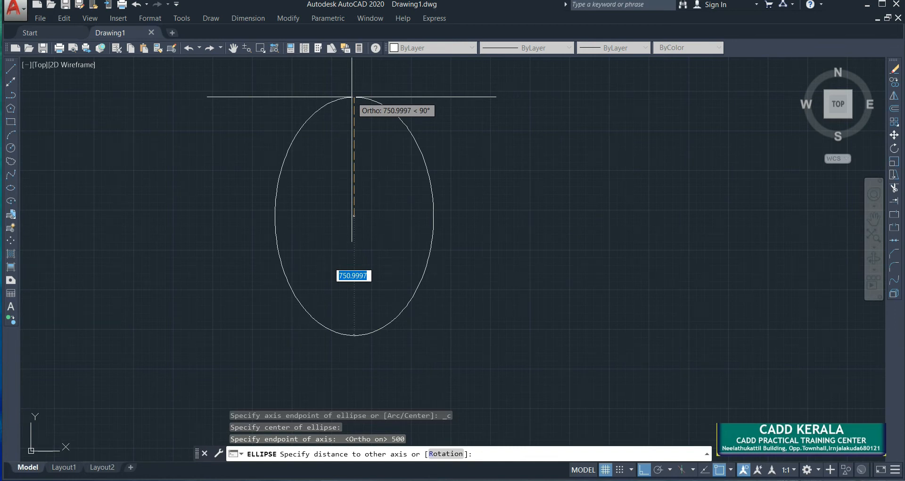
pyautogui.write('3')
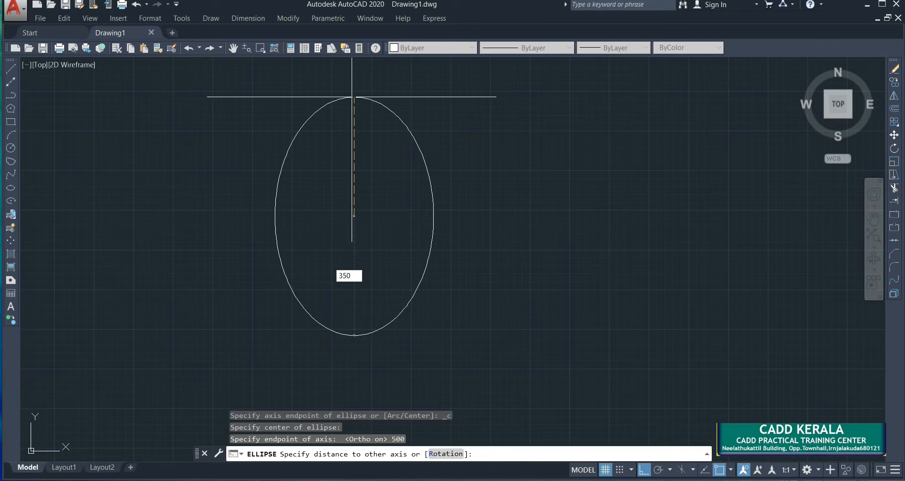
pyautogui.write('50')
pyautogui.press('Return')
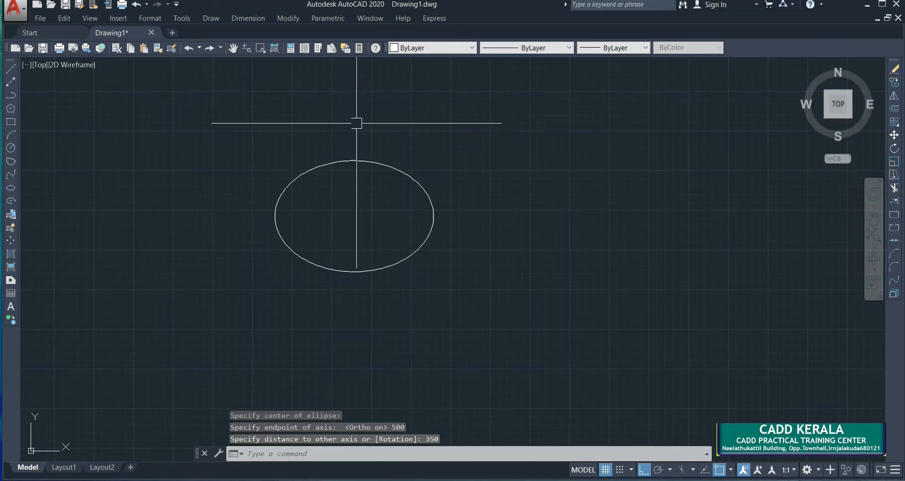
pyautogui.click(10, 71)
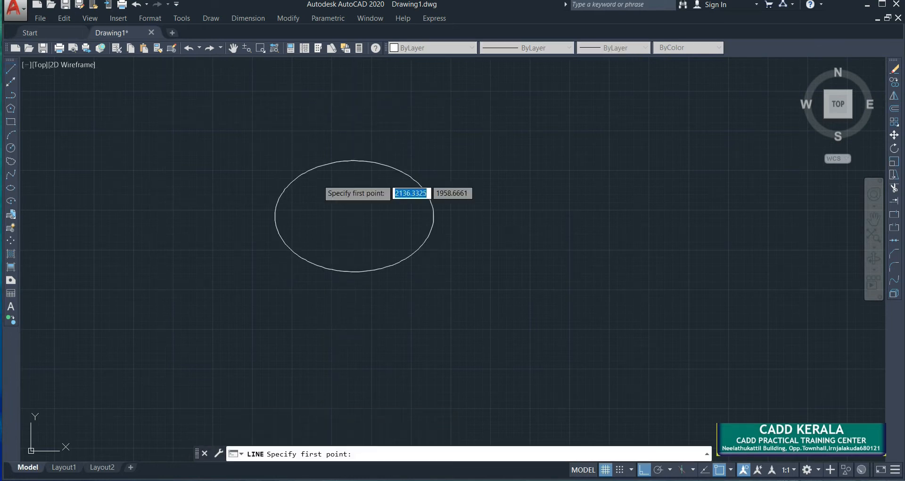
pyautogui.press('Escape')
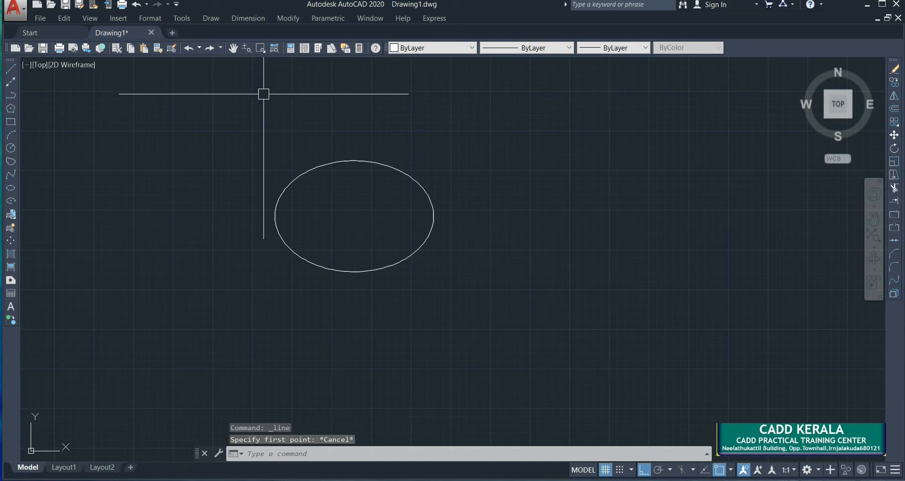
# Try to place a horizontal linear dimension from the ellipse's center to its right quadrant.
pyautogui.click(248, 19)
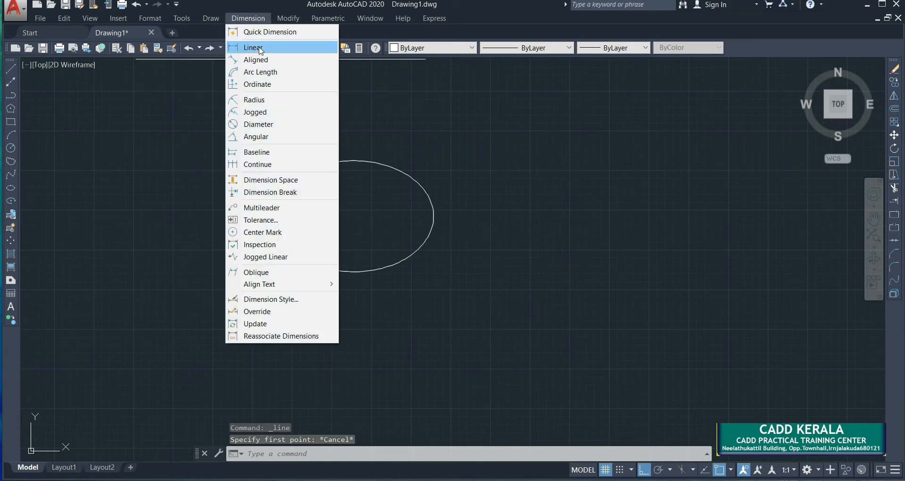
pyautogui.click(250, 49)
pyautogui.click(353, 215)
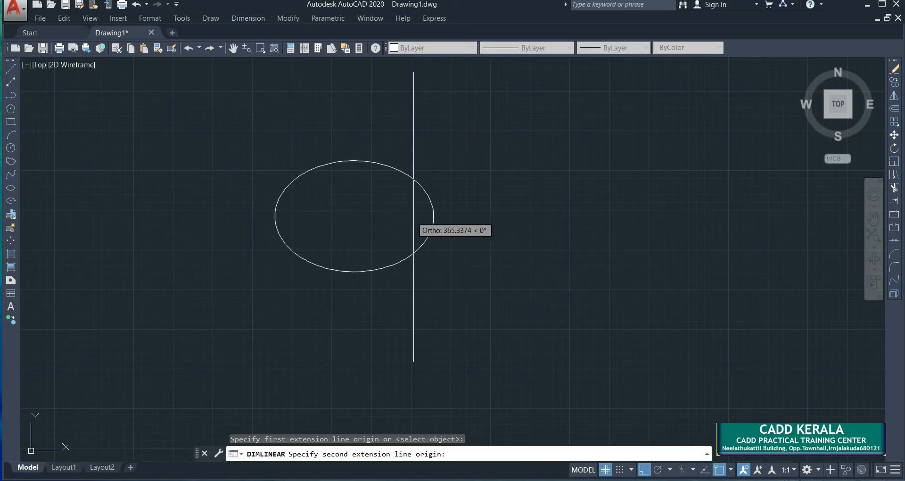
pyautogui.click(433, 216)
pyautogui.scroll(6, 394, 216)
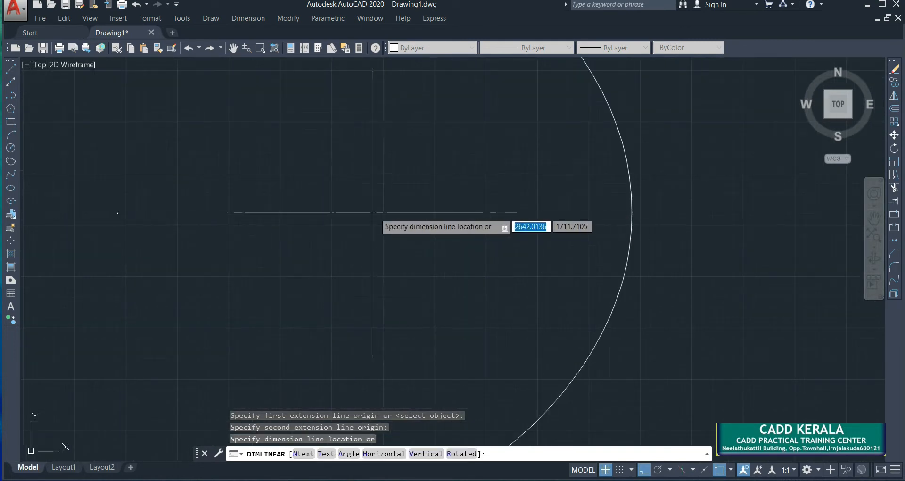
pyautogui.scroll(-6, 374, 214)
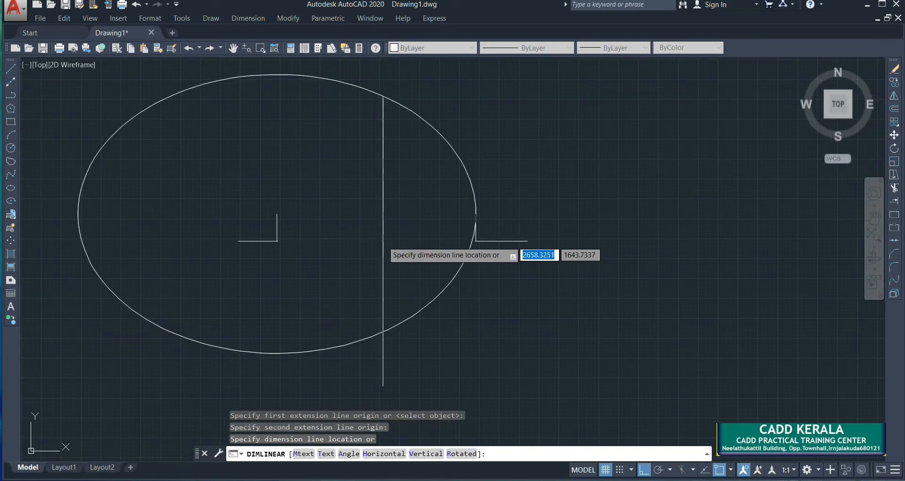
pyautogui.press('Escape')
# Try to place a vertical linear dimension from the ellipse's center to its top quadrant.
pyautogui.press('Return')
pyautogui.scroll(-2, 288, 230)
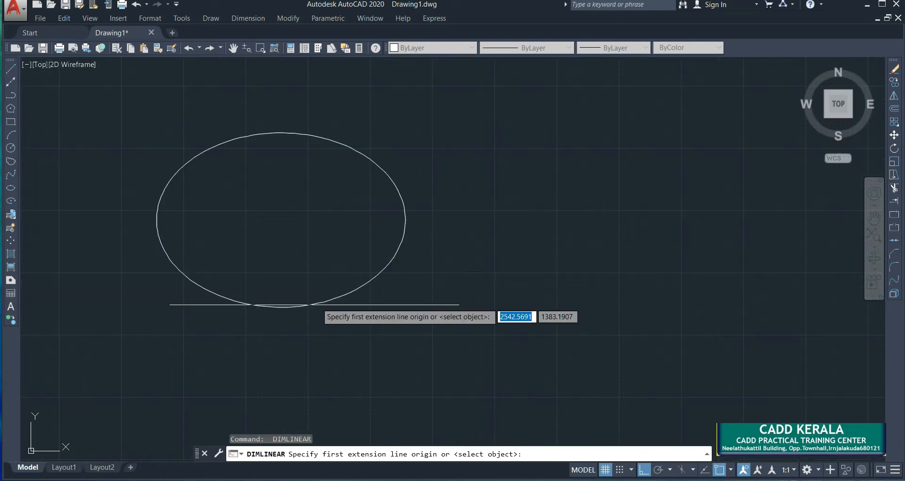
pyautogui.click(281, 220)
pyautogui.click(280, 133)
pyautogui.scroll(5, 281, 187)
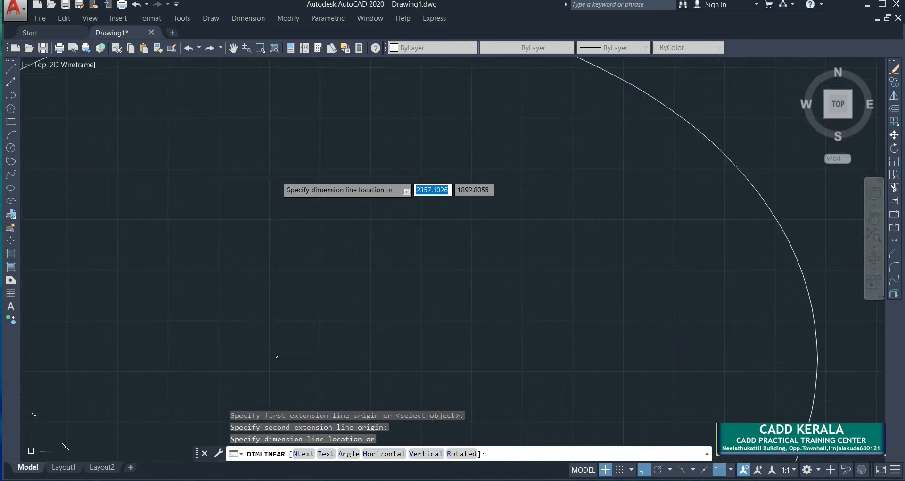
pyautogui.press('Escape')
# Draw a second center-based ellipse to the right of the first, with a horizontal semi-axis of 750 and a vertical semi-axis of 500.
pyautogui.scroll(-6, 313, 217)
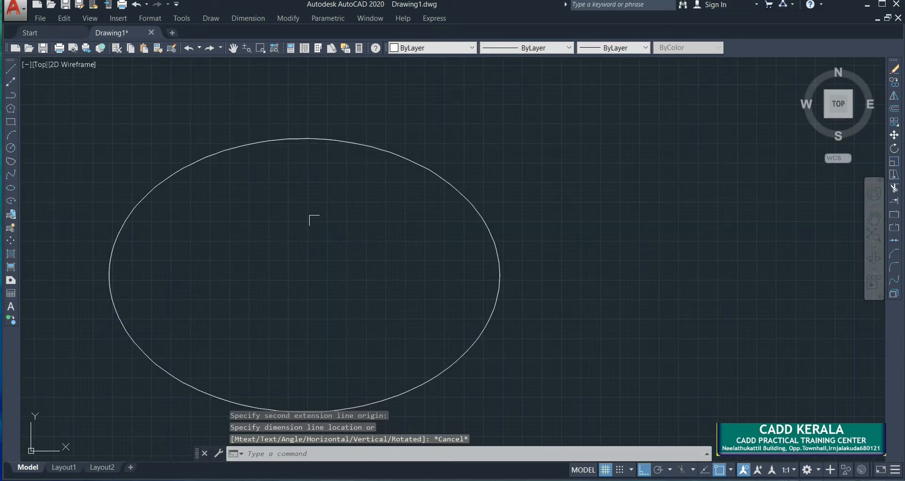
pyautogui.moveTo(339, 249)
pyautogui.mouseDown(button='middle')
pyautogui.moveTo(283, 289)
pyautogui.moveTo(254, 283)
pyautogui.moveTo(209, 295)
pyautogui.moveTo(259, 278)
pyautogui.mouseUp(button='middle')
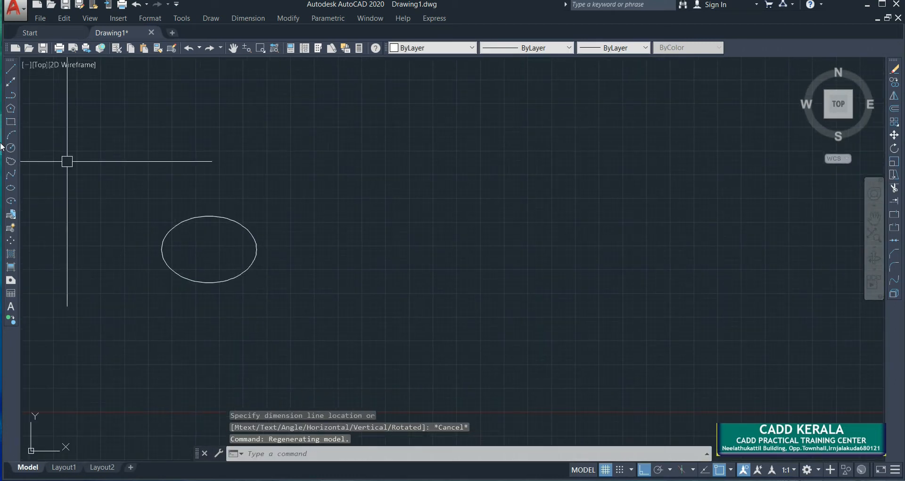
pyautogui.press('Escape')
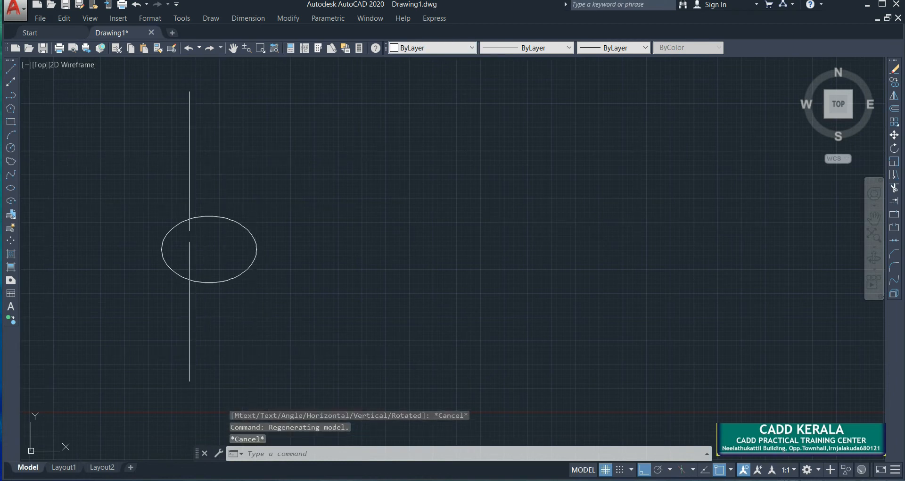
pyautogui.scroll(2, 187, 249)
pyautogui.click(211, 18)
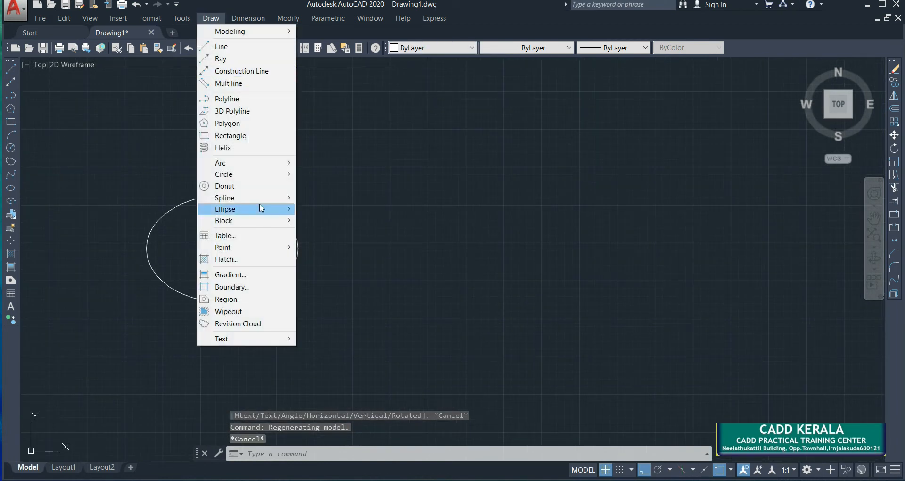
pyautogui.moveTo(263, 209)
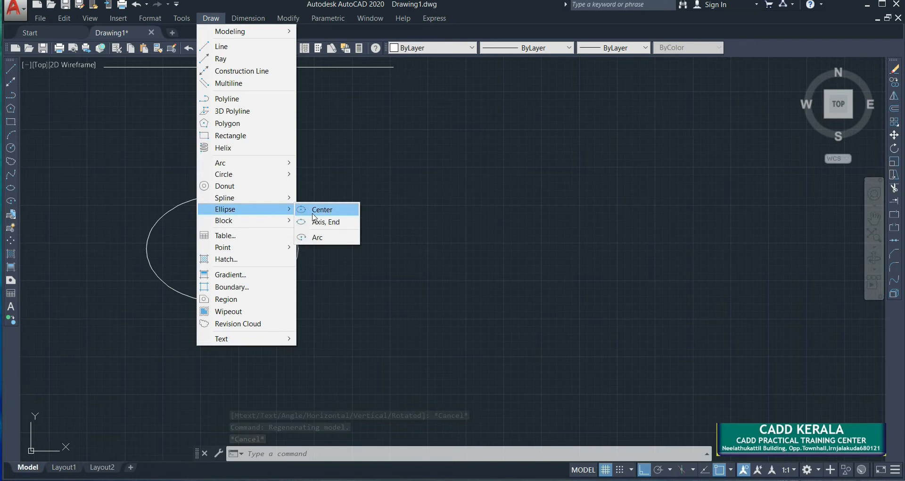
pyautogui.click(312, 213)
pyautogui.click(443, 244)
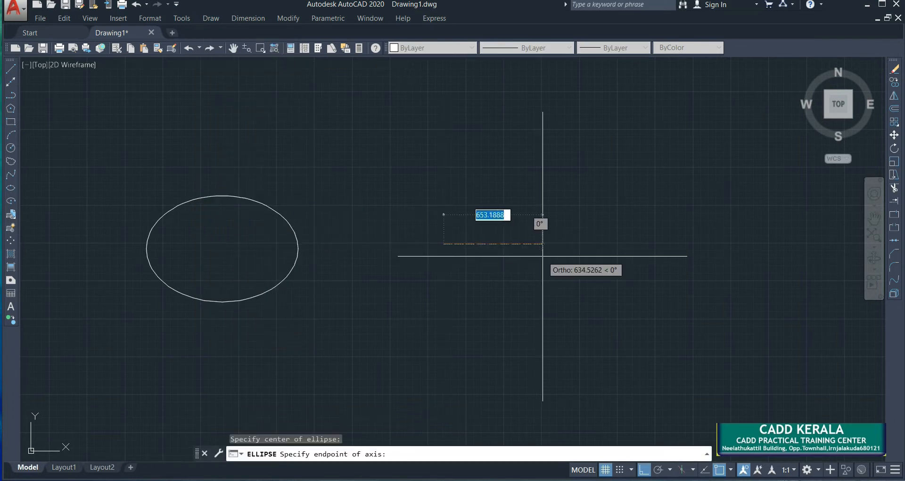
pyautogui.write('750')
pyautogui.press('Return')
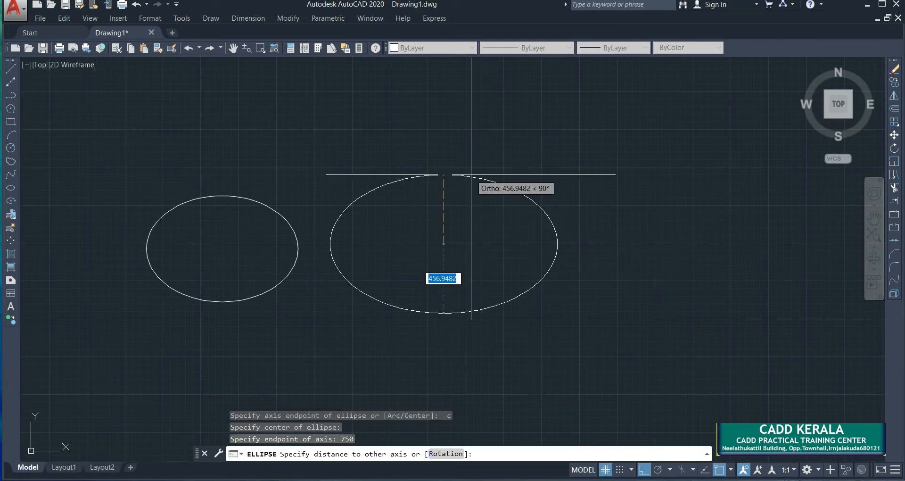
pyautogui.write('50')
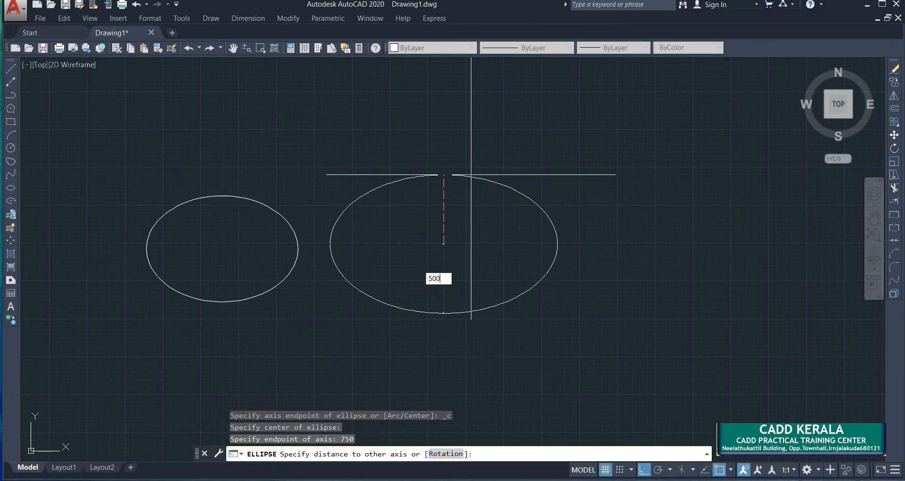
pyautogui.write('0')
pyautogui.press('Return')
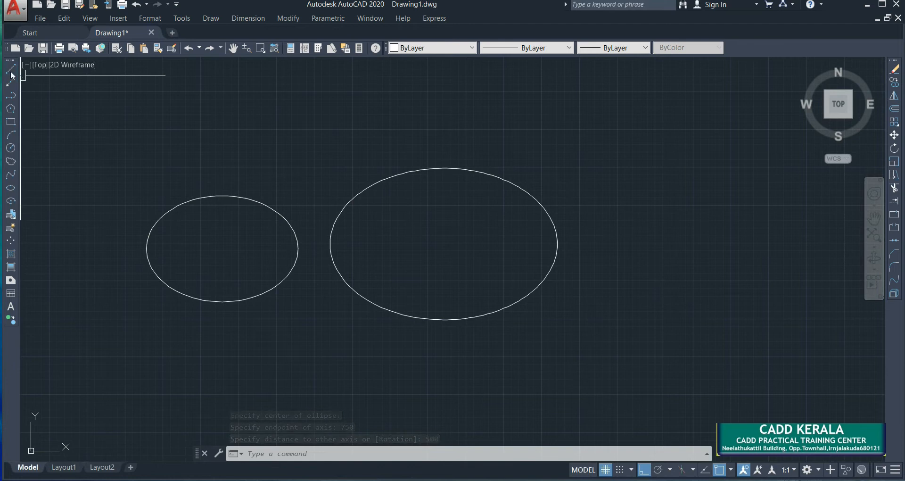
# Add a horizontal linear dimension from the larger ellipse's center to its right quadrant, placed just below the center, and inspect its text.
pyautogui.click(248, 19)
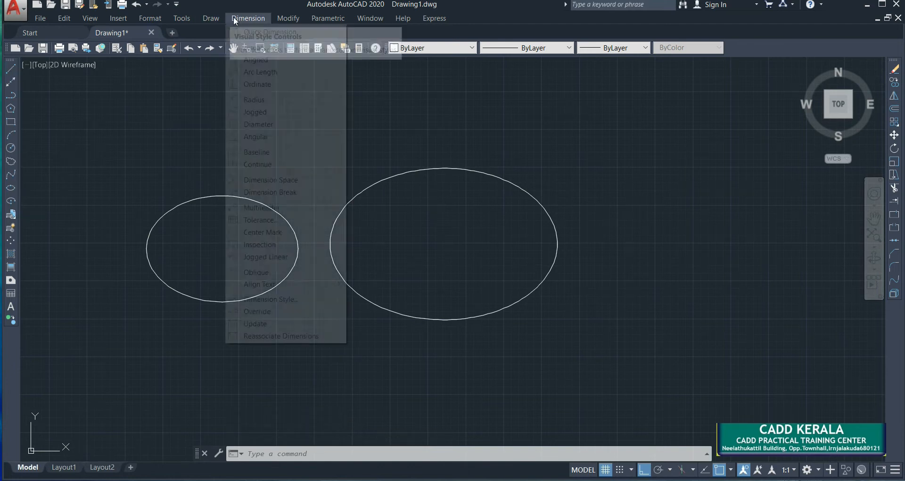
pyautogui.click(255, 47)
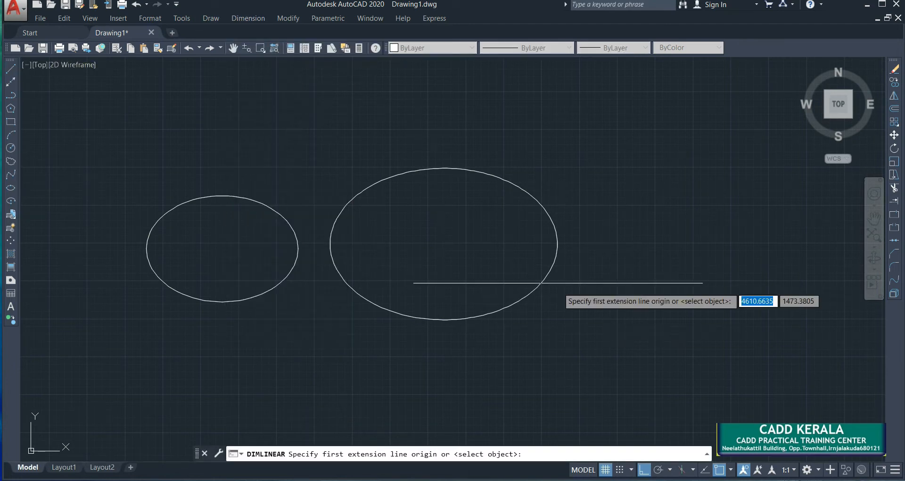
pyautogui.click(443, 243)
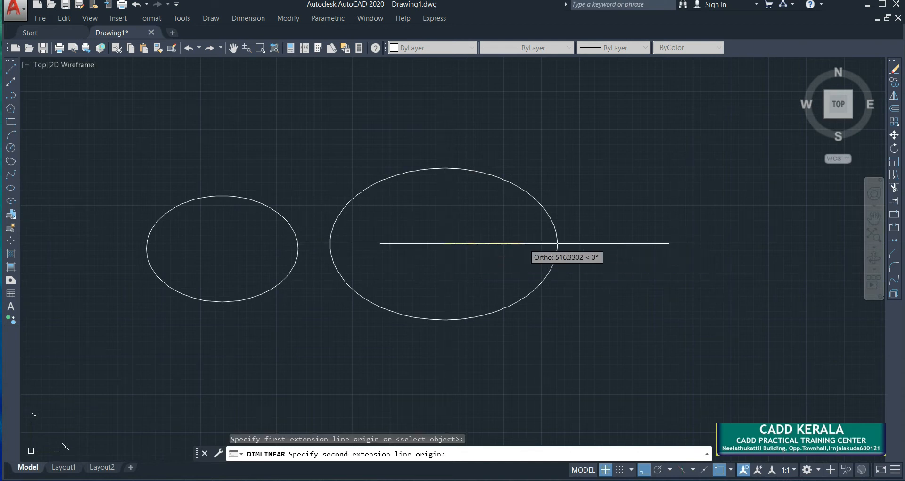
pyautogui.click(557, 244)
pyautogui.click(501, 248)
pyautogui.scroll(5, 502, 250)
pyautogui.scroll(-3, 501, 254)
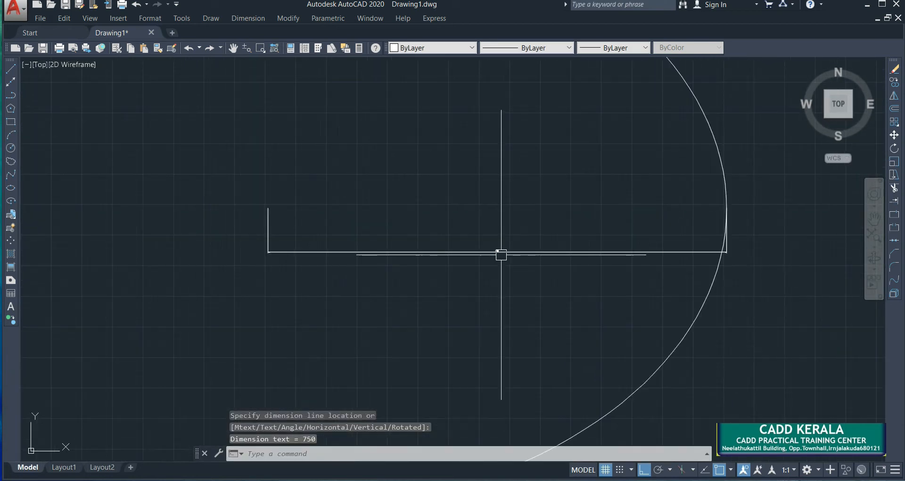
pyautogui.scroll(5, 500, 254)
pyautogui.scroll(3, 476, 225)
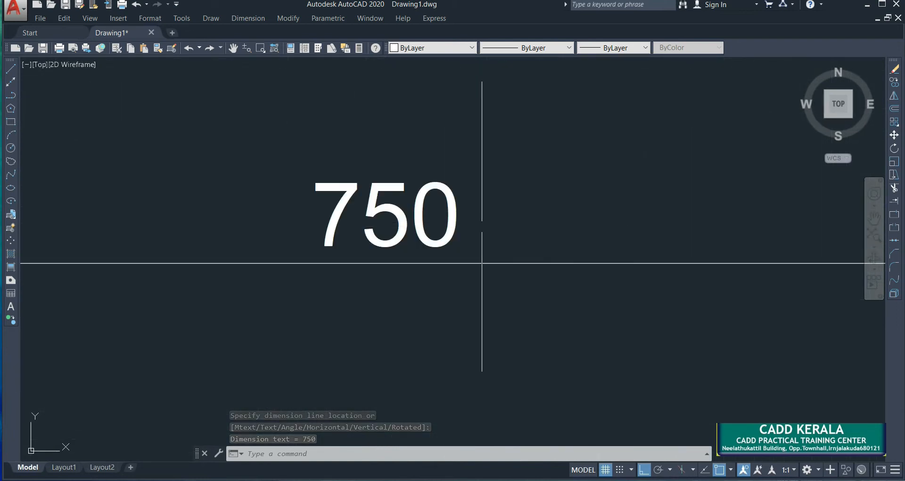
# Add a vertical linear dimension from the larger ellipse's center to its top quadrant, placed left of the center, and inspect its text.
pyautogui.scroll(-8, 480, 224)
pyautogui.scroll(-4, 482, 227)
pyautogui.press('Return')
pyautogui.scroll(-4, 395, 238)
pyautogui.click(396, 234)
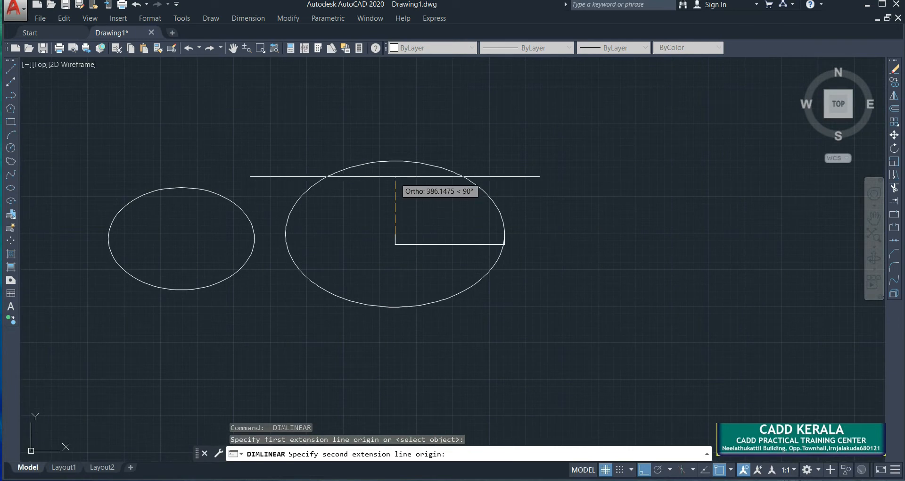
pyautogui.click(395, 161)
pyautogui.scroll(4, 390, 197)
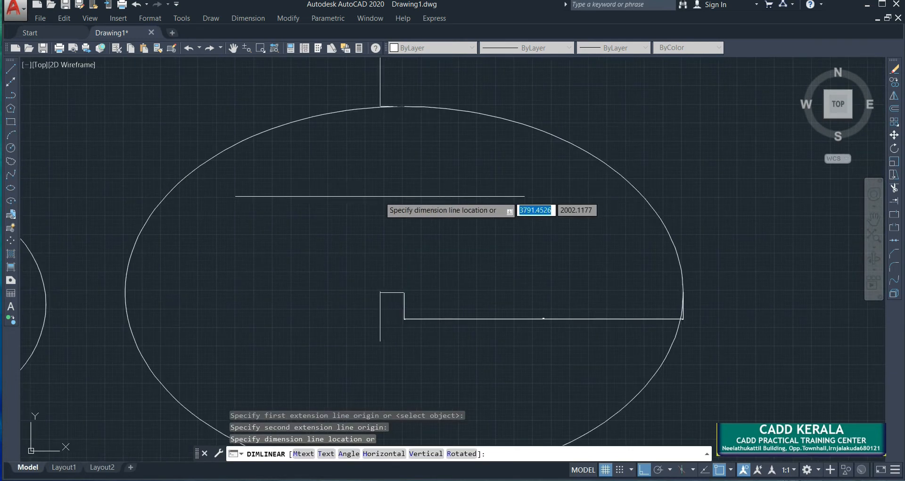
pyautogui.click(347, 194)
pyautogui.scroll(6, 347, 222)
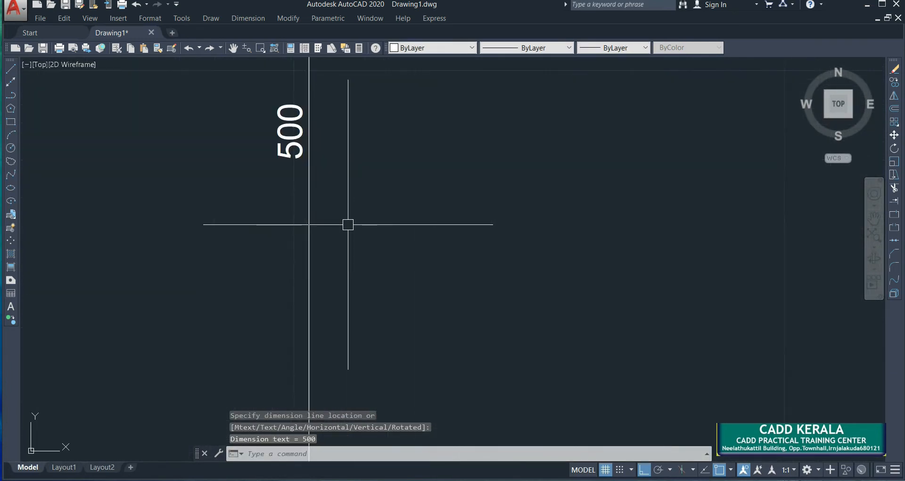
pyautogui.scroll(-8, 348, 224)
pyautogui.scroll(-5, 348, 224)
# Turn off the display of the UCS icon at the drawing origin.
pyautogui.moveTo(374, 238); pyautogui.dragTo(408, 152, button='middle')
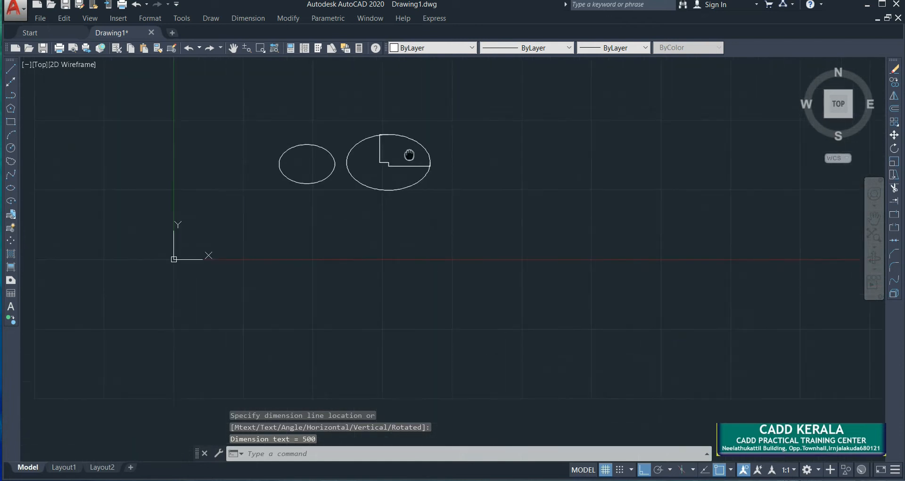
pyautogui.press('Escape')
pyautogui.click(151, 196)
pyautogui.press('Escape')
pyautogui.click(86, 19)
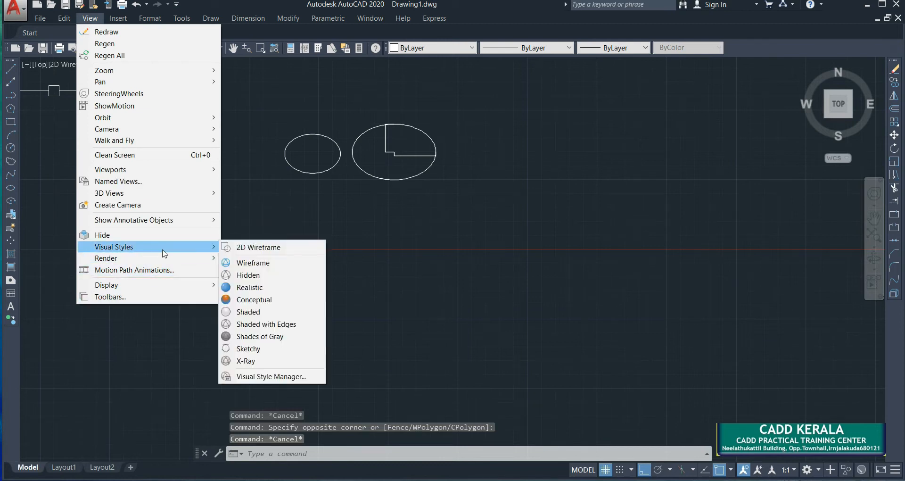
pyautogui.moveTo(165, 288)
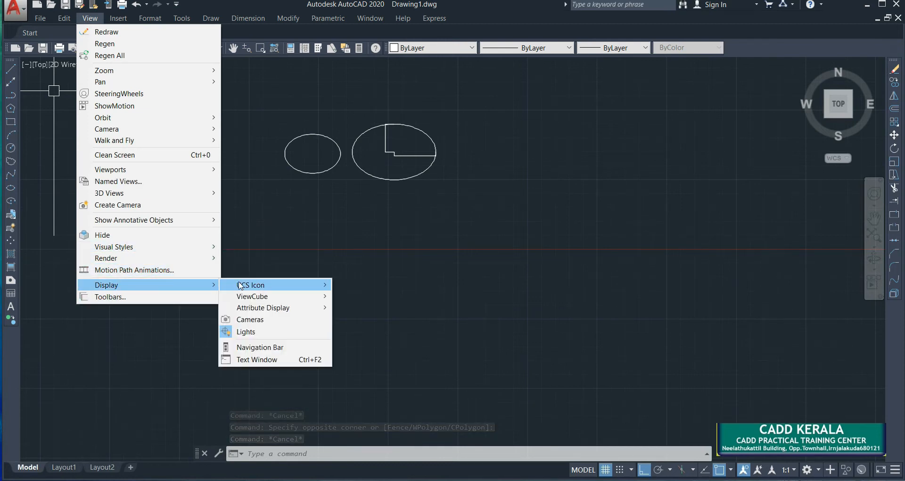
pyautogui.moveTo(255, 284)
pyautogui.click(344, 299)
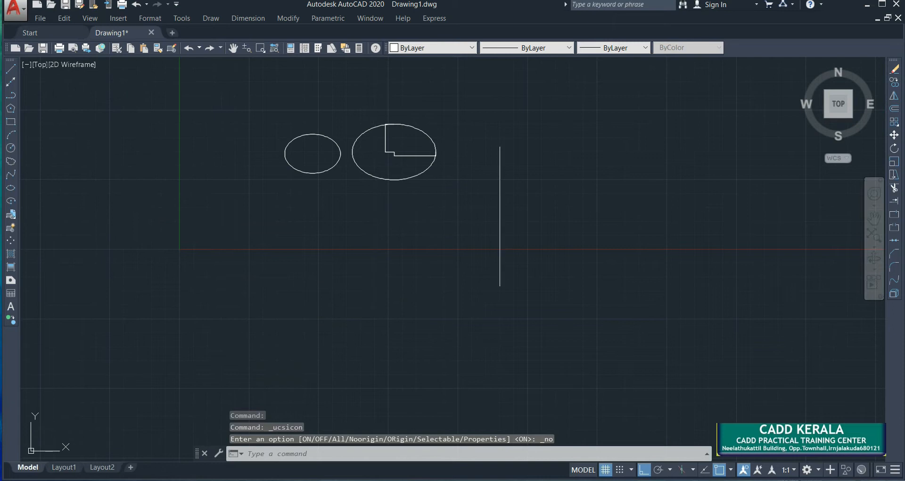
# Draw an Axis, End ellipse below the existing two, with a horizontal axis length of 1500 and a distance to the other axis of 350.
pyautogui.click(215, 19)
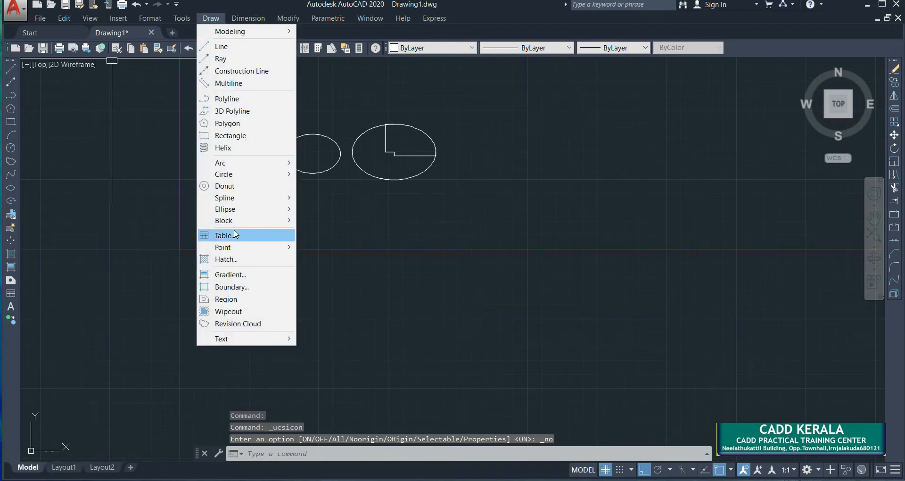
pyautogui.moveTo(248, 216)
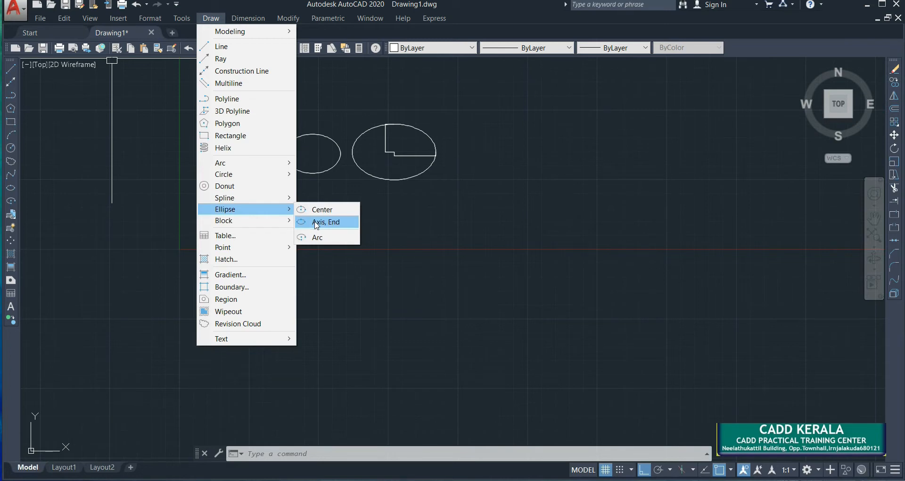
pyautogui.click(316, 222)
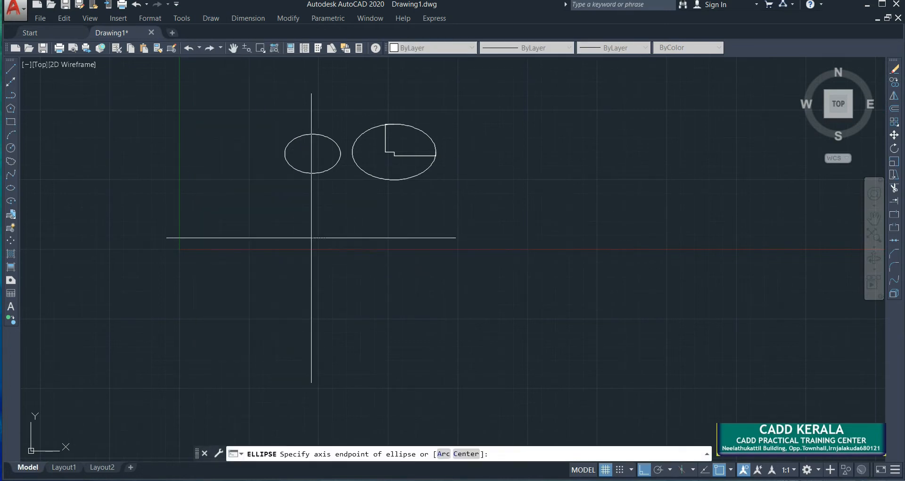
pyautogui.click(311, 237)
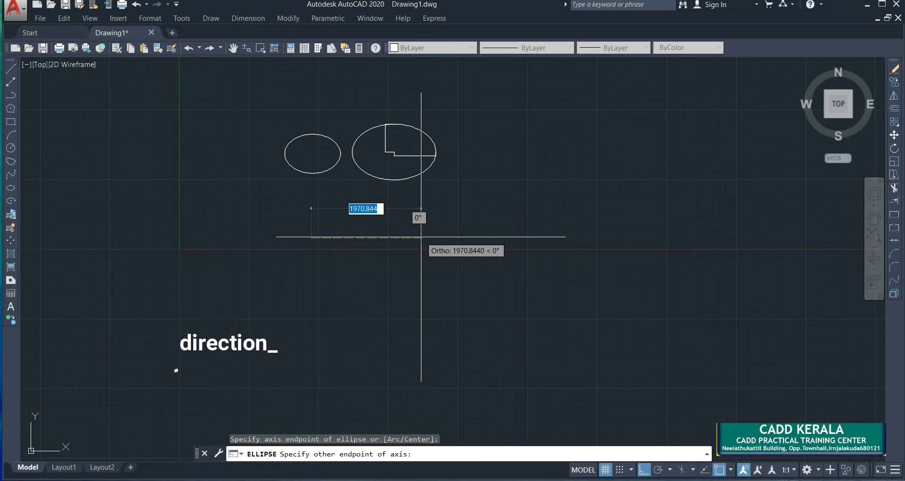
pyautogui.write('1500')
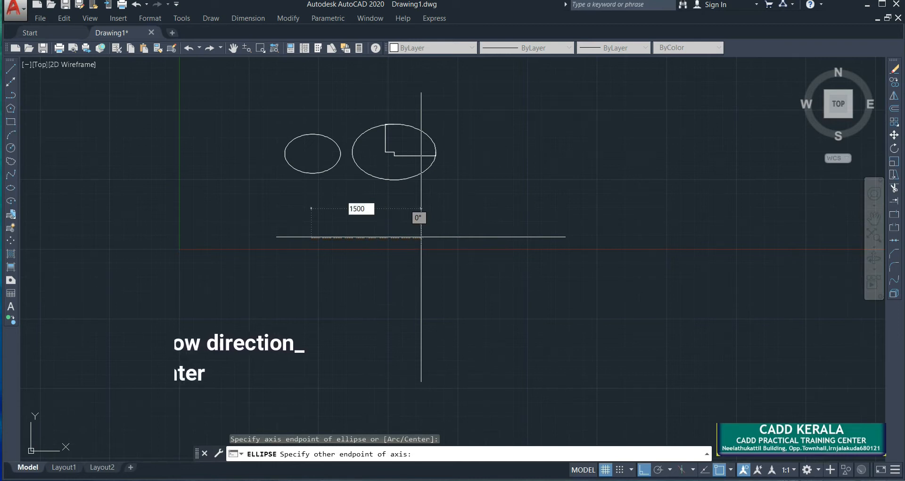
pyautogui.press('Return')
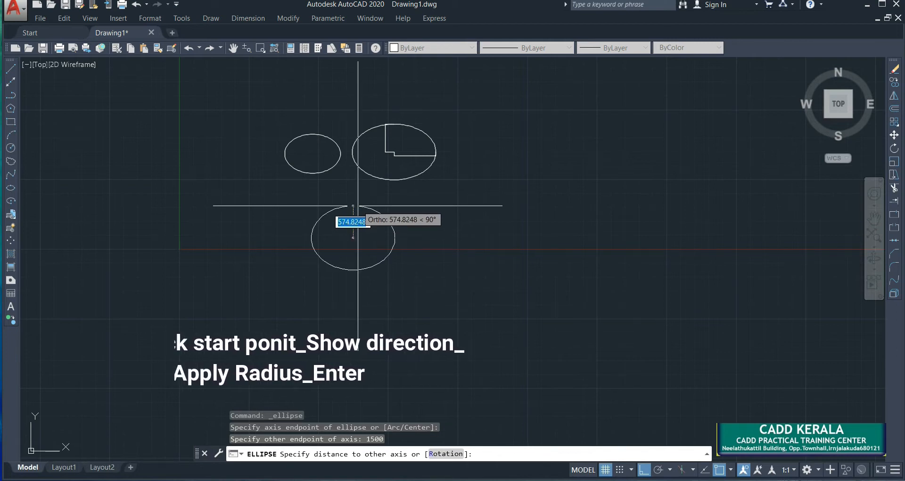
pyautogui.write('6')
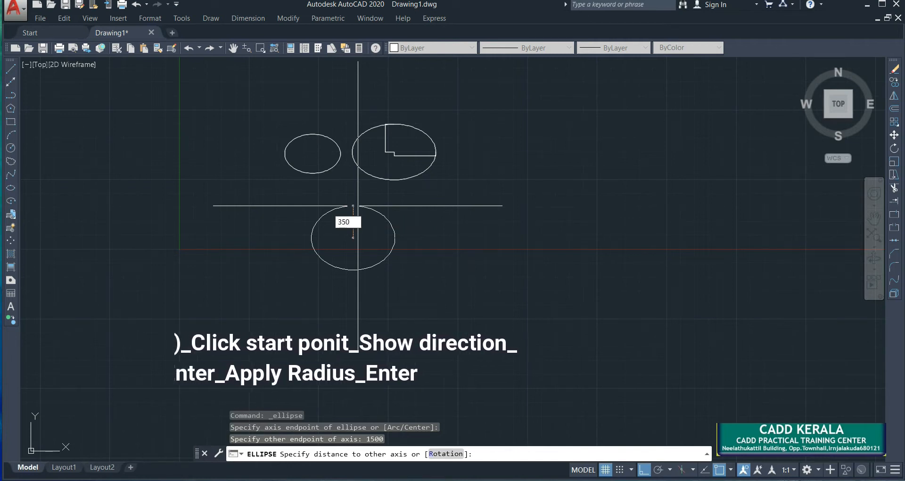
pyautogui.press('Return')
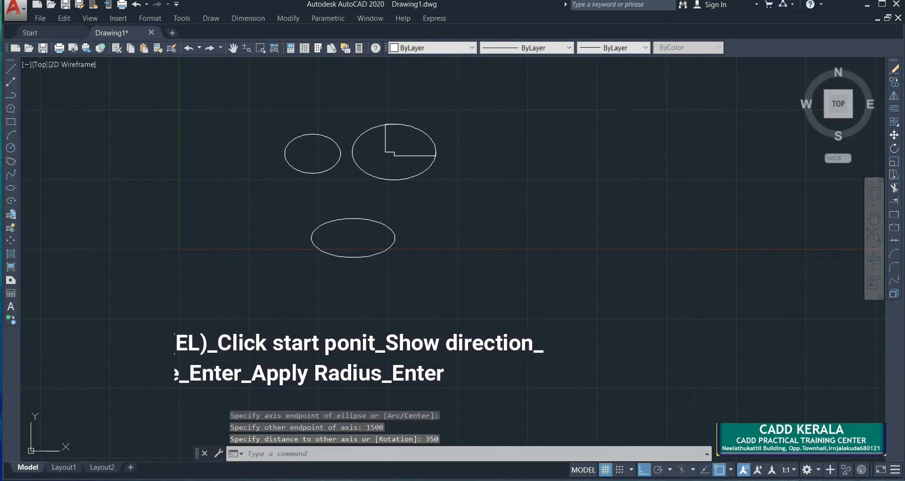
# Draw a line between the left and right quadrants of the lower ellipse and erase it.
pyautogui.scroll(2, 338, 263)
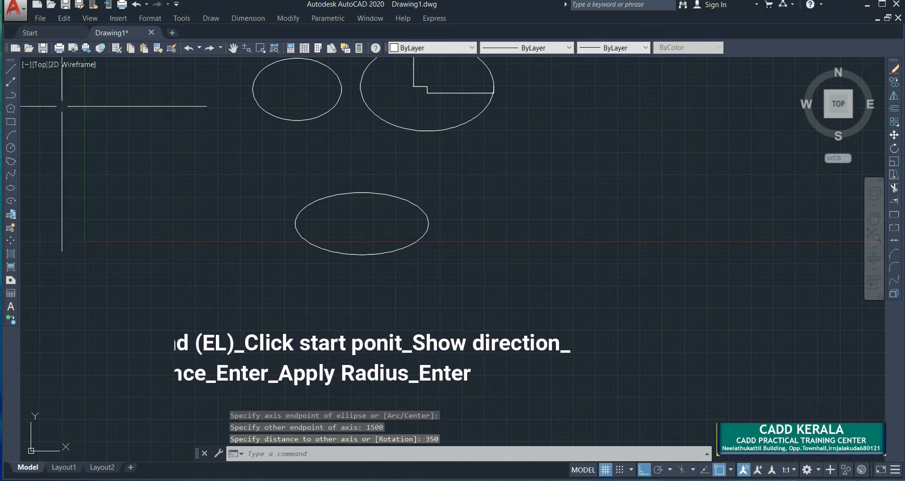
pyautogui.click(10, 70)
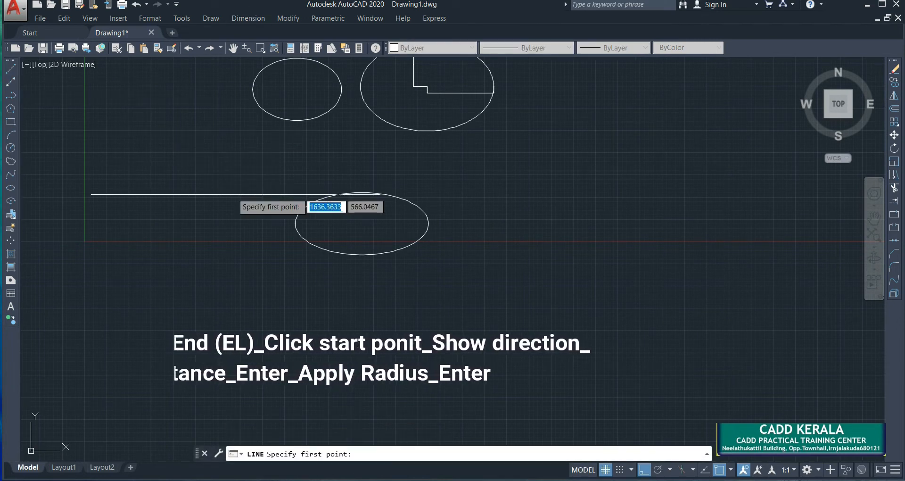
pyautogui.click(294, 222)
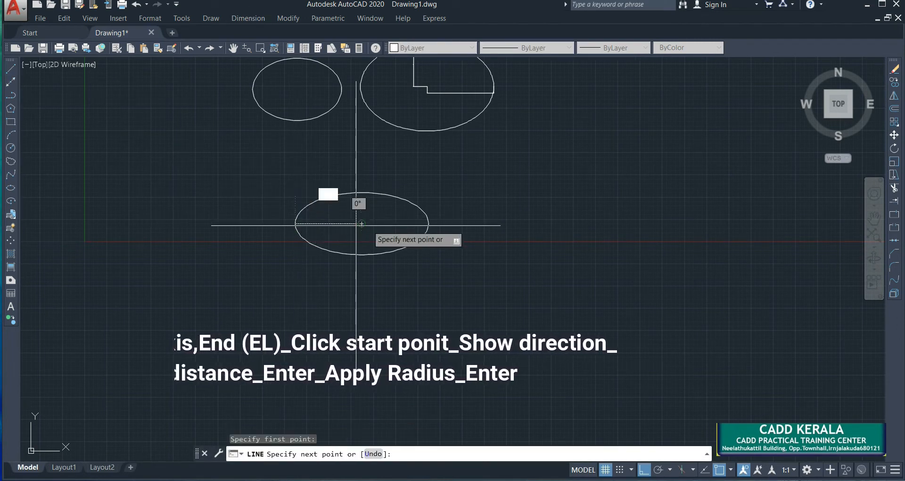
pyautogui.click(427, 222)
pyautogui.press('Escape')
pyautogui.click(352, 223)
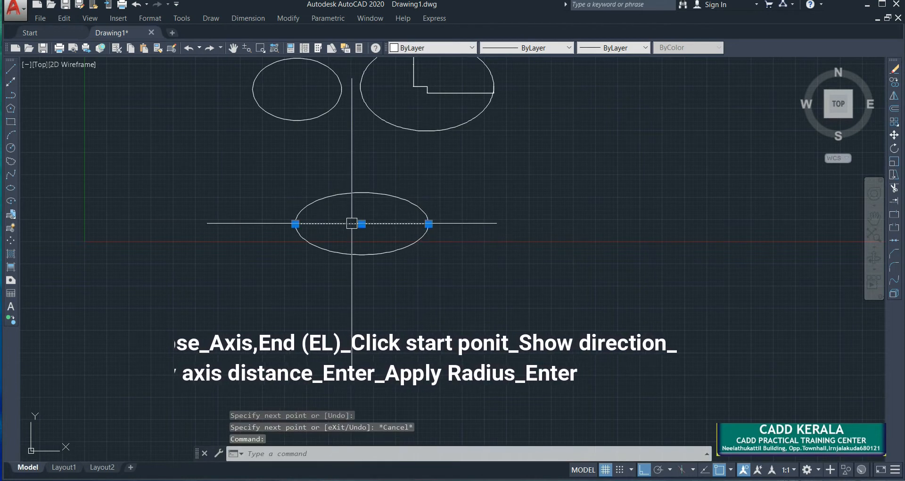
pyautogui.write('e')
pyautogui.press('Return')
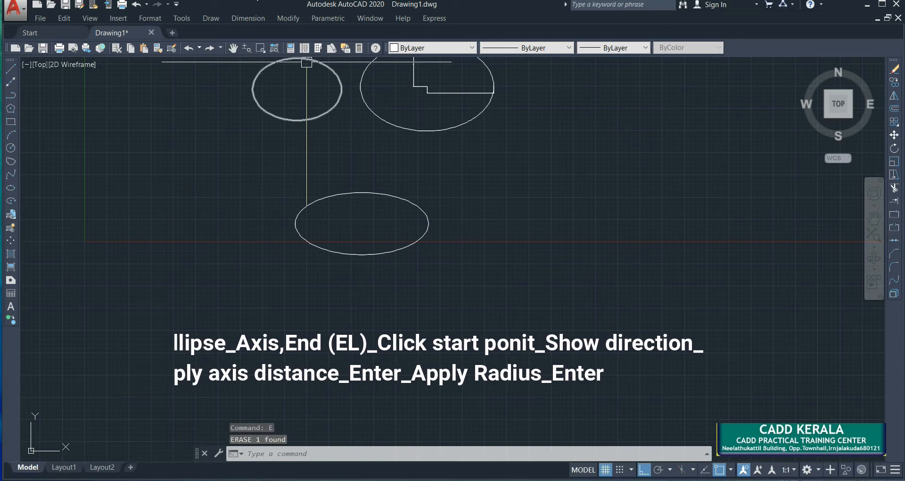
# Add a horizontal linear dimension between the lower ellipse's left and right quadrants, placed below it, and inspect its text.
pyautogui.click(248, 17)
pyautogui.click(254, 48)
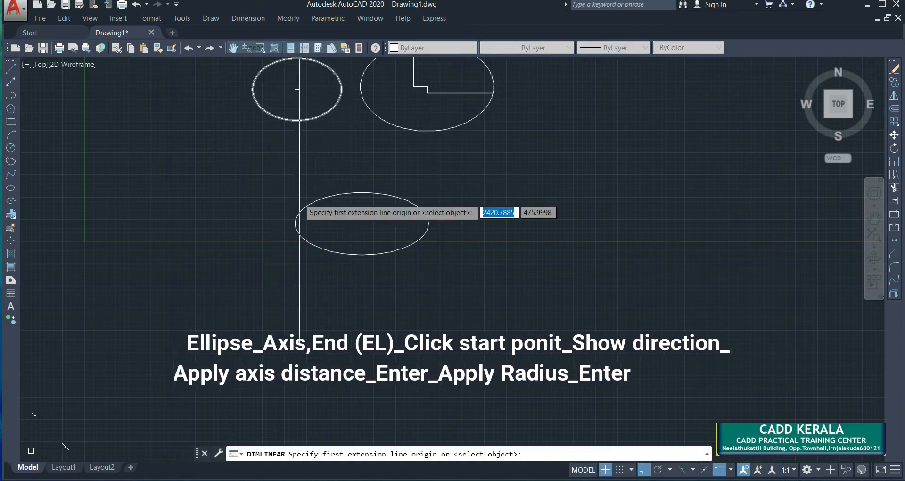
pyautogui.click(295, 223)
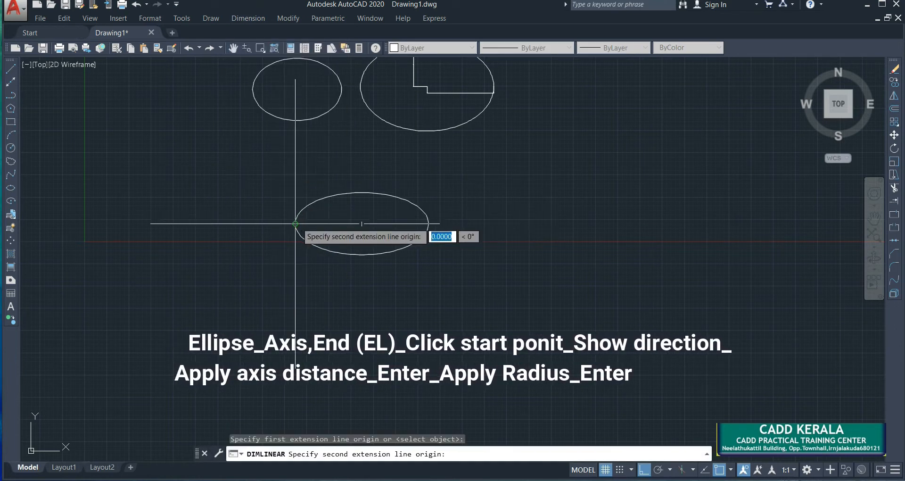
pyautogui.click(427, 223)
pyautogui.click(366, 275)
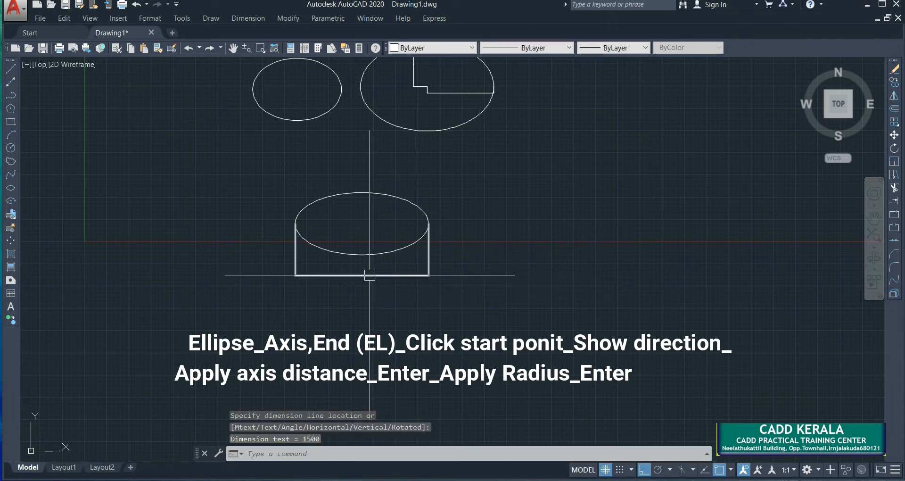
pyautogui.scroll(4, 365, 277)
pyautogui.scroll(7, 360, 278)
pyautogui.scroll(-8, 295, 261)
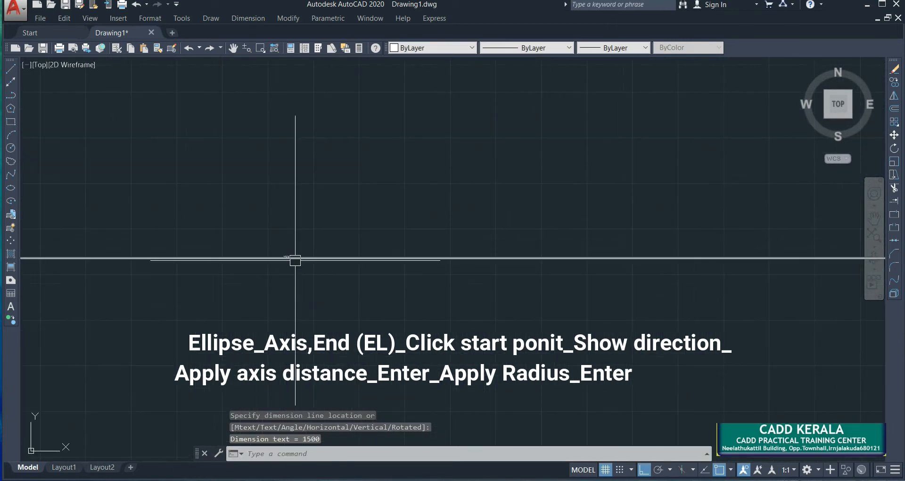
pyautogui.scroll(-2, 300, 260)
# Try to add a vertical linear dimension from the lower ellipse's center to its top quadrant.
pyautogui.press('Return')
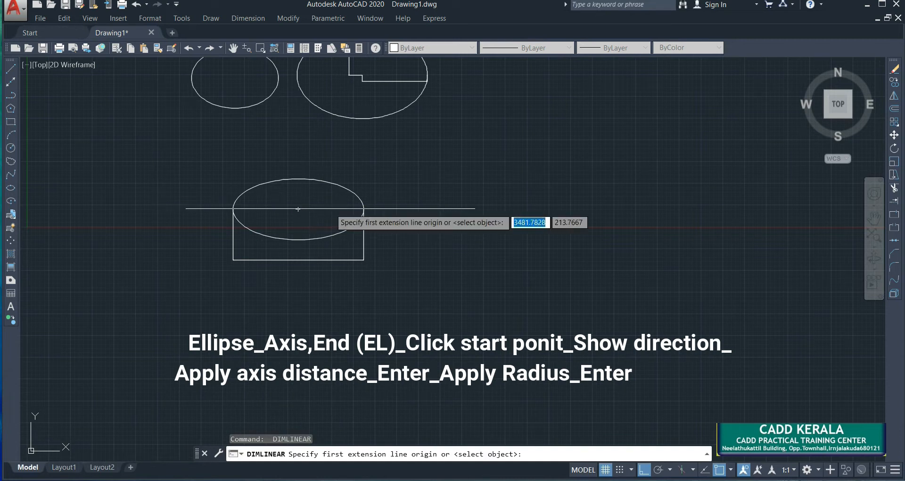
pyautogui.click(297, 209)
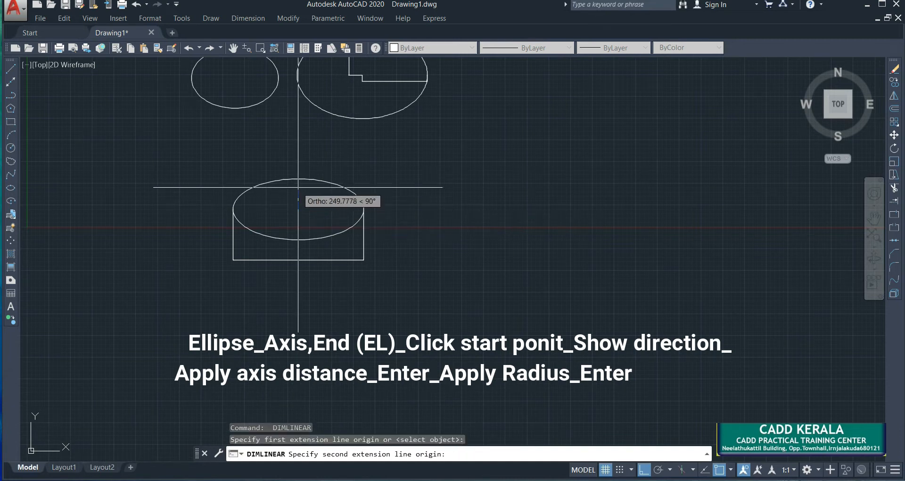
pyautogui.click(298, 209)
pyautogui.scroll(6, 298, 209)
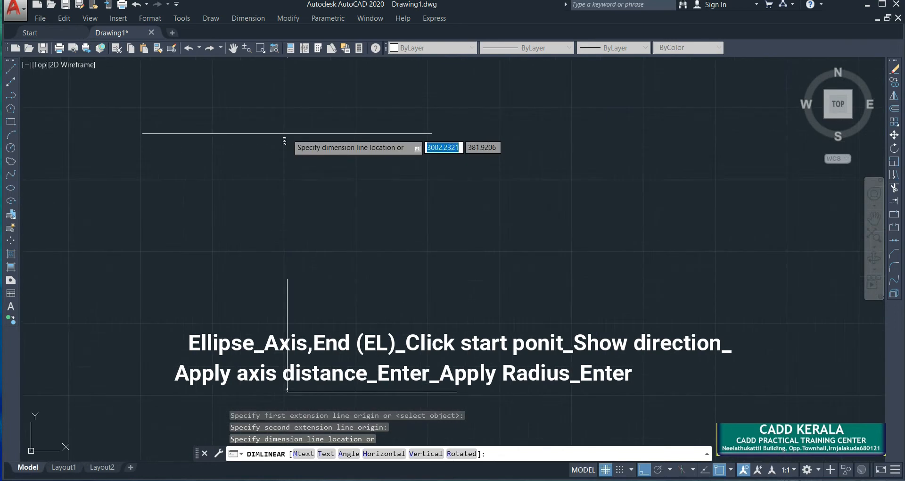
pyautogui.scroll(-5, 276, 149)
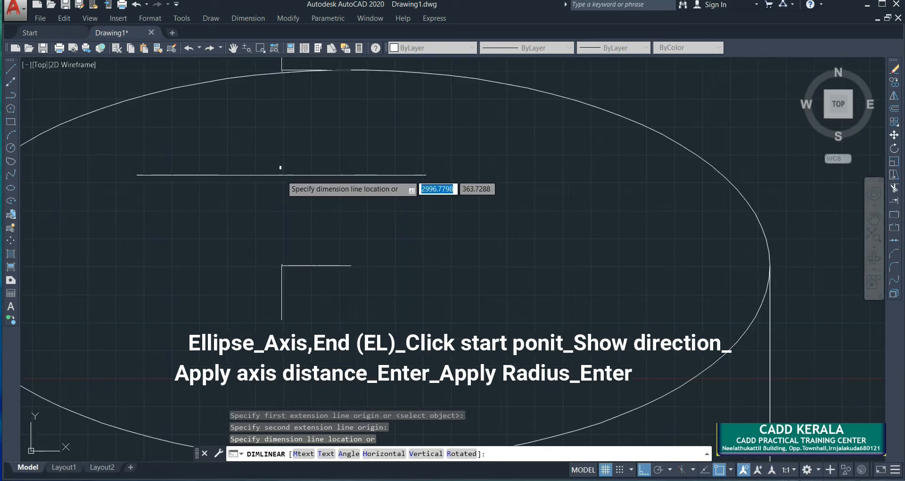
pyautogui.press('Escape')
pyautogui.press('Escape')
pyautogui.scroll(-6, 252, 212)
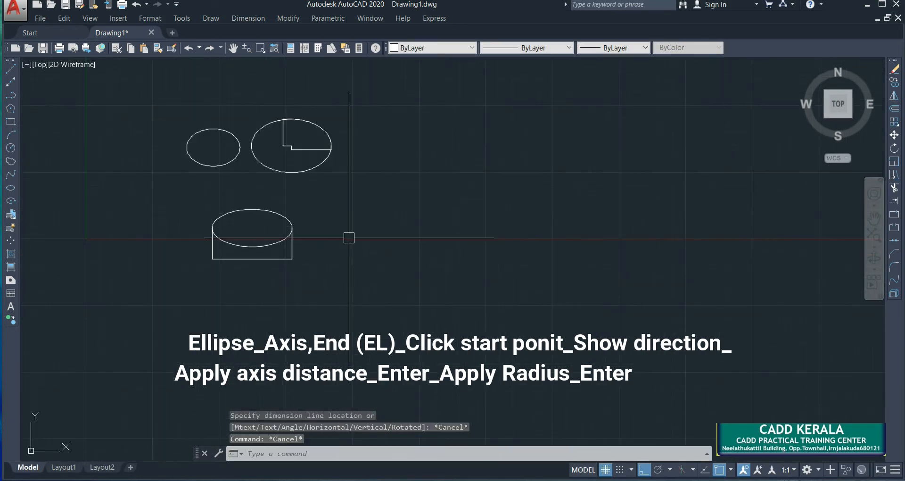
# Draw another axis-endpoint ellipse to the right of the dimensioned one, with a horizontal axis length of 1000 and a distance to the other axis of 250.
pyautogui.write('E')
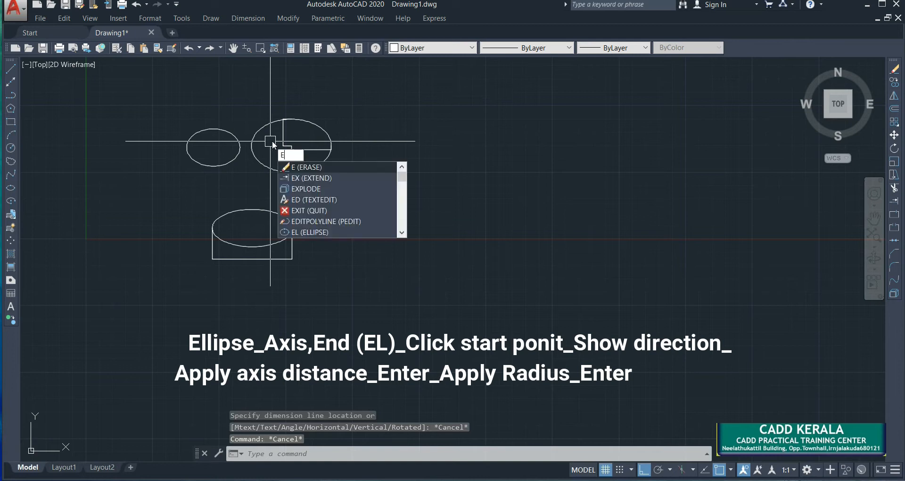
pyautogui.write('L')
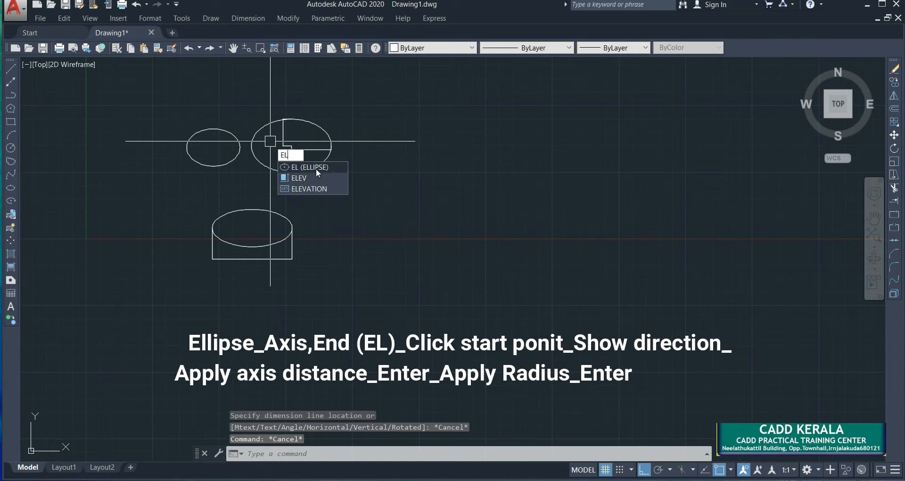
pyautogui.press('Return')
pyautogui.click(223, 228)
pyautogui.click(512, 229)
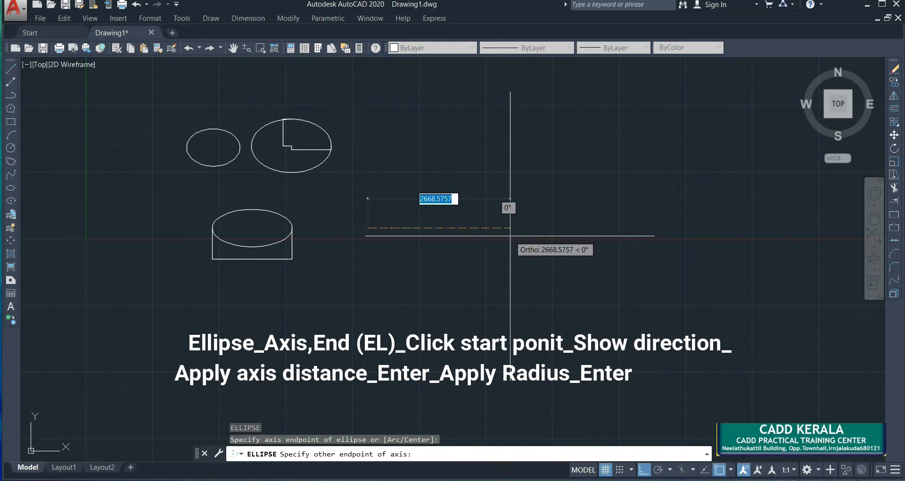
pyautogui.write('1000')
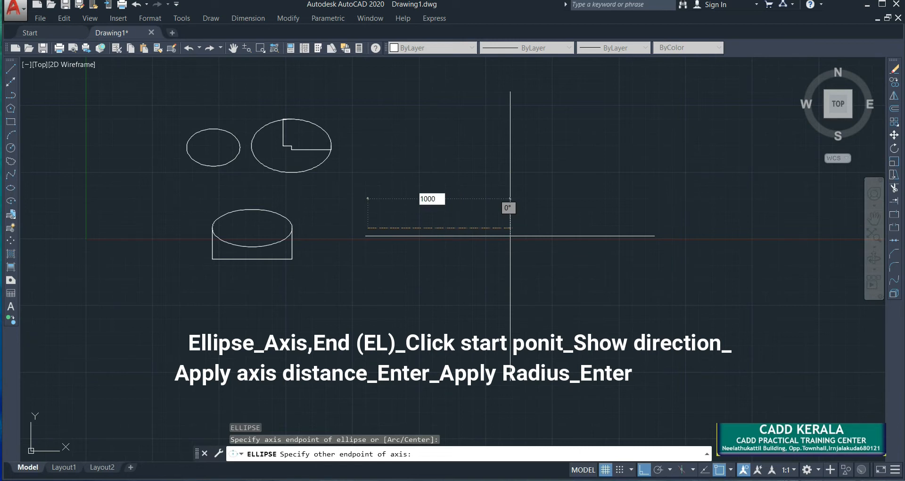
pyautogui.press('Return')
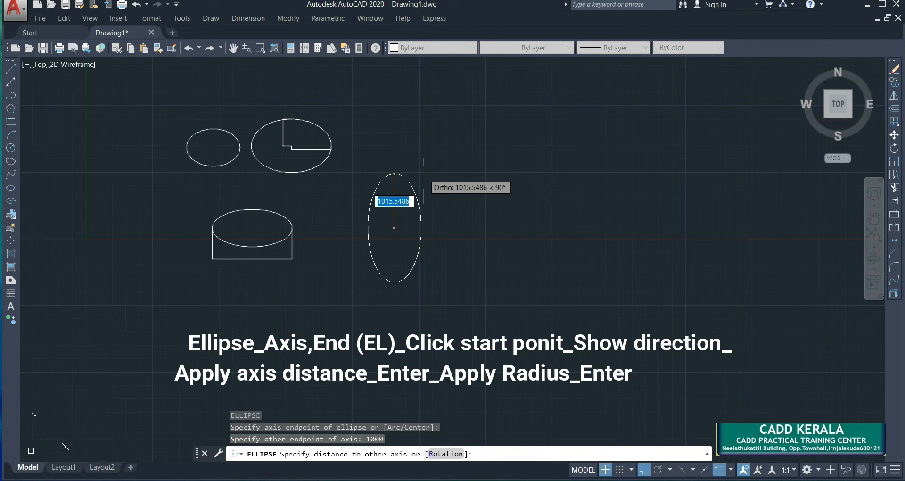
pyautogui.write('250')
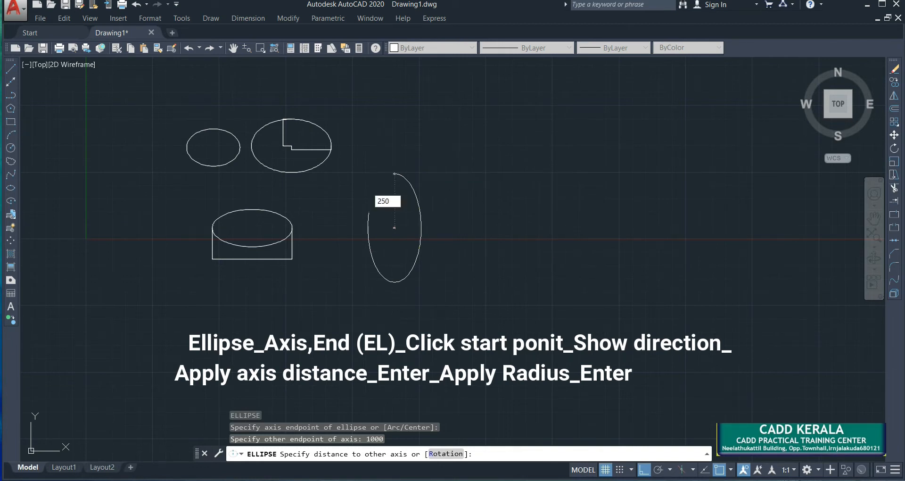
pyautogui.press('Return')
# Add a horizontal linear dimension between the new ellipse's left and right quadrants, placed slightly below its center.
pyautogui.scroll(4, 428, 258)
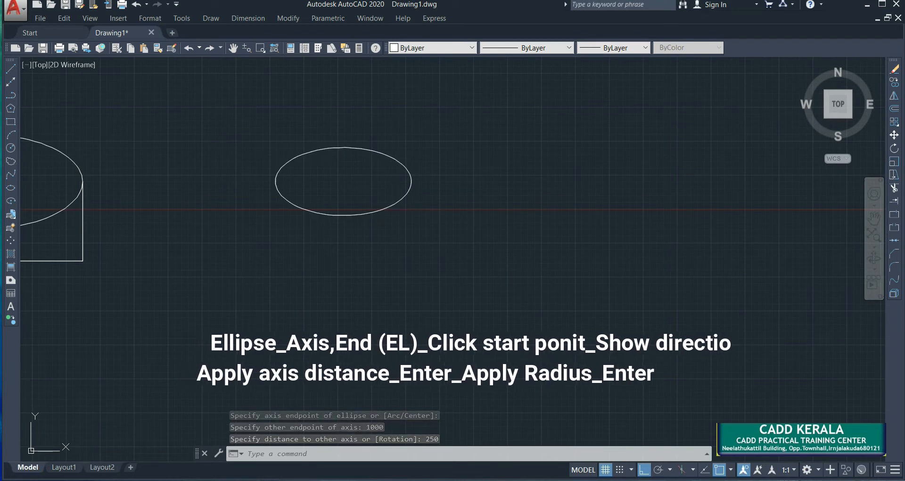
pyautogui.click(248, 18)
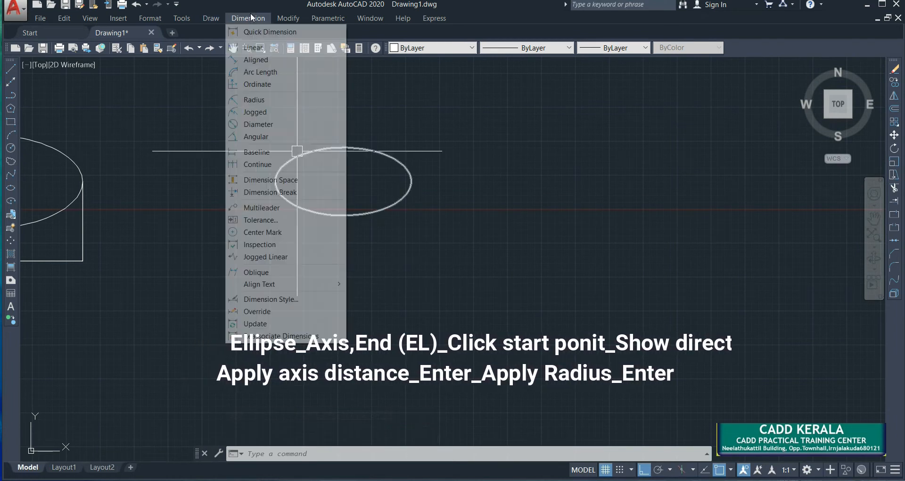
pyautogui.click(253, 47)
pyautogui.click(276, 181)
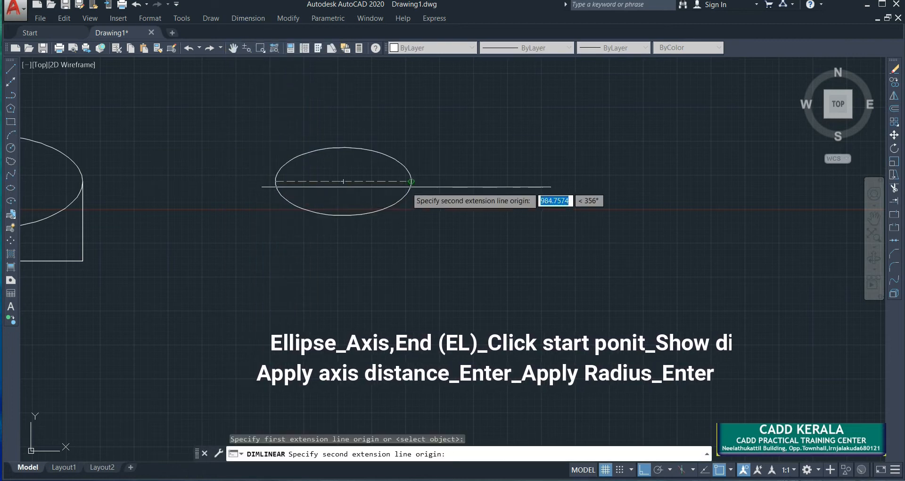
pyautogui.click(411, 181)
pyautogui.scroll(4, 333, 188)
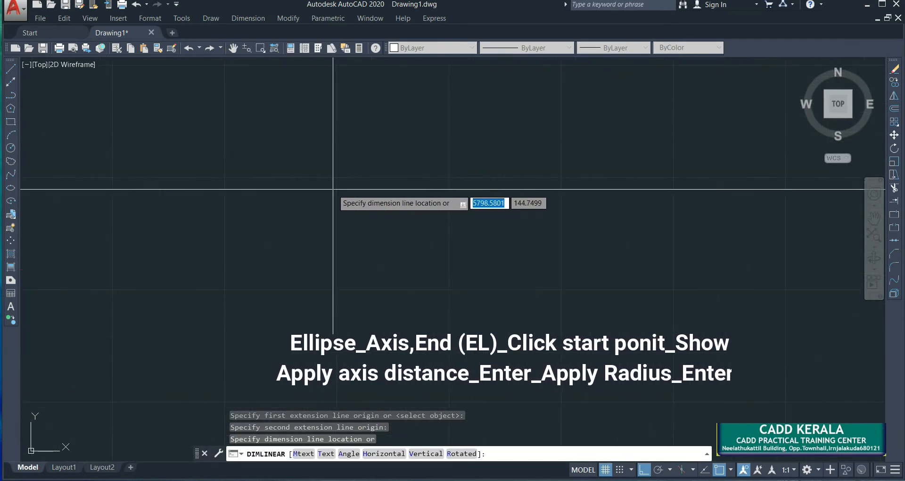
pyautogui.scroll(2, 325, 190)
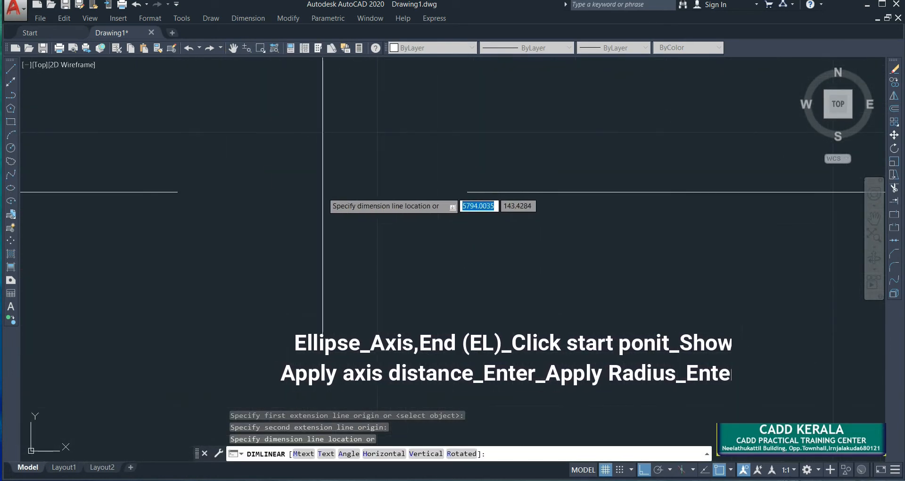
pyautogui.click(323, 243)
pyautogui.scroll(-6, 454, 278)
pyautogui.scroll(-2, 441, 290)
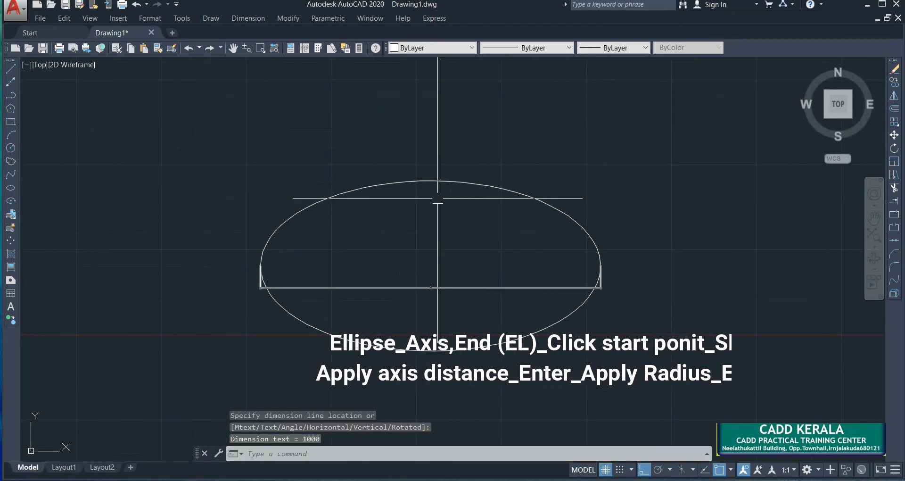
# Add a vertical linear dimension from the new ellipse's top to its center, placed inside the ellipse, and inspect its text.
pyautogui.click(250, 19)
pyautogui.click(254, 47)
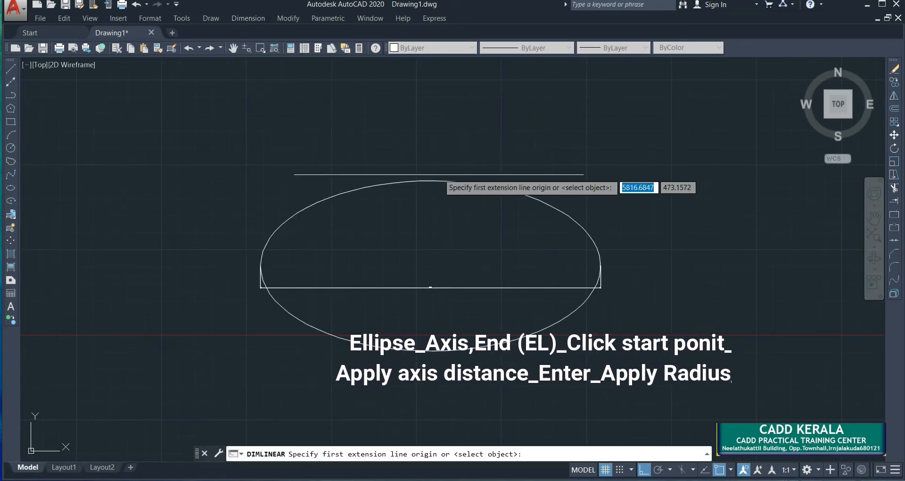
pyautogui.click(431, 180)
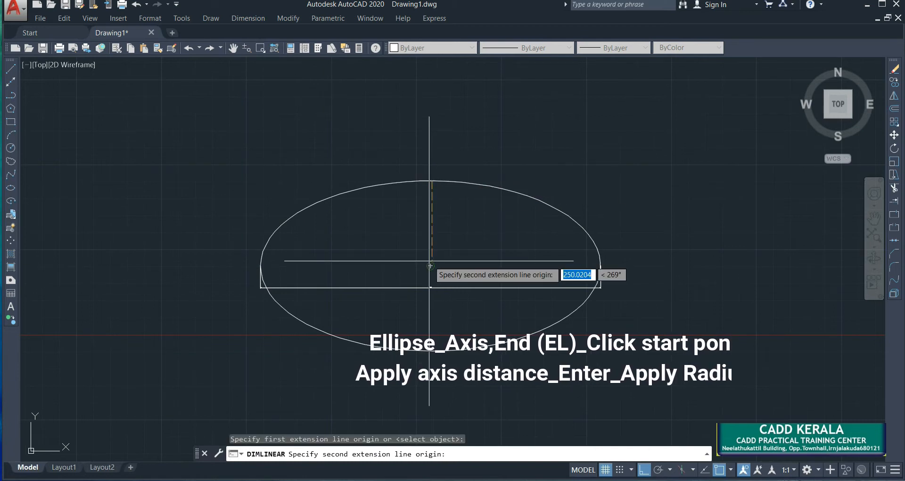
pyautogui.click(431, 266)
pyautogui.scroll(4, 403, 221)
pyautogui.click(400, 223)
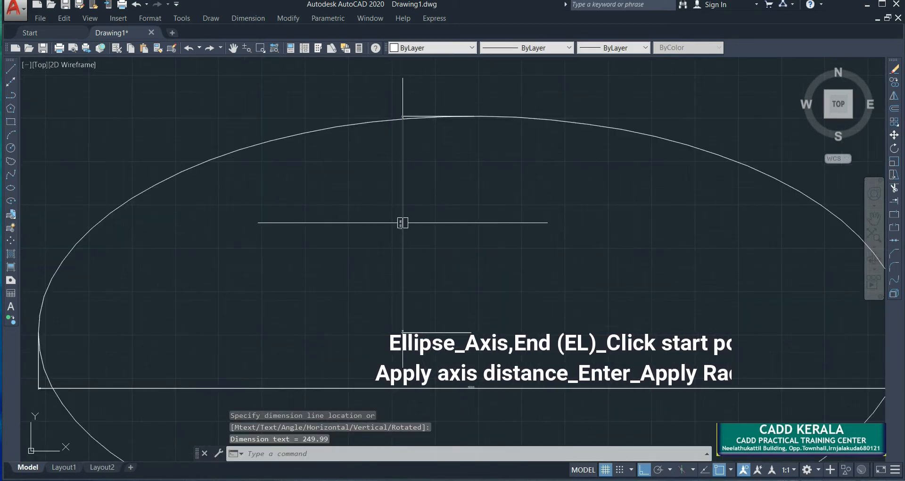
pyautogui.scroll(3, 413, 214)
pyautogui.scroll(-3, 377, 186)
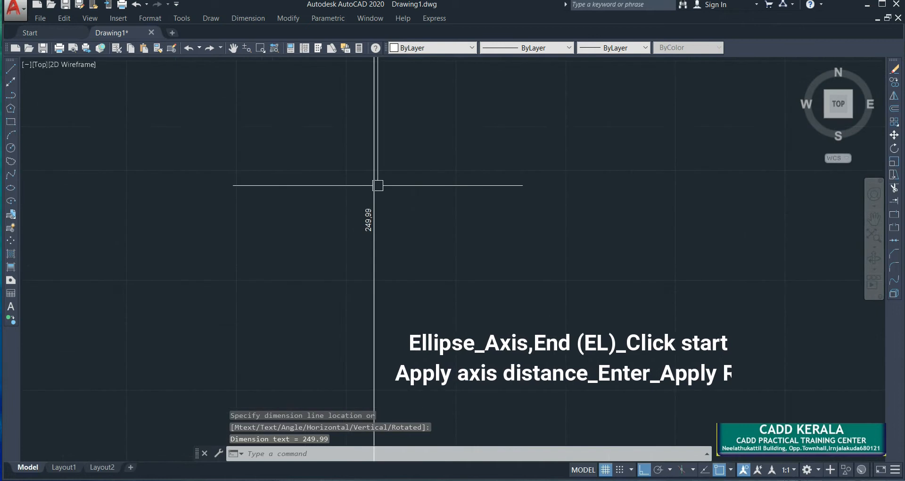
# Stretch the vertical dimension's upper extension origin down onto the ellipse curve with object snap off.
pyautogui.press('Escape')
pyautogui.click(434, 212)
pyautogui.click(354, 199)
pyautogui.scroll(5, 494, 125)
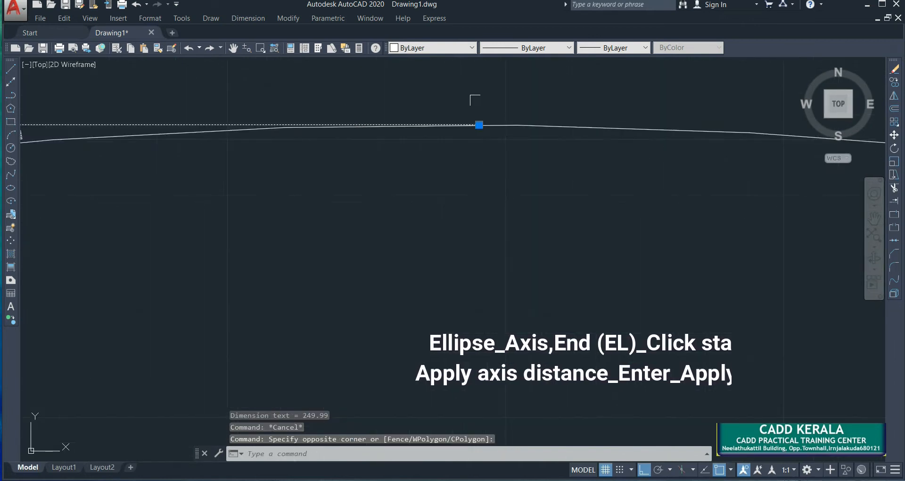
pyautogui.click(491, 169)
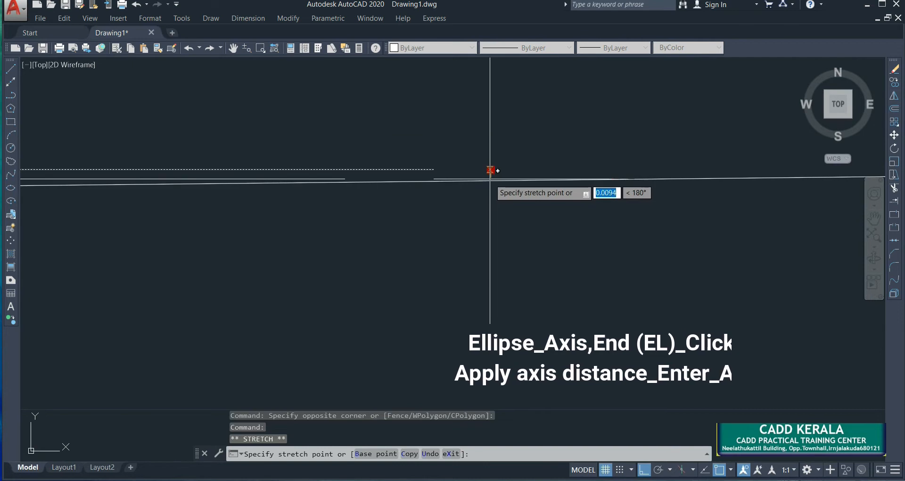
pyautogui.click(491, 179)
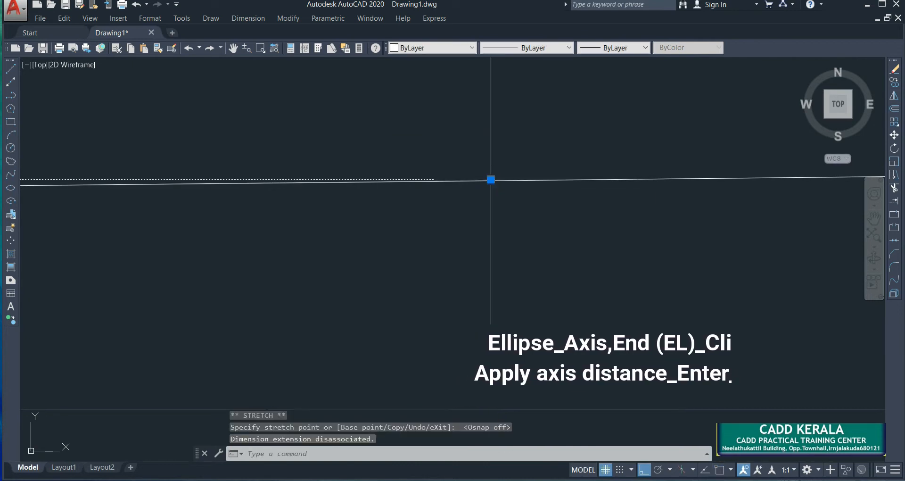
pyautogui.scroll(-6, 491, 179)
pyautogui.press('Escape')
# Erase the vertical dimension inside the new ellipse.
pyautogui.scroll(5, 355, 206)
pyautogui.scroll(-8, 394, 188)
pyautogui.click(426, 185)
pyautogui.click(327, 198)
pyautogui.write('e')
pyautogui.press('Return')
pyautogui.press('Escape')
pyautogui.scroll(-4, 367, 174)
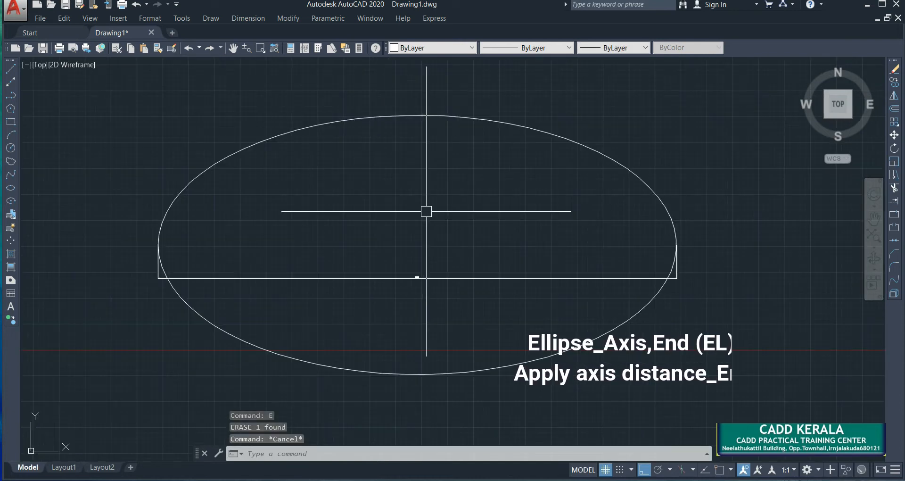
# Turn object snap on and add a vertical linear dimension between the new ellipse's center and top quadrant, placed just left of the center.
pyautogui.click(237, 18)
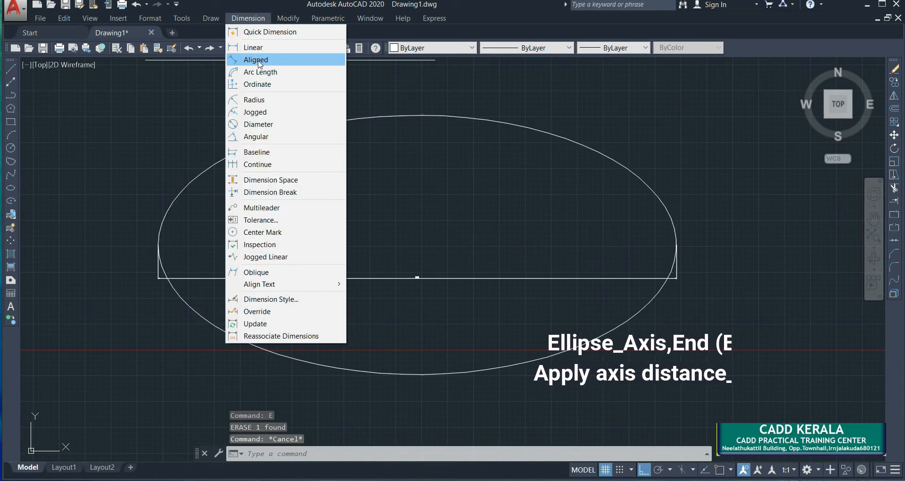
pyautogui.click(253, 47)
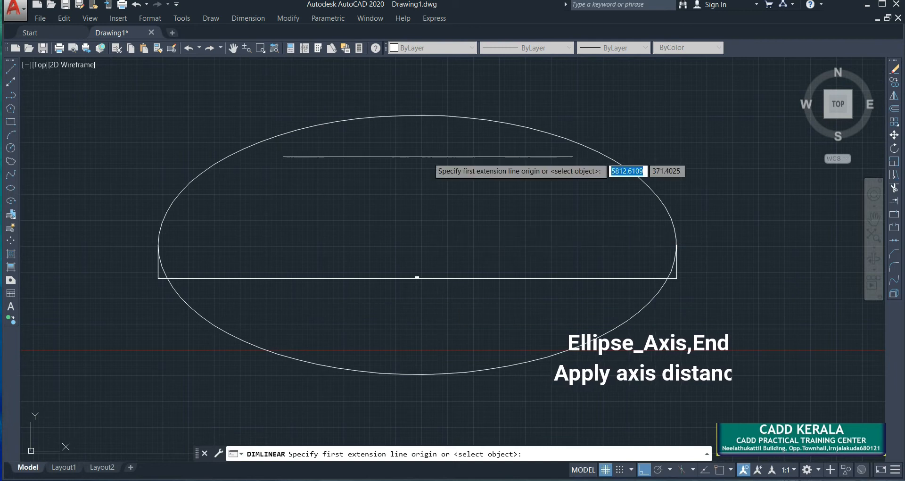
pyautogui.scroll(-5, 523, 221)
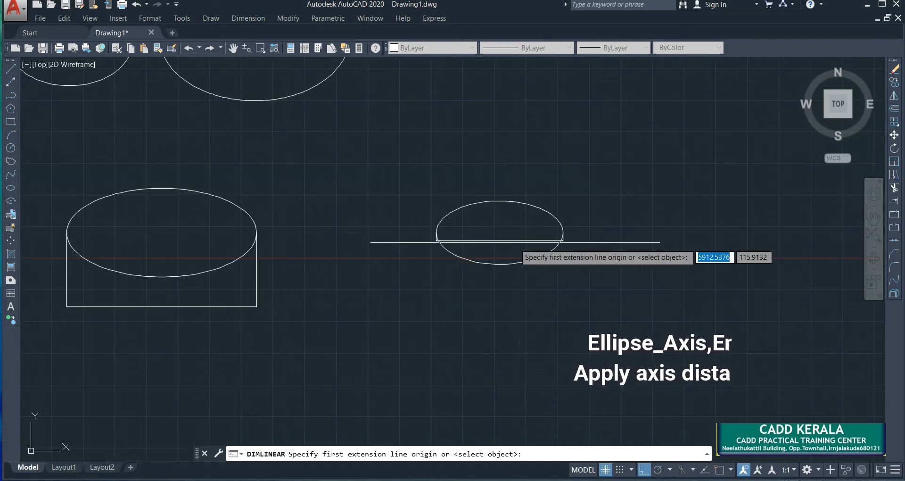
pyautogui.press('F3')
pyautogui.scroll(2, 539, 274)
pyautogui.scroll(-2, 450, 129)
pyautogui.moveTo(492, 176); pyautogui.dragTo(395, 192, button='middle')
pyautogui.click(376, 195)
pyautogui.scroll(4, 367, 170)
pyautogui.click(378, 150)
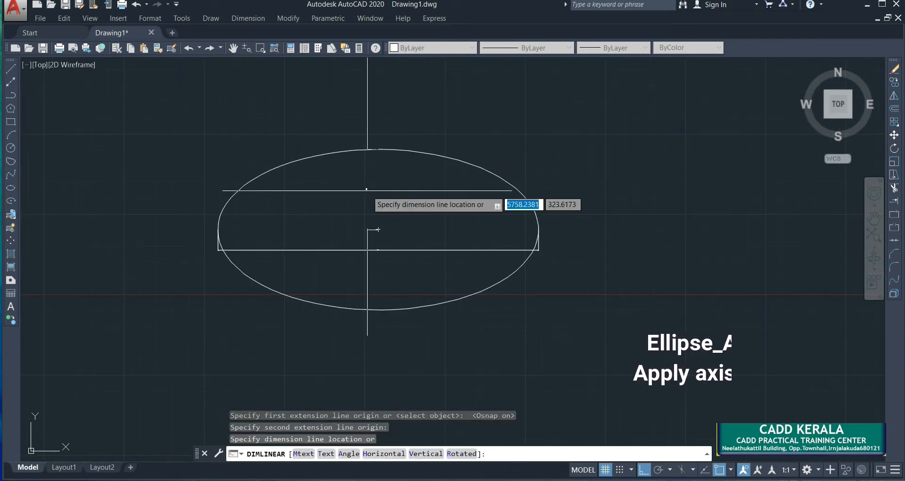
pyautogui.scroll(3, 369, 191)
pyautogui.click(367, 190)
pyautogui.scroll(4, 368, 191)
pyautogui.scroll(-7, 369, 184)
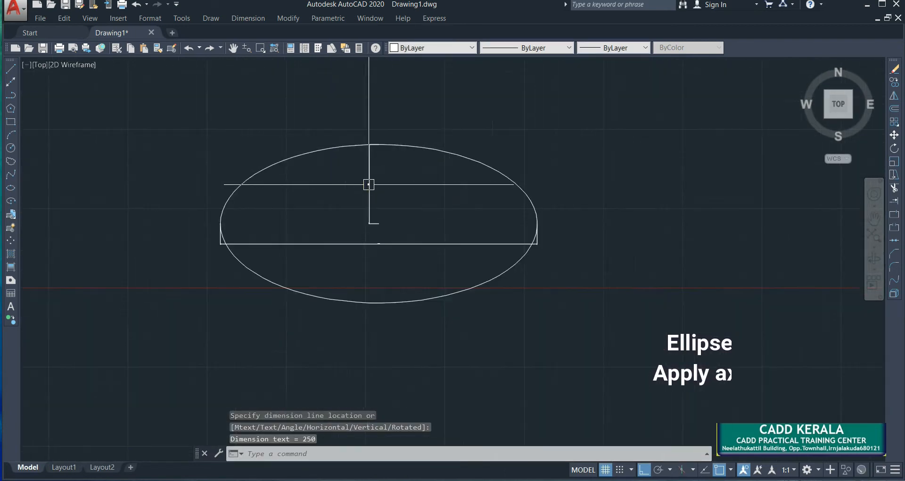
pyautogui.moveTo(416, 228)
pyautogui.mouseDown(button='middle')
pyautogui.moveTo(521, 173)
pyautogui.moveTo(363, 256)
pyautogui.moveTo(379, 261)
pyautogui.moveTo(415, 249)
pyautogui.mouseUp(button='middle')
pyautogui.scroll(-2, 418, 227)
pyautogui.moveTo(550, 247); pyautogui.dragTo(473, 309, button='middle')
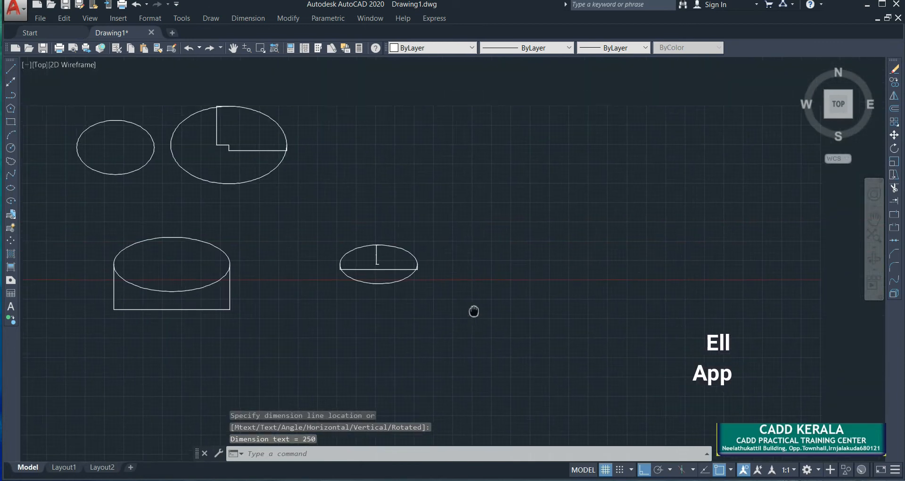
pyautogui.press('Escape')
pyautogui.click(247, 147)
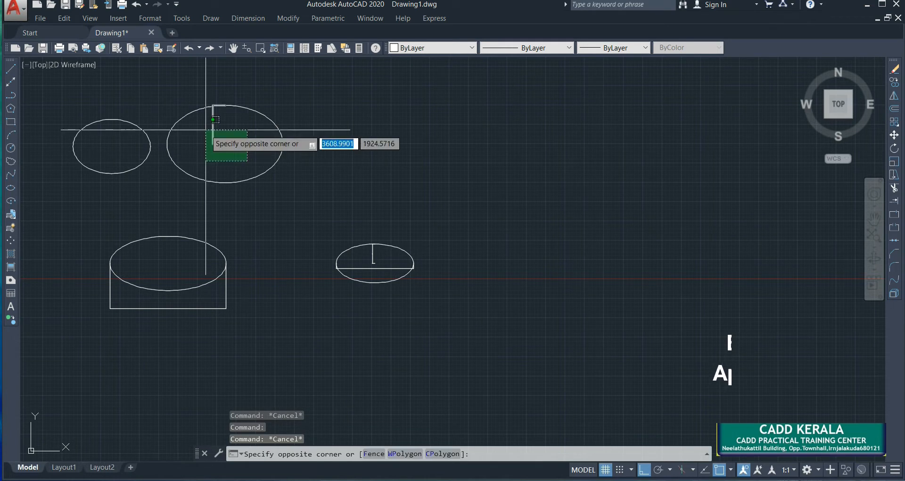
pyautogui.press('Escape')
pyautogui.click(206, 18)
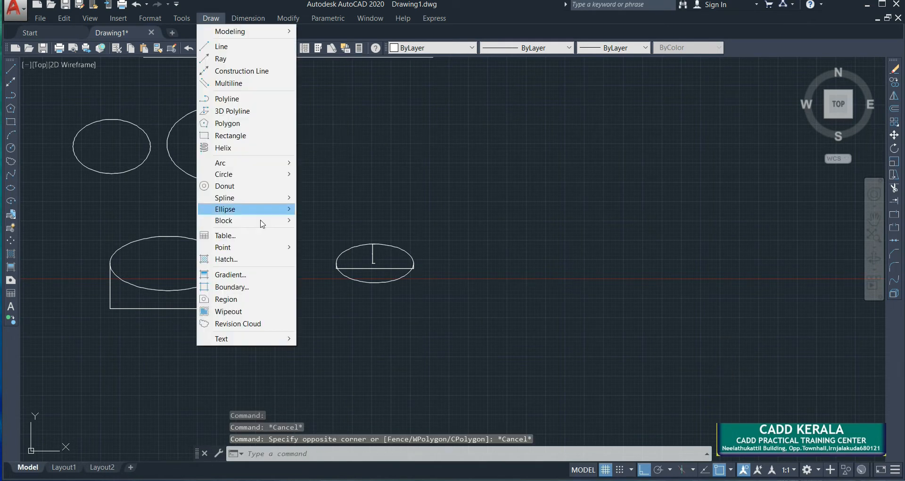
pyautogui.moveTo(272, 199)
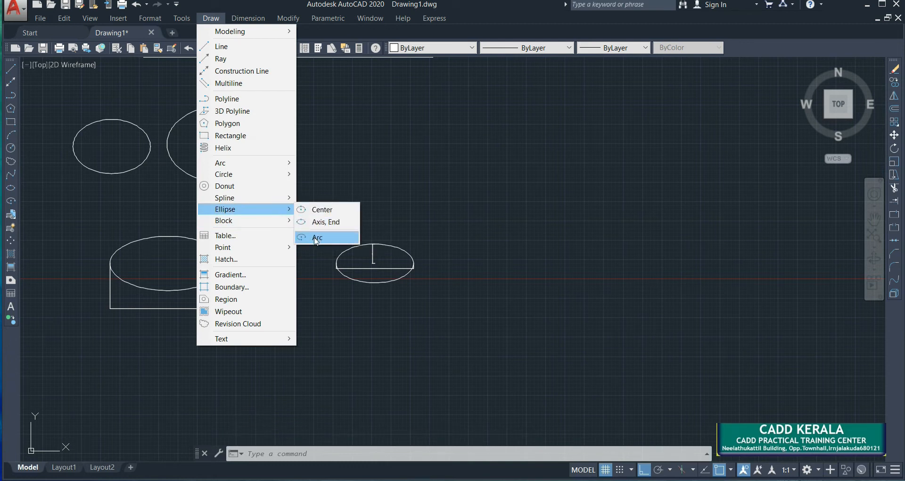
pyautogui.click(316, 238)
pyautogui.moveTo(488, 306)
pyautogui.mouseDown(button='middle')
pyautogui.moveTo(453, 289)
pyautogui.moveTo(292, 291)
pyautogui.mouseUp(button='middle')
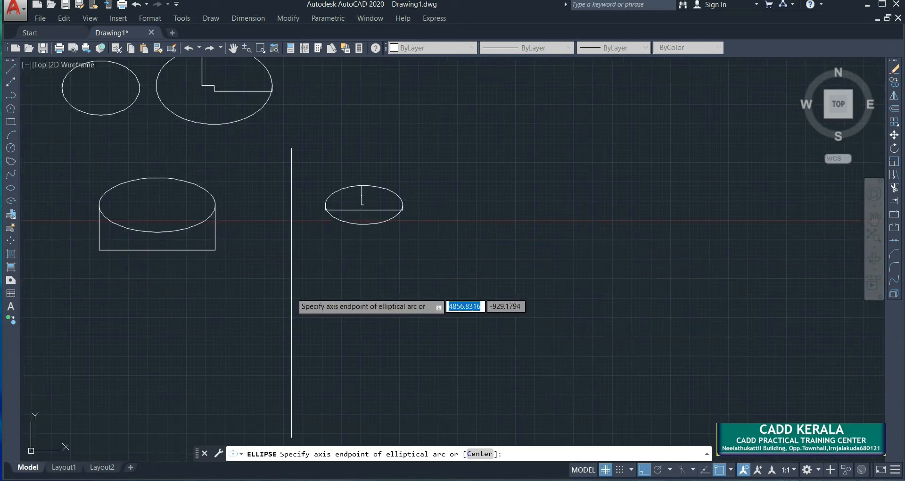
pyautogui.click(323, 272)
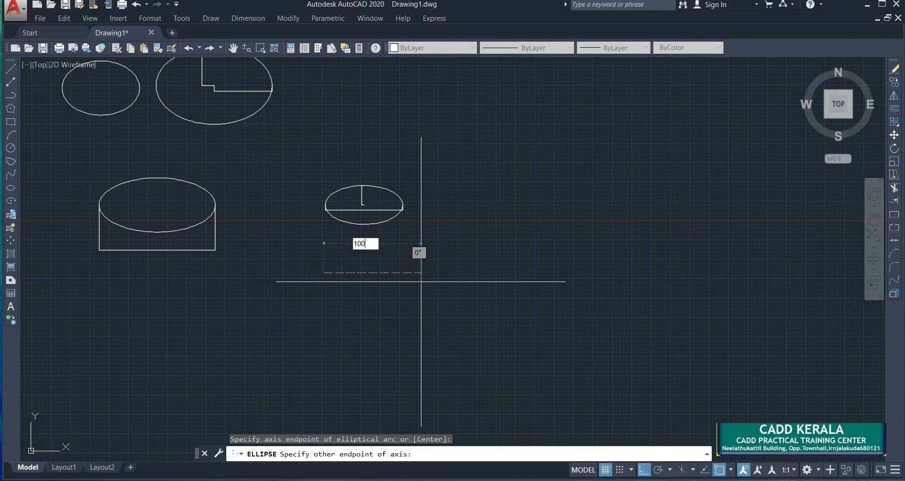
pyautogui.write('100')
pyautogui.press('Return')
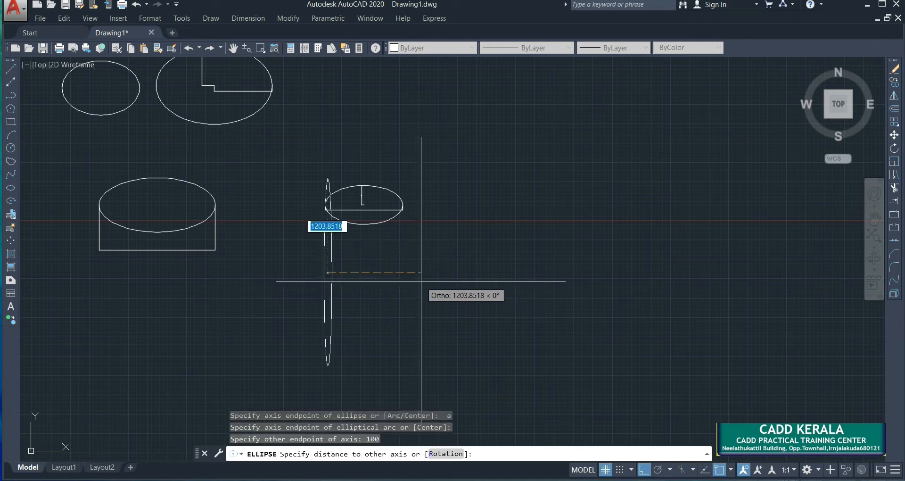
pyautogui.write('250')
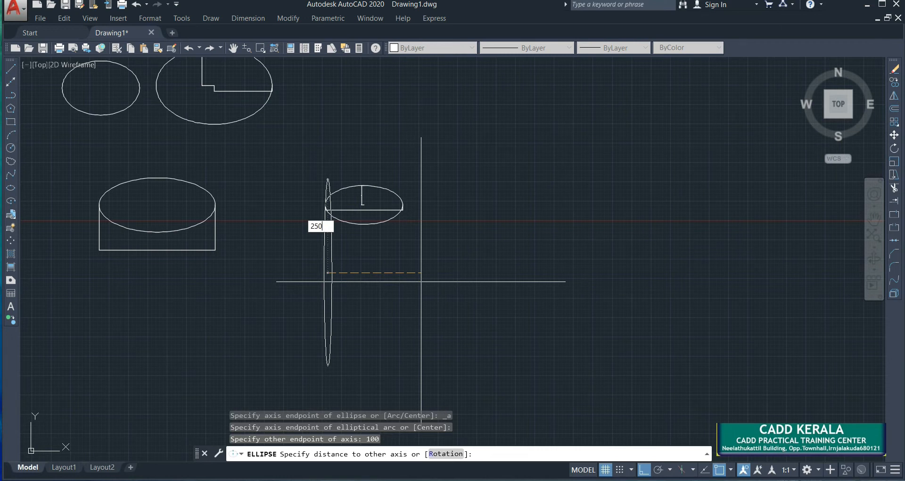
pyautogui.press('Escape')
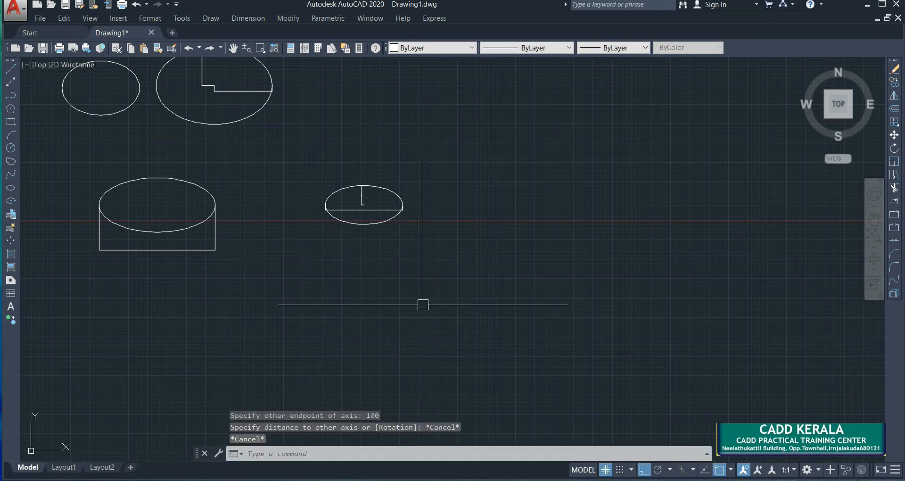
pyautogui.press('Escape')
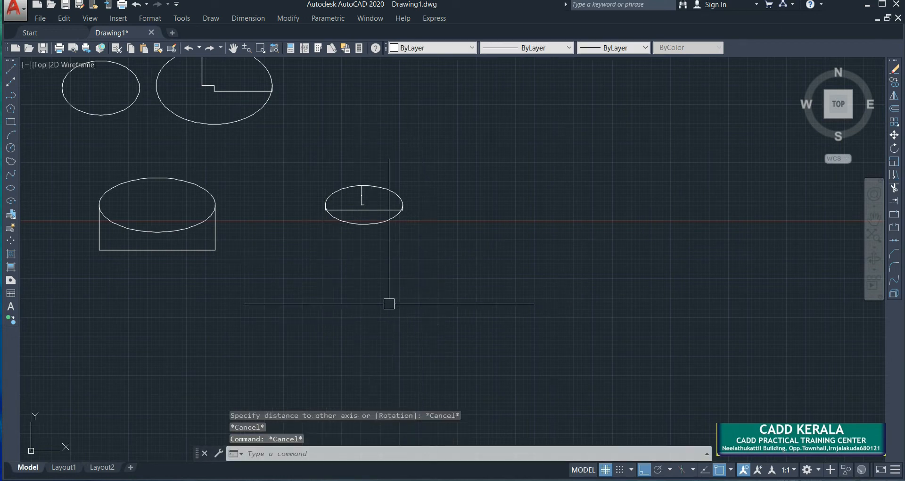
# Draw the upper half of an ellipse as an elliptical arc below the small dimensioned ellipse, with a 1000 horizontal axis and 250 to the other axis.
pyautogui.click(210, 18)
pyautogui.moveTo(262, 213)
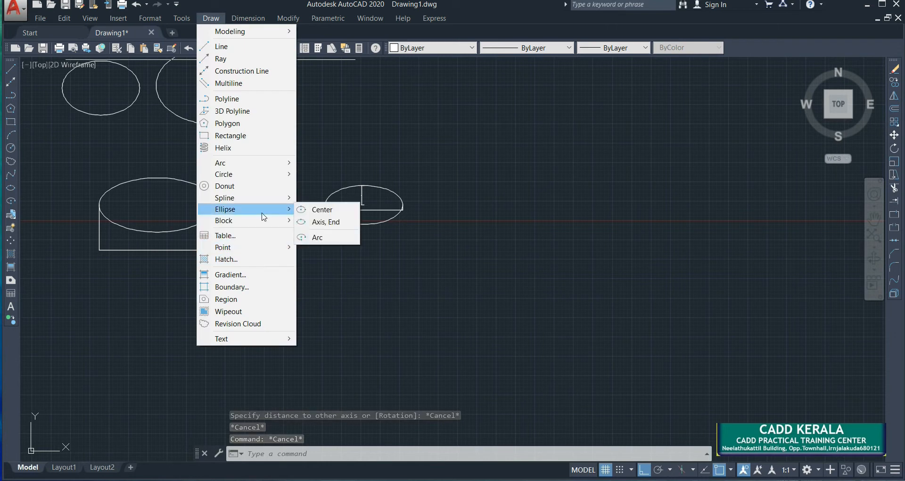
pyautogui.click(319, 228)
pyautogui.click(343, 272)
pyautogui.write('1000')
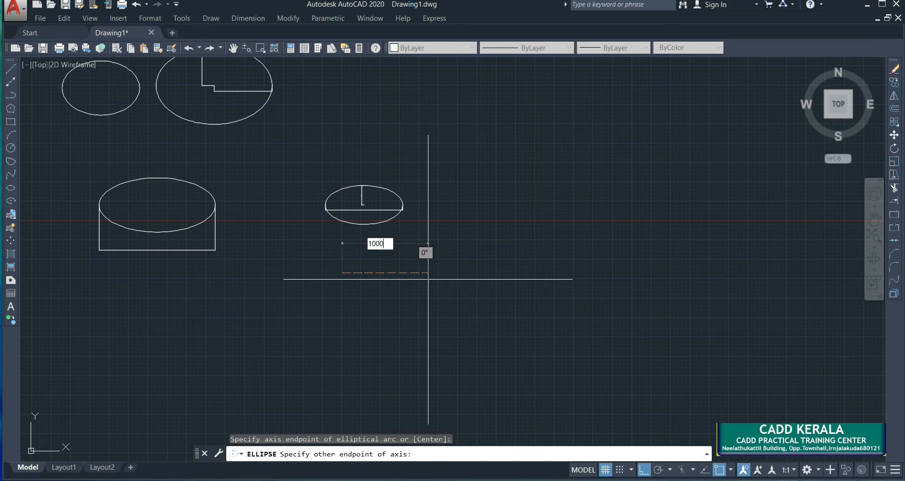
pyautogui.press('Return')
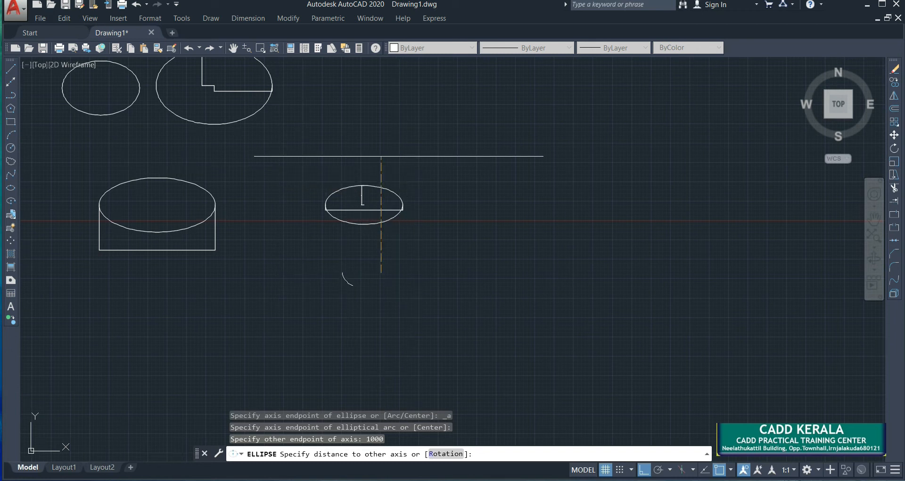
pyautogui.write('250')
pyautogui.press('Return')
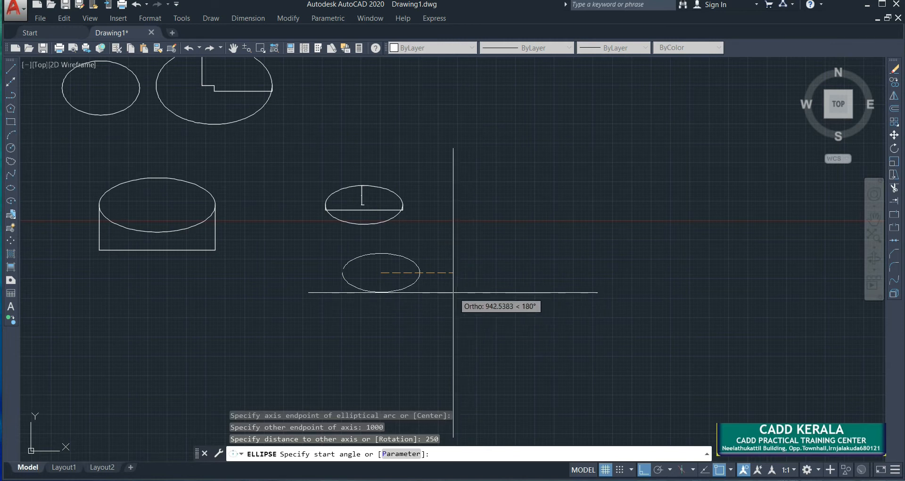
pyautogui.scroll(2, 444, 281)
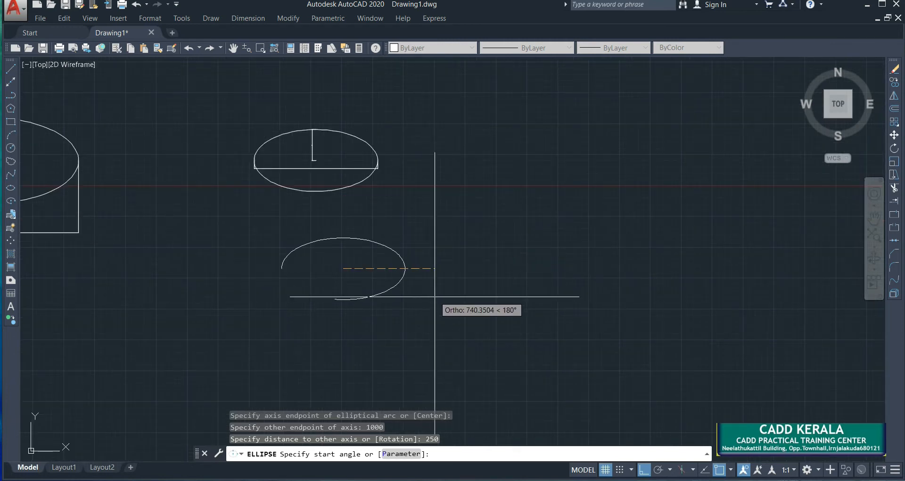
pyautogui.click(420, 272)
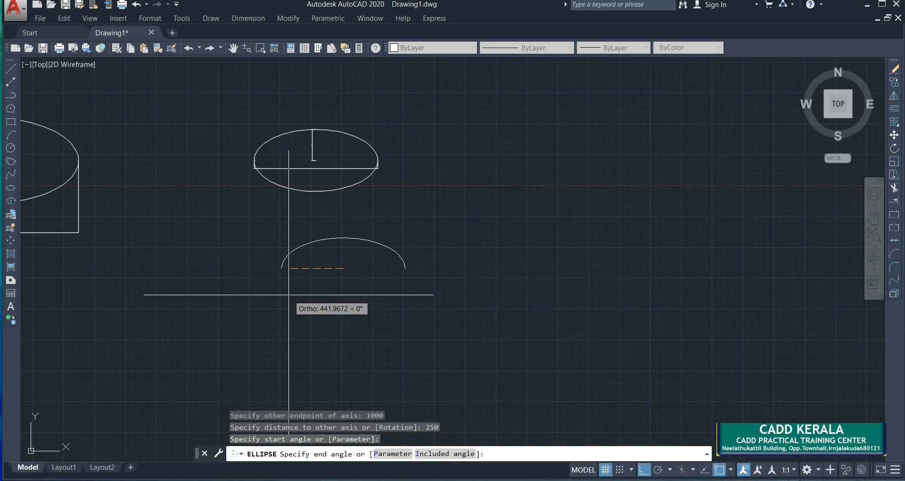
pyautogui.click(464, 311)
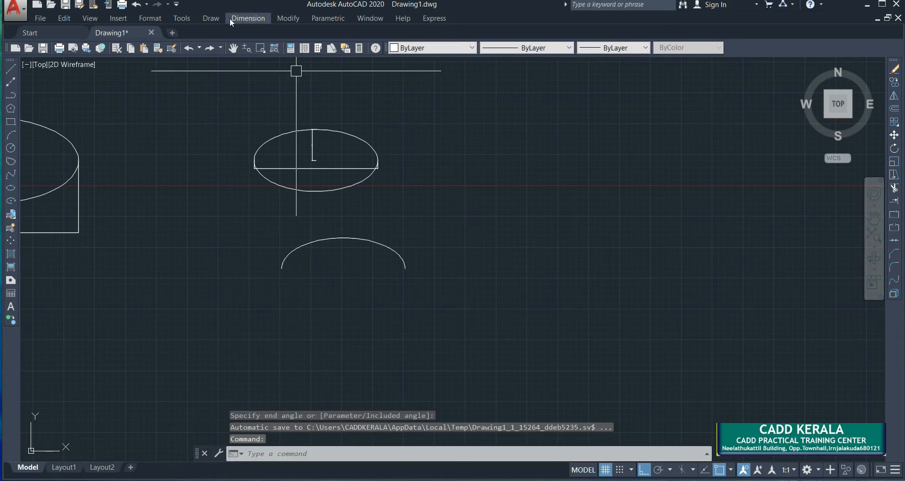
# Draw an elliptical arc beside the small dimensioned ellipse with a 1500 horizontal axis and 250 to the other axis, leaving it open at the bottom with ortho off.
pyautogui.click(210, 18)
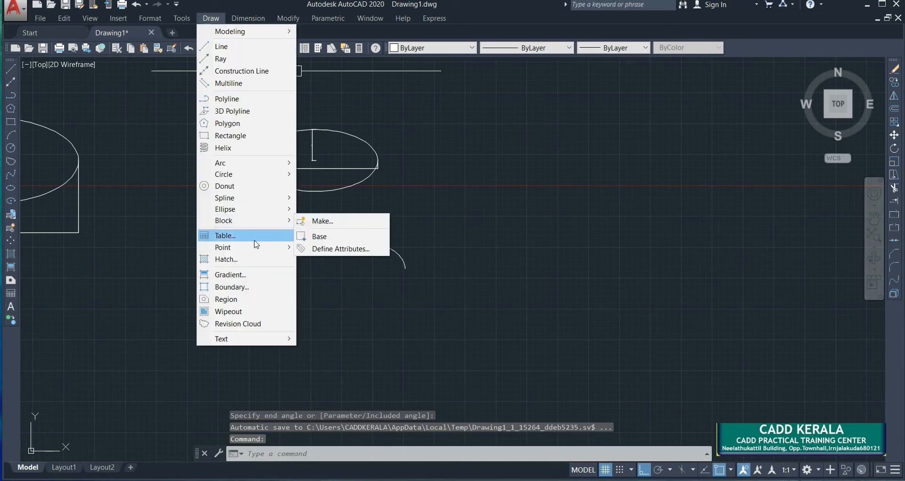
pyautogui.moveTo(245, 209)
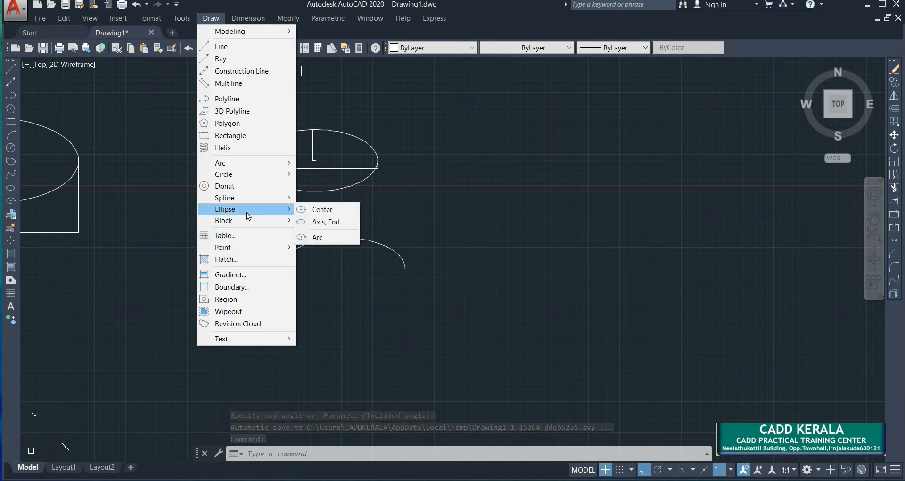
pyautogui.click(315, 236)
pyautogui.click(446, 186)
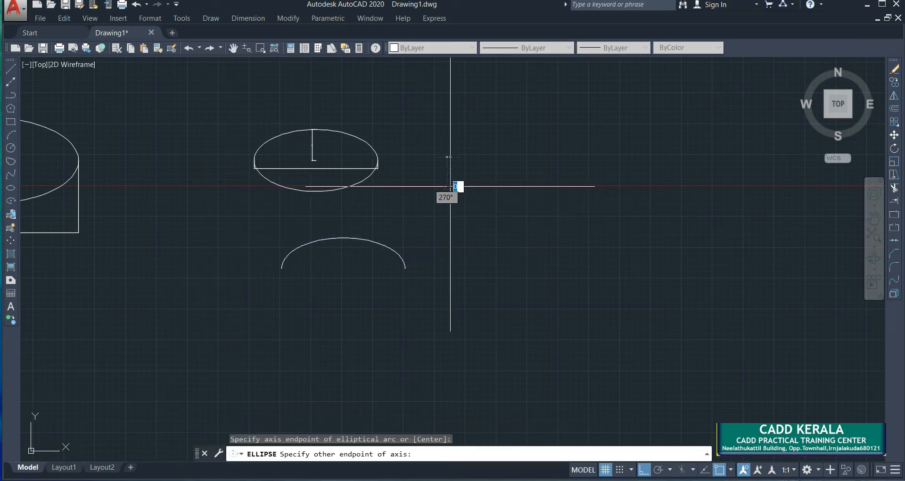
pyautogui.write('1500')
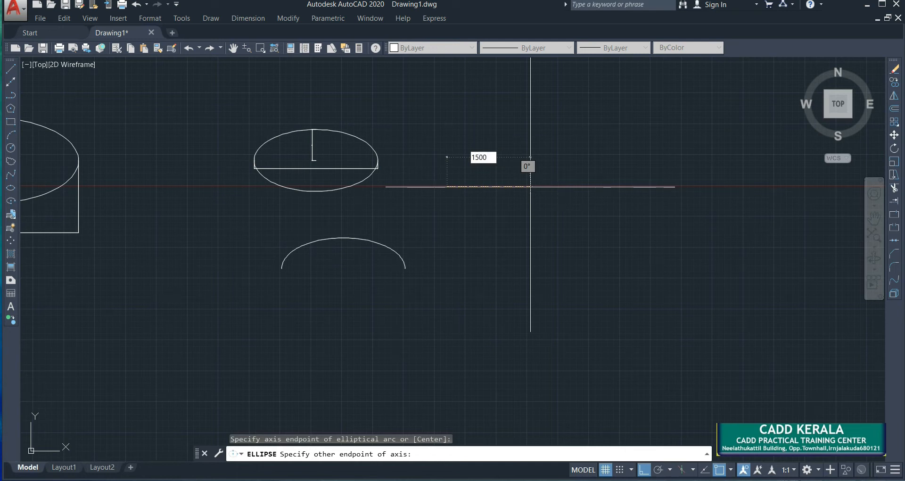
pyautogui.press('Return')
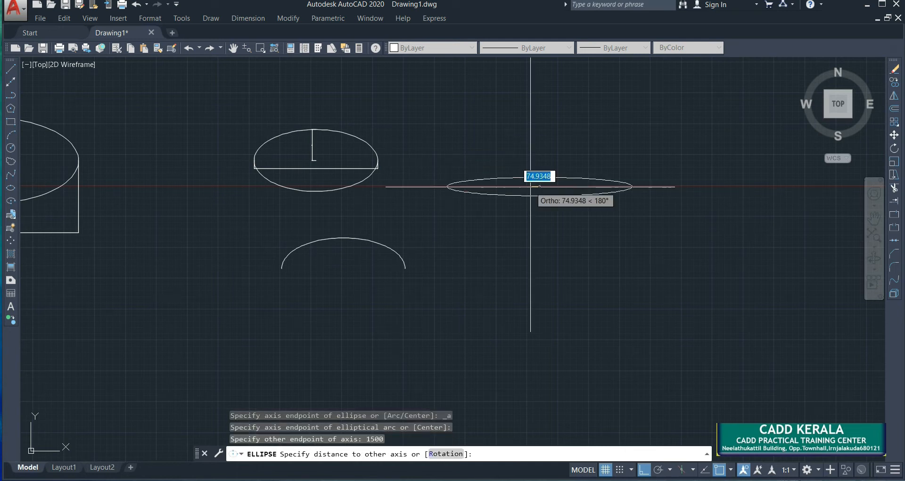
pyautogui.press('Return')
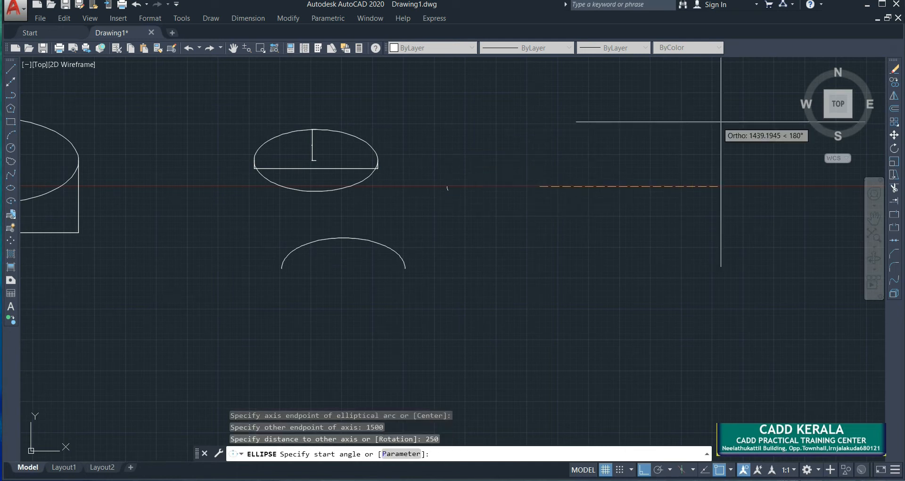
pyautogui.press('F8')
pyautogui.click(641, 217)
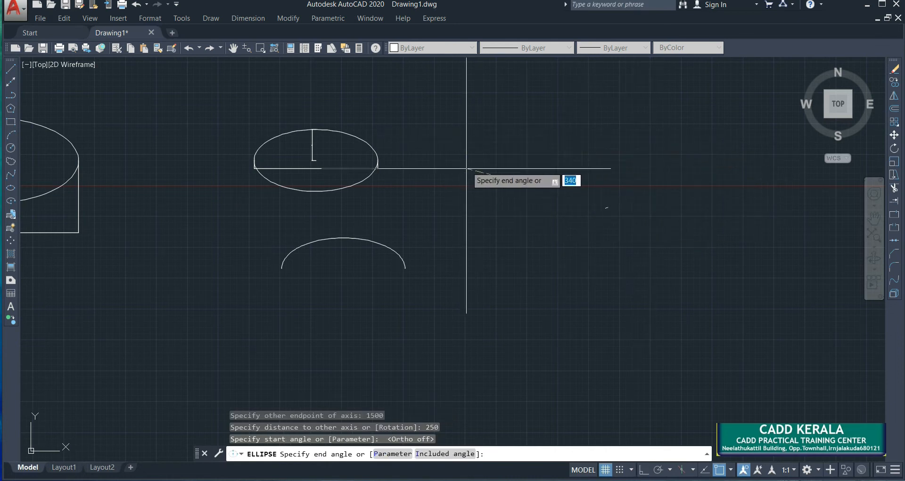
pyautogui.click(438, 221)
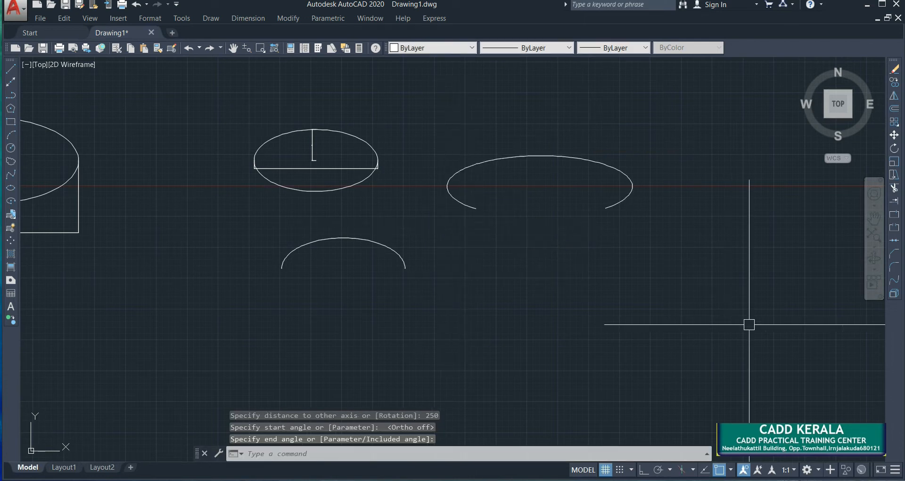
# Draw another elliptical arc below the last one, 1500 horizontal axis and 250 to the other axis, from just above its right end counterclockwise to the lower left.
pyautogui.moveTo(521, 245); pyautogui.dragTo(416, 226, button='middle')
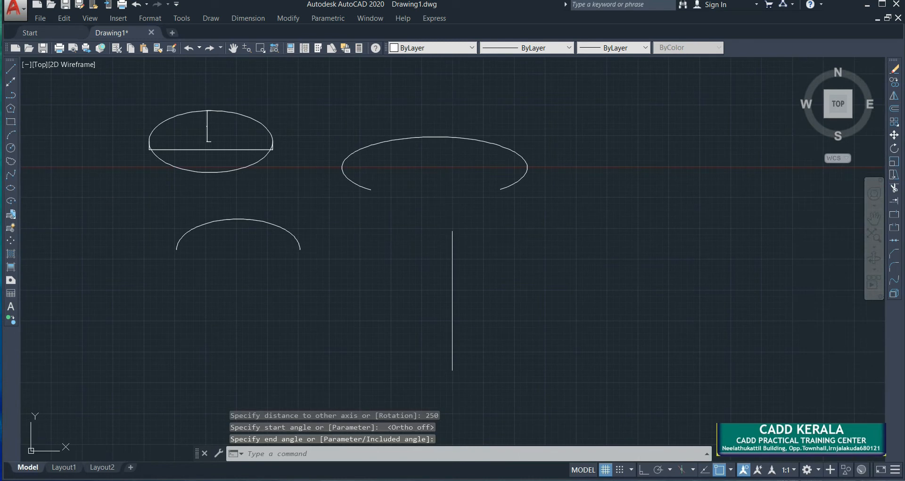
pyautogui.press('Escape')
pyautogui.click(210, 18)
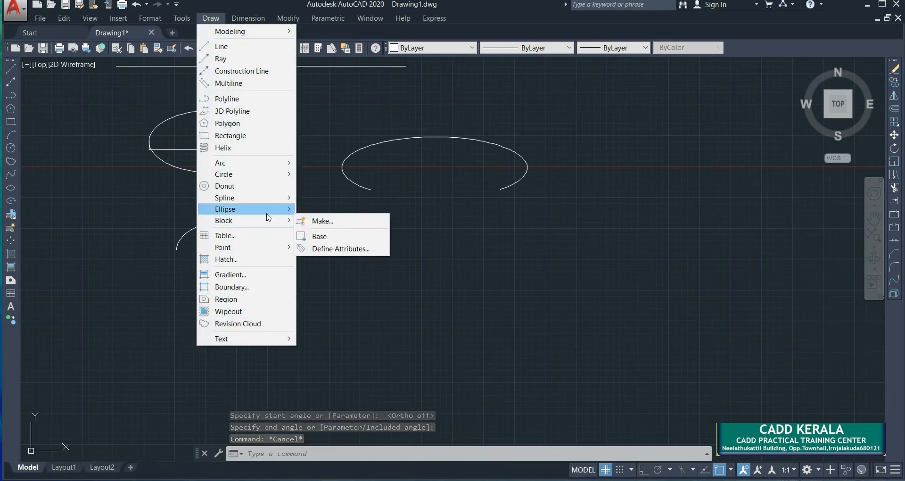
pyautogui.moveTo(292, 210)
pyautogui.click(324, 239)
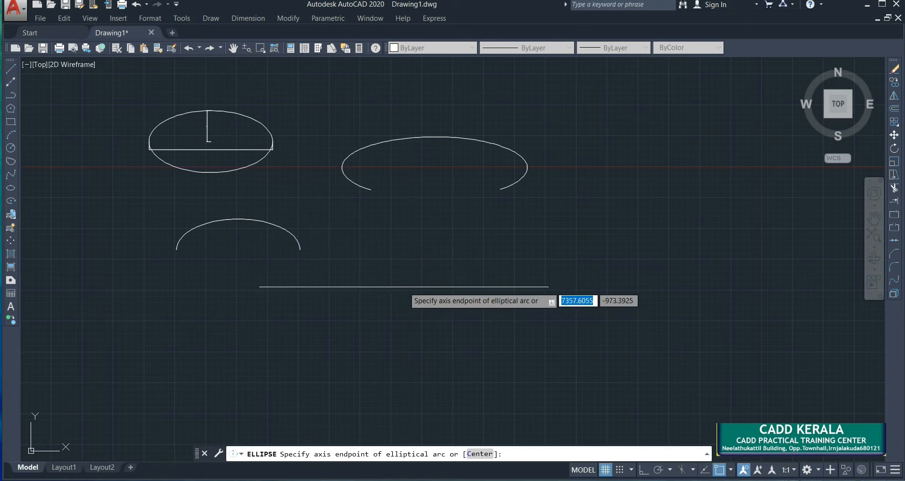
pyautogui.click(404, 288)
pyautogui.press('F8')
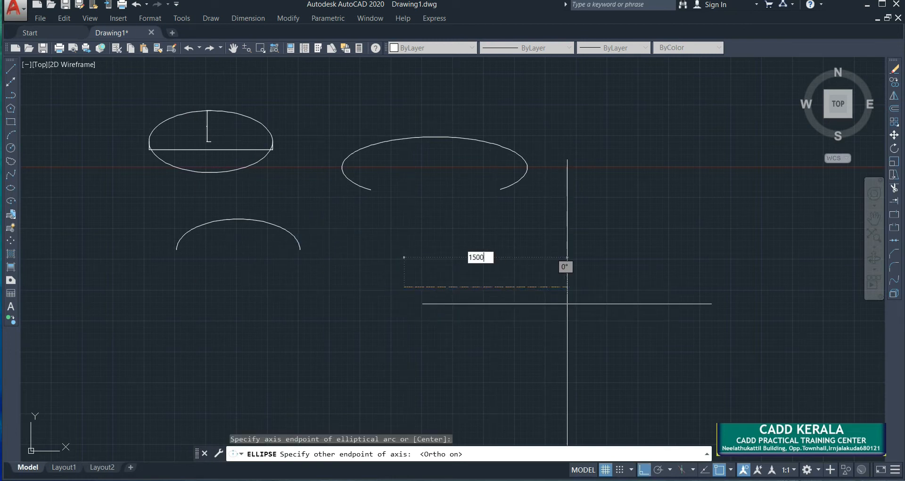
pyautogui.write('1500')
pyautogui.press('Return')
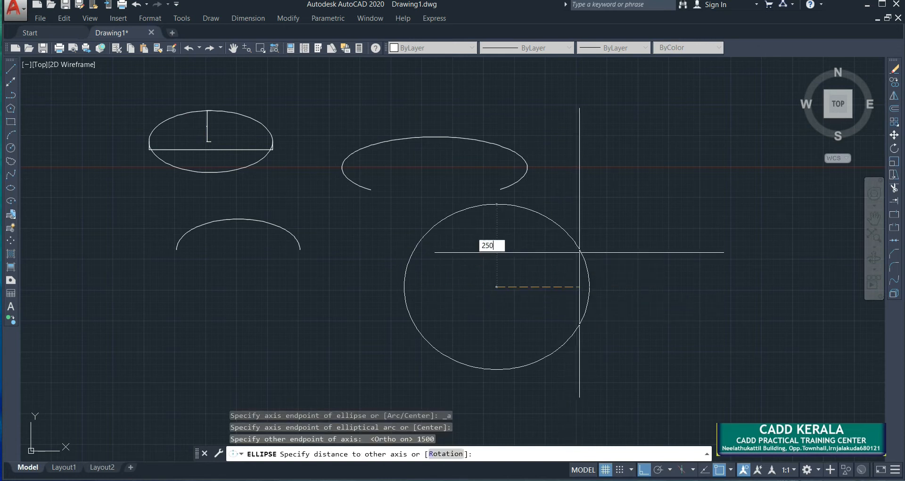
pyautogui.press('Return')
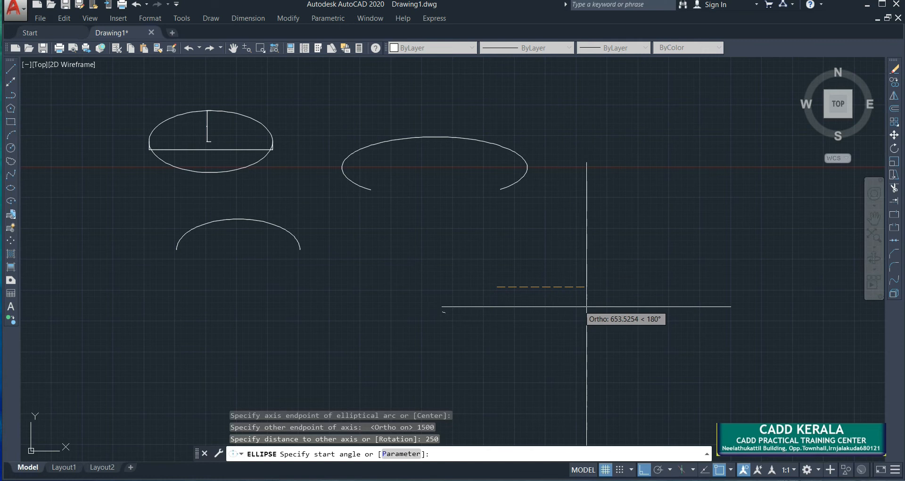
pyautogui.press('F8')
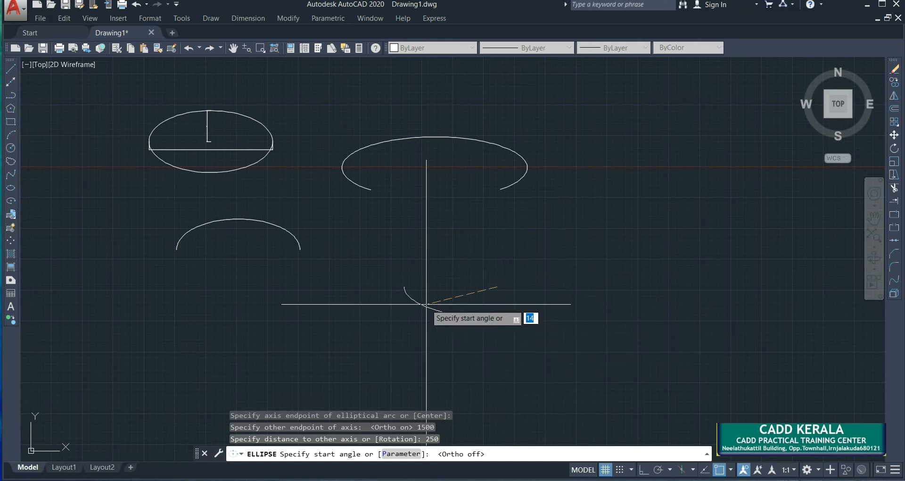
pyautogui.click(623, 273)
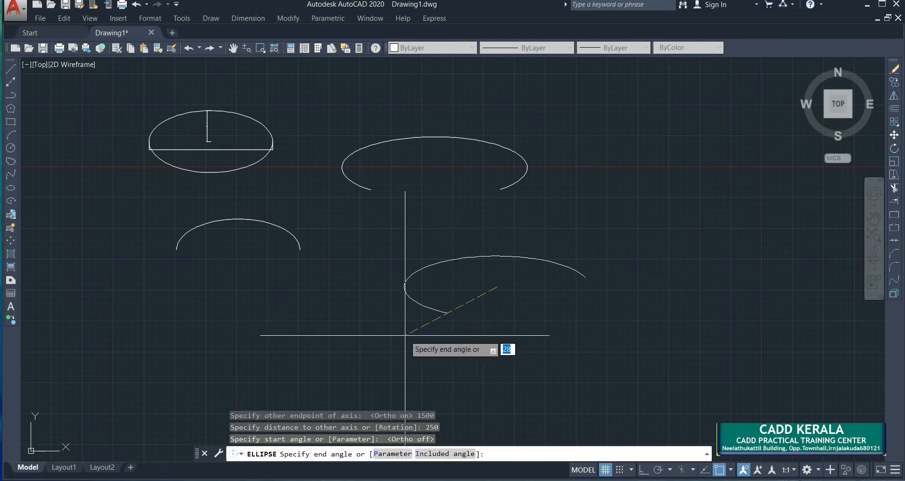
pyautogui.click(369, 319)
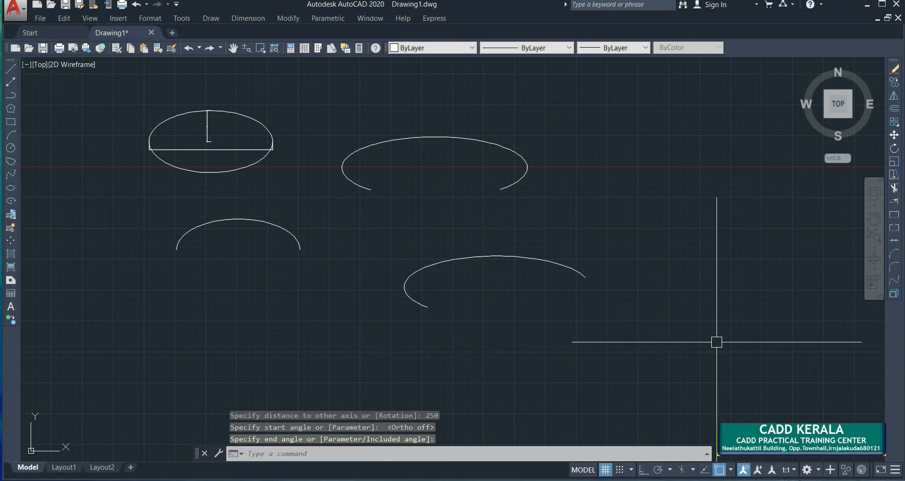
pyautogui.scroll(-6, 466, 272)
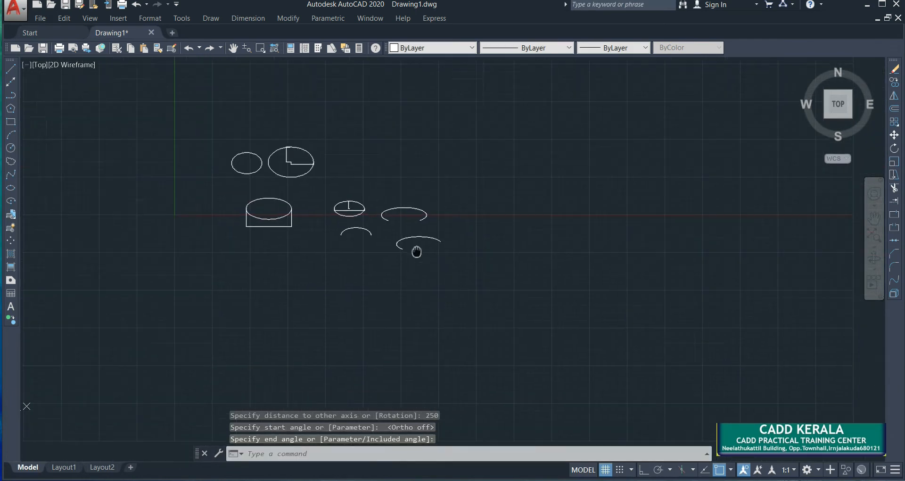
pyautogui.click(213, 19)
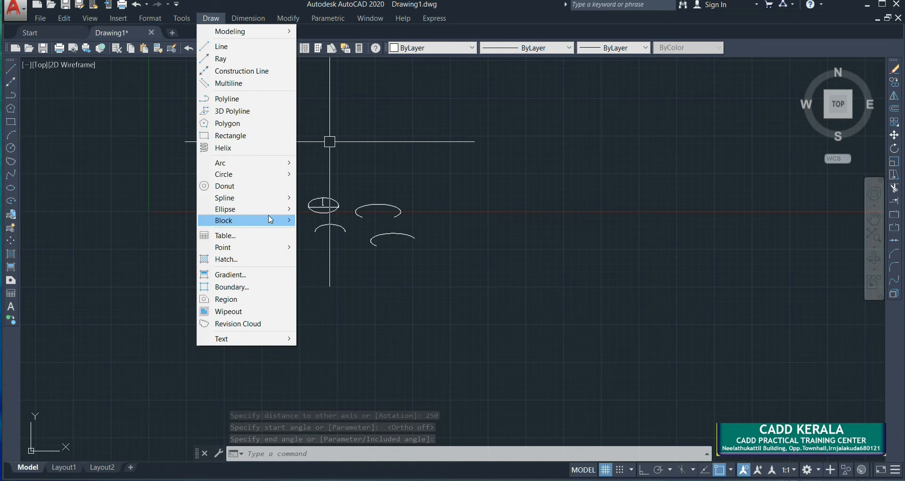
pyautogui.moveTo(269, 215)
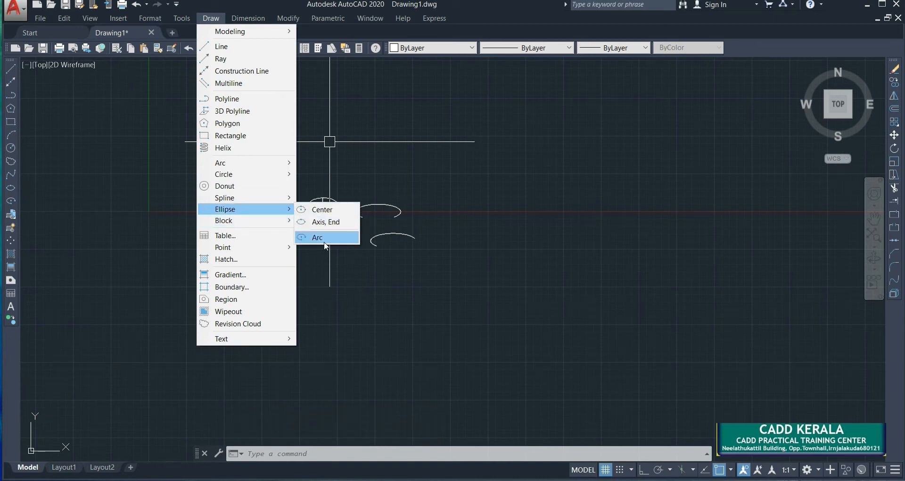
pyautogui.click(530, 299)
pyautogui.click(333, 277)
pyautogui.scroll(2, 337, 206)
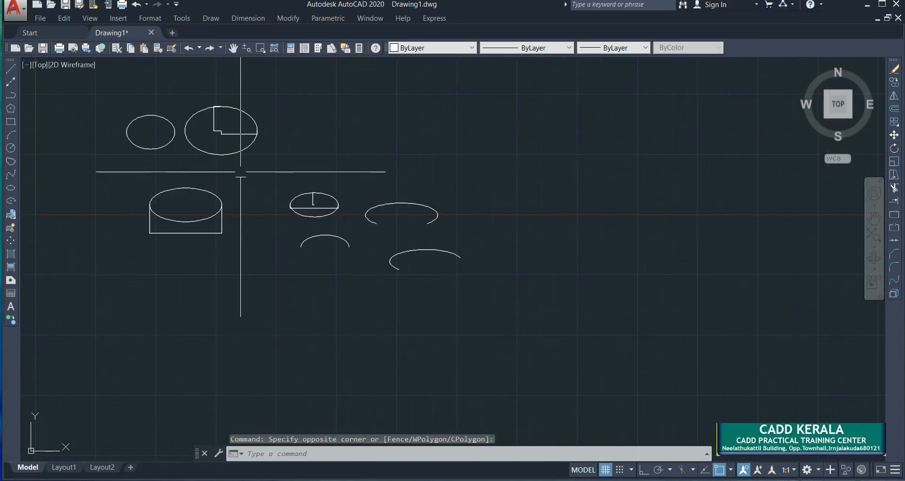
pyautogui.moveTo(276, 184)
pyautogui.mouseDown(button='middle')
pyautogui.moveTo(297, 215)
pyautogui.moveTo(319, 217)
pyautogui.mouseUp(button='middle')
pyautogui.press('Escape')
pyautogui.press('Escape')
pyautogui.press('Escape')
pyautogui.press('Escape')
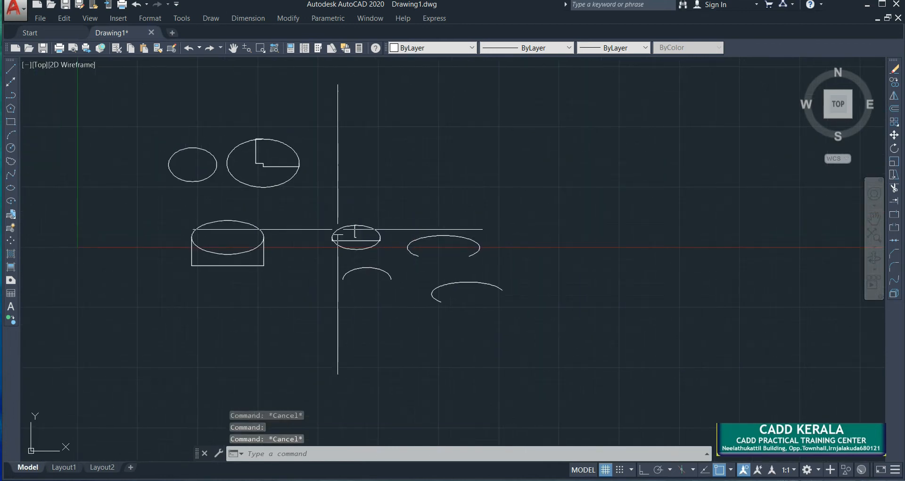
pyautogui.click(513, 316)
pyautogui.click(257, 237)
pyautogui.press('Escape')
pyautogui.click(307, 197)
pyautogui.click(229, 161)
pyautogui.press('Escape')
pyautogui.press('Escape')
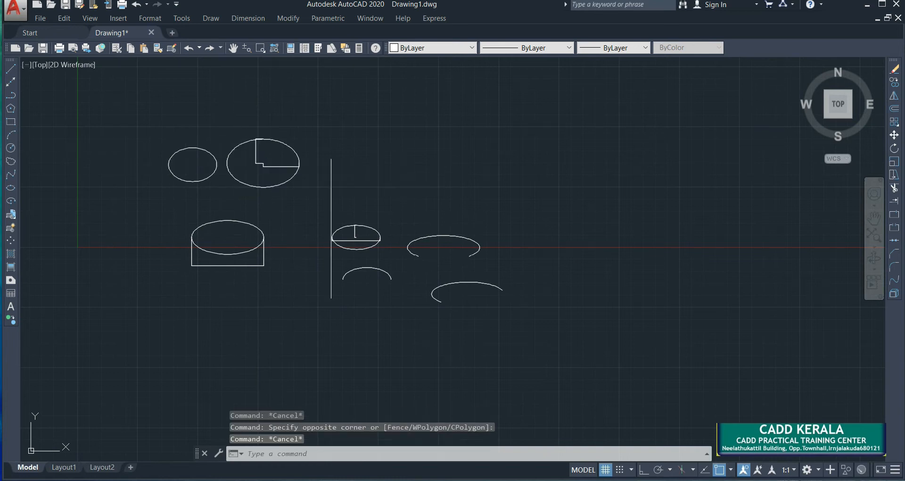
# Define a block named example from all the drawn ellipses, arcs, lines and dimensions, converting the selected objects to the block.
pyautogui.click(210, 18)
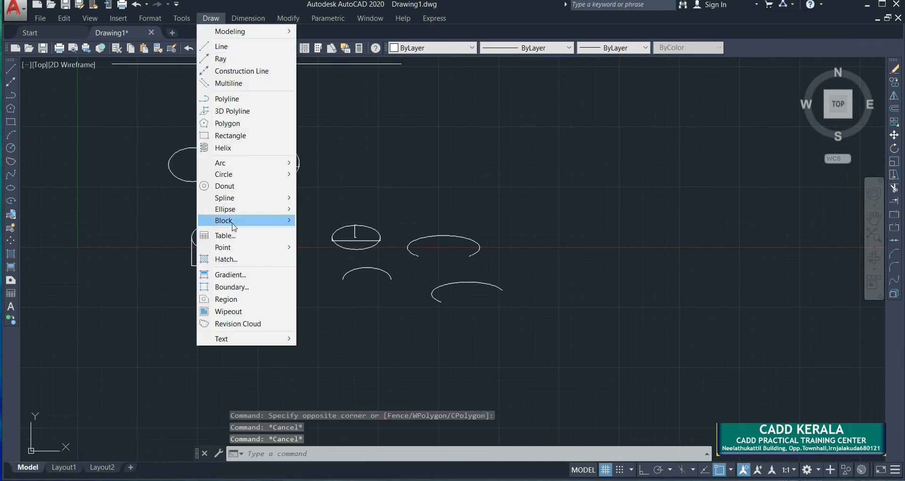
pyautogui.moveTo(233, 227)
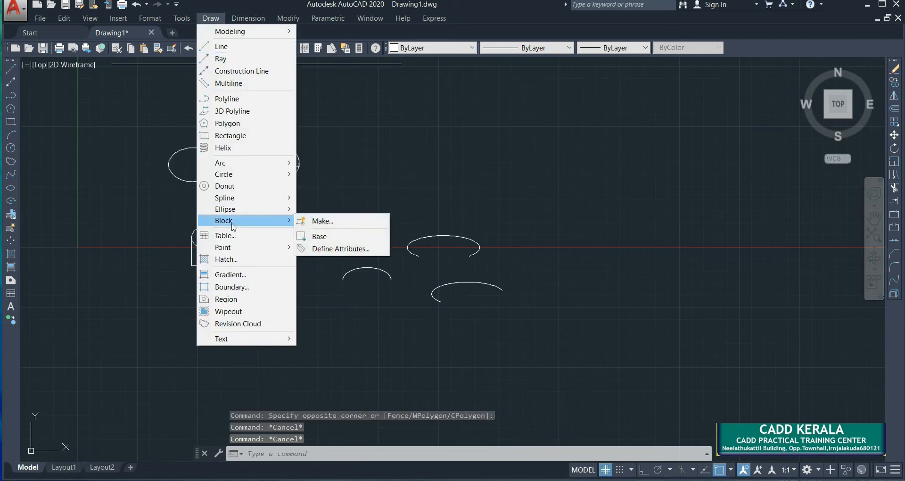
pyautogui.click(324, 221)
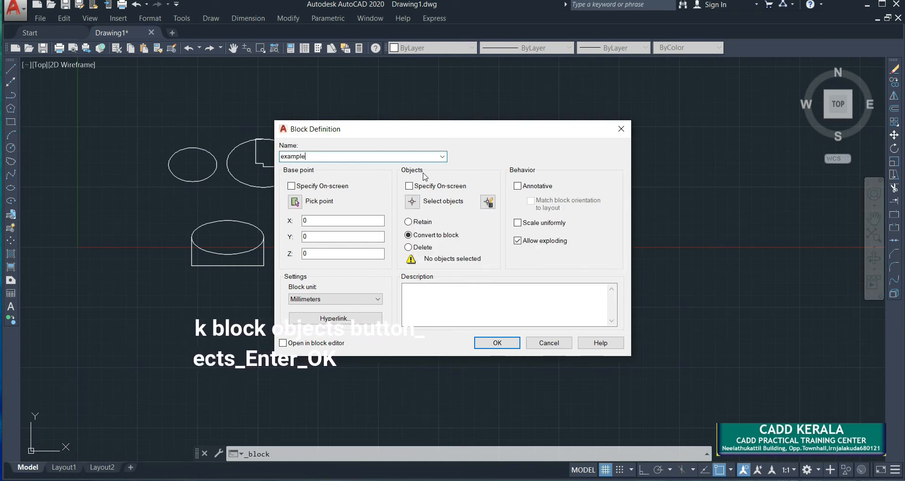
pyautogui.click(413, 201)
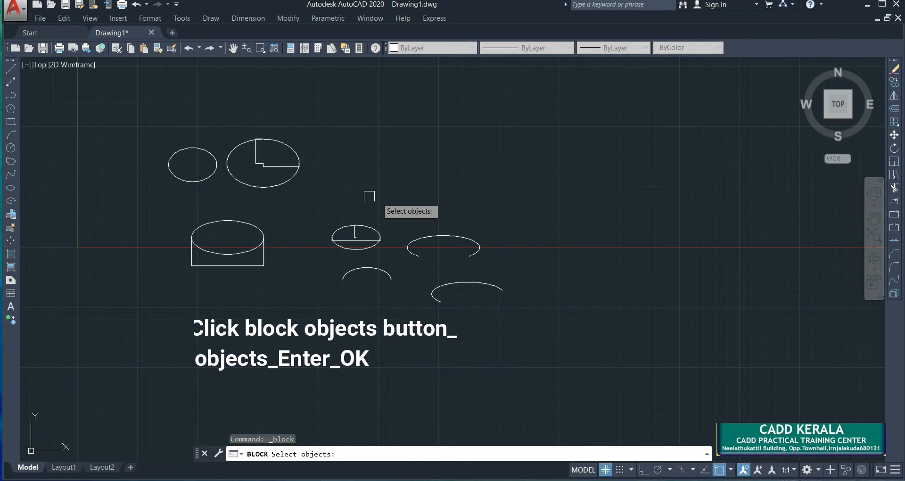
pyautogui.click(139, 122)
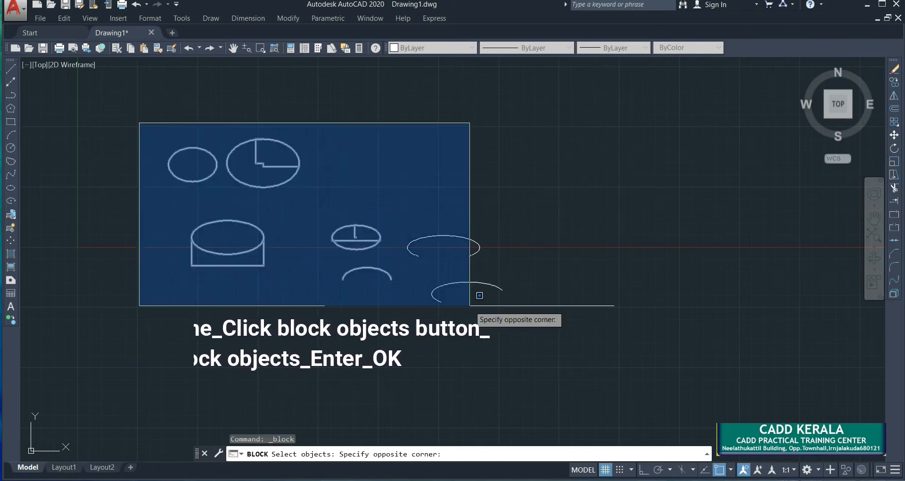
pyautogui.click(521, 332)
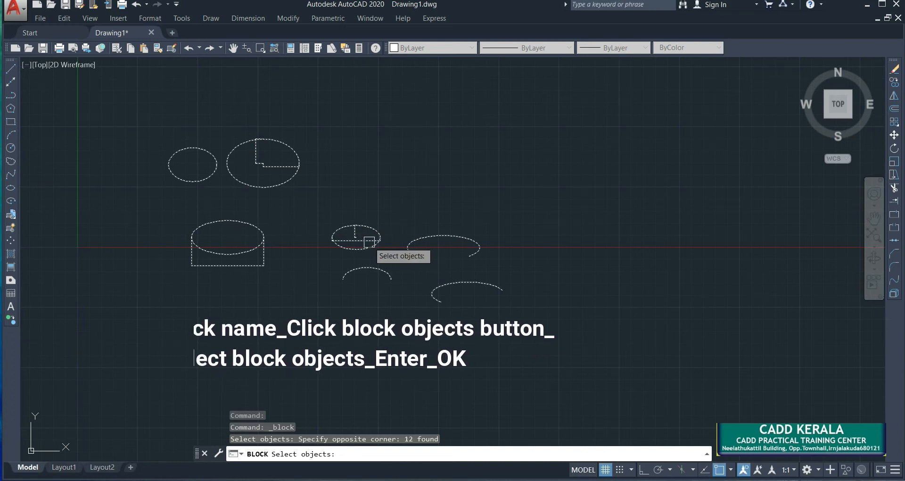
pyautogui.press('Return')
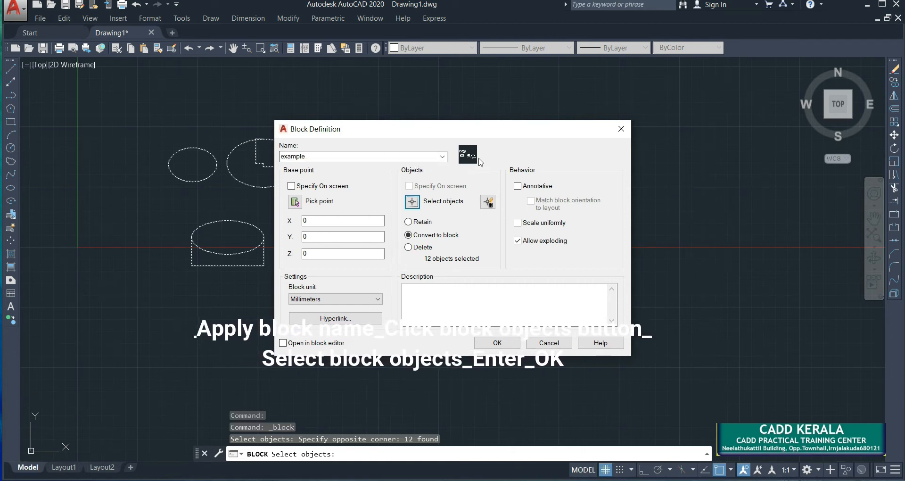
pyautogui.click(497, 342)
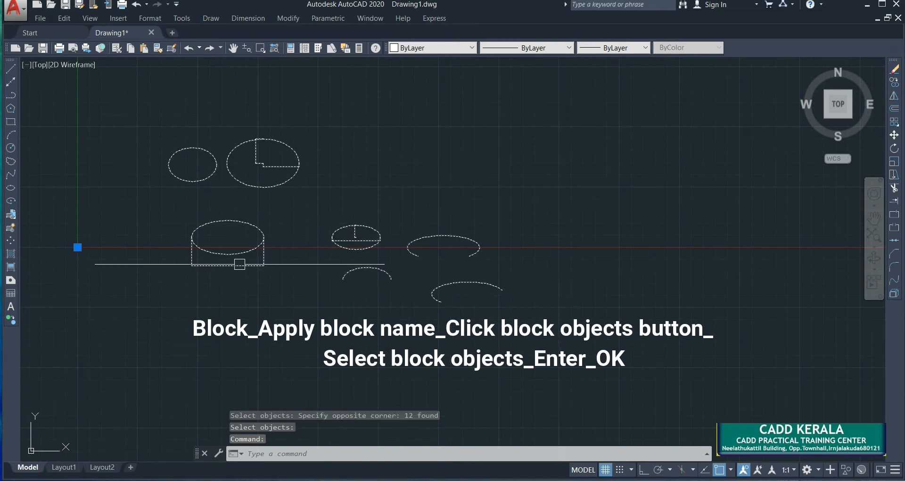
pyautogui.click(77, 247)
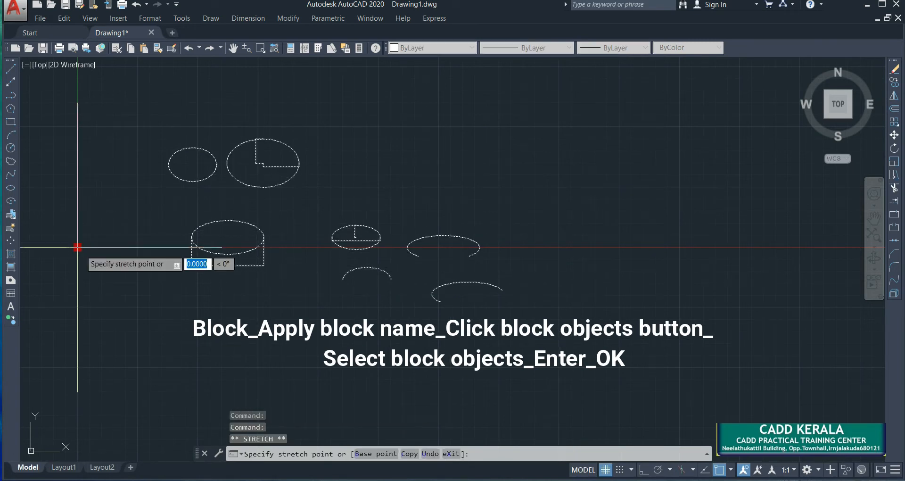
pyautogui.press('Escape')
pyautogui.press('Escape')
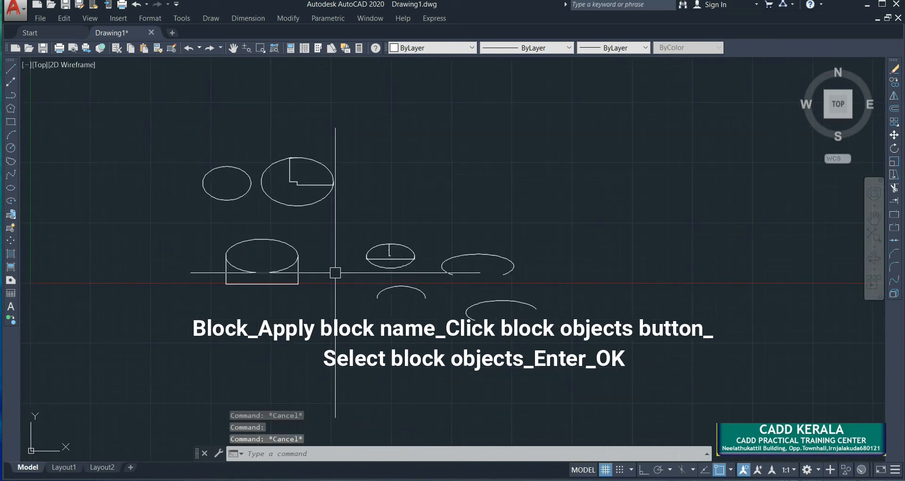
# Undo the grip edit and the definition of the example block, leaving nothing selected.
pyautogui.hotkey('ctrl', 'z')
pyautogui.hotkey('ctrl', 'z')
pyautogui.click(372, 245)
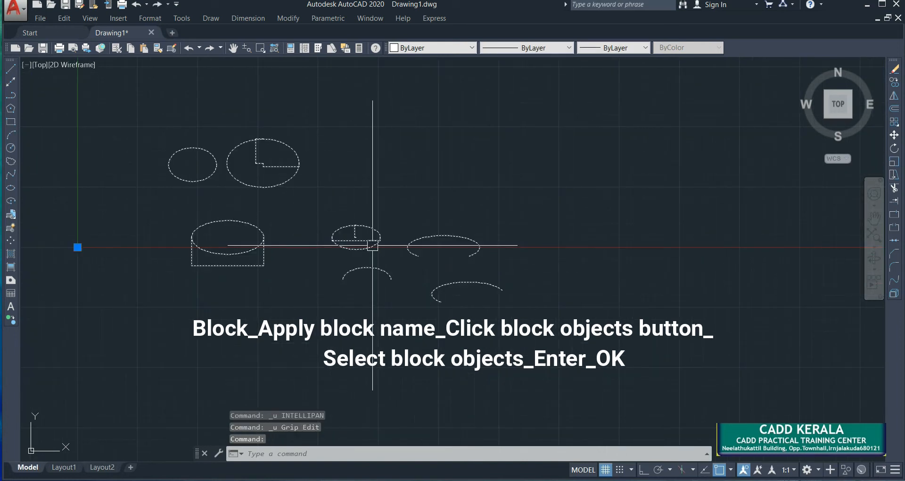
pyautogui.hotkey('ctrl', 'z')
pyautogui.hotkey('ctrl', 'z')
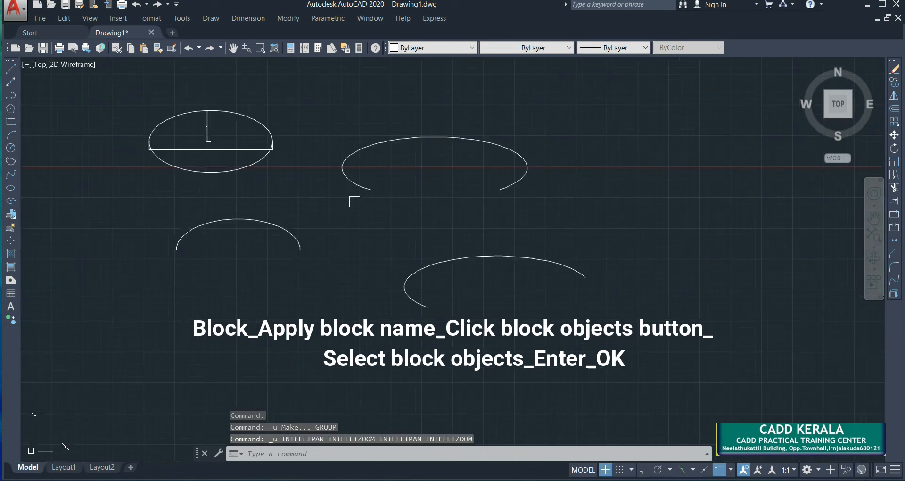
pyautogui.click(360, 188)
pyautogui.press('Escape')
# Define a block named cadd kerala from the small dimensioned ellipse and the three elliptical arcs, converting the objects to the block.
pyautogui.scroll(-3, 400, 240)
pyautogui.press('Escape')
pyautogui.moveTo(298, 186); pyautogui.dragTo(303, 214, button='middle')
pyautogui.click(209, 19)
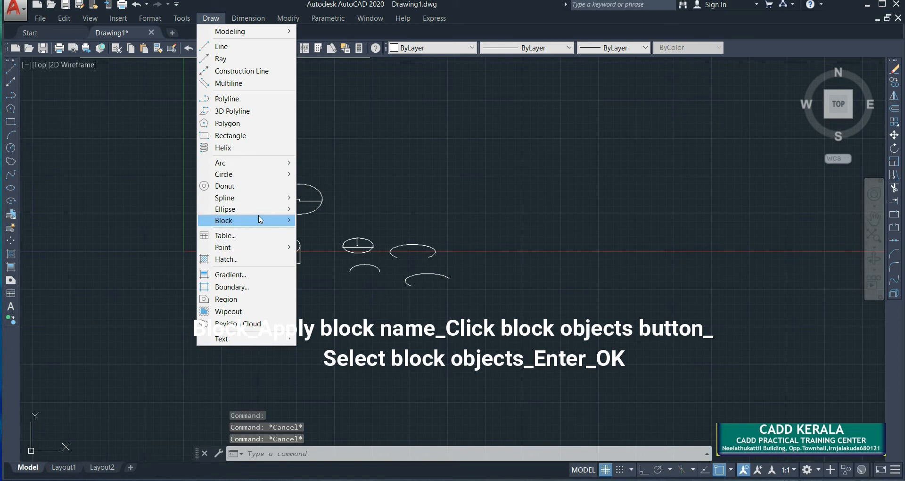
pyautogui.moveTo(259, 221)
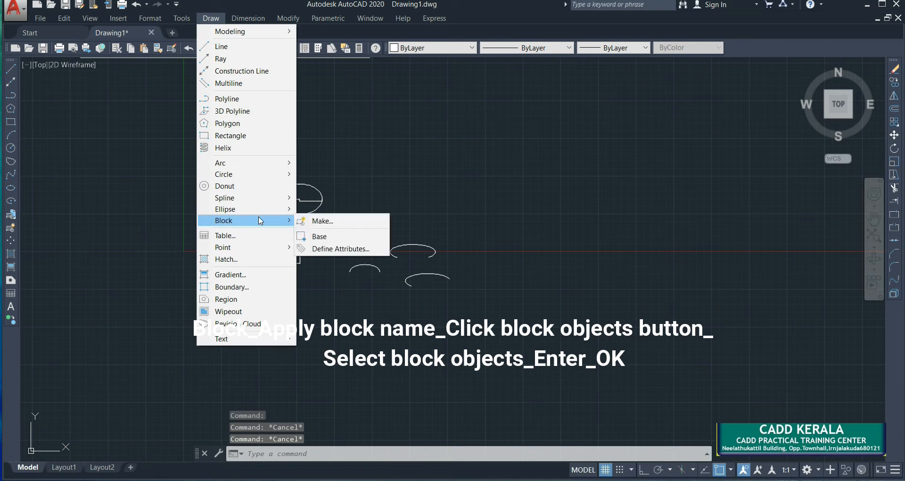
pyautogui.click(315, 223)
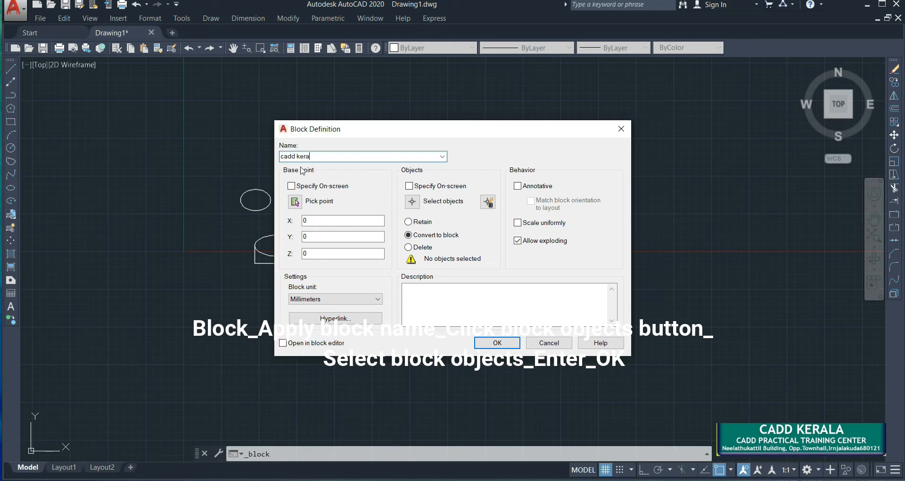
pyautogui.write('la')
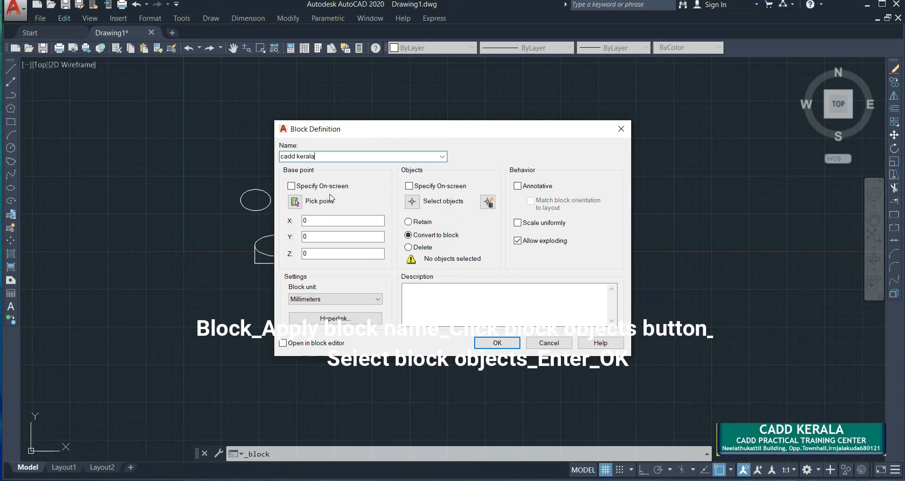
pyautogui.click(412, 201)
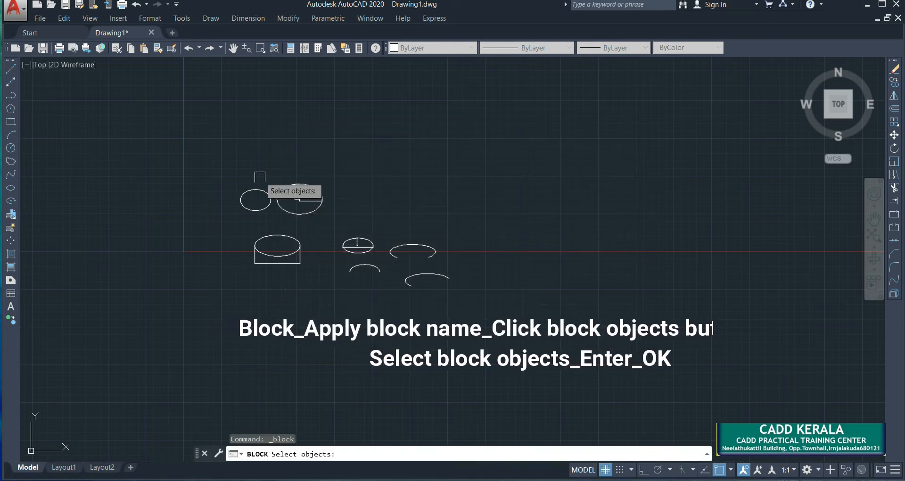
pyautogui.click(475, 309)
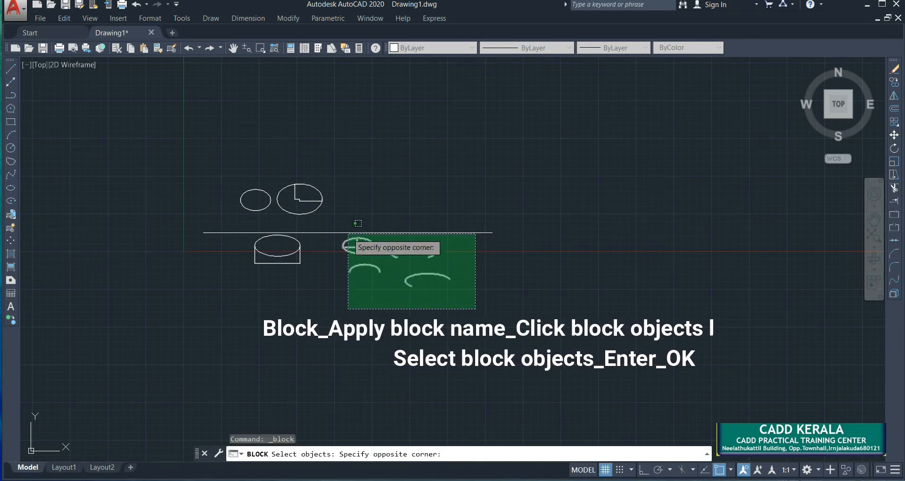
pyautogui.click(347, 234)
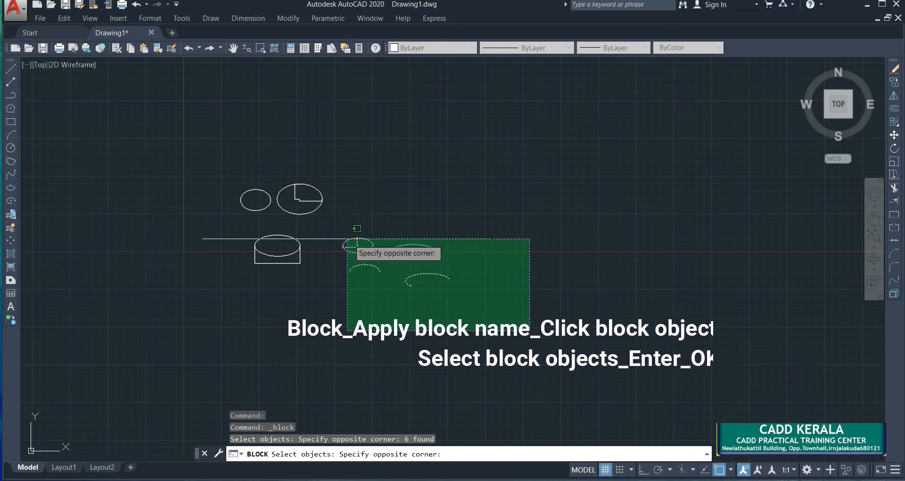
pyautogui.click(356, 238)
pyautogui.press('Return')
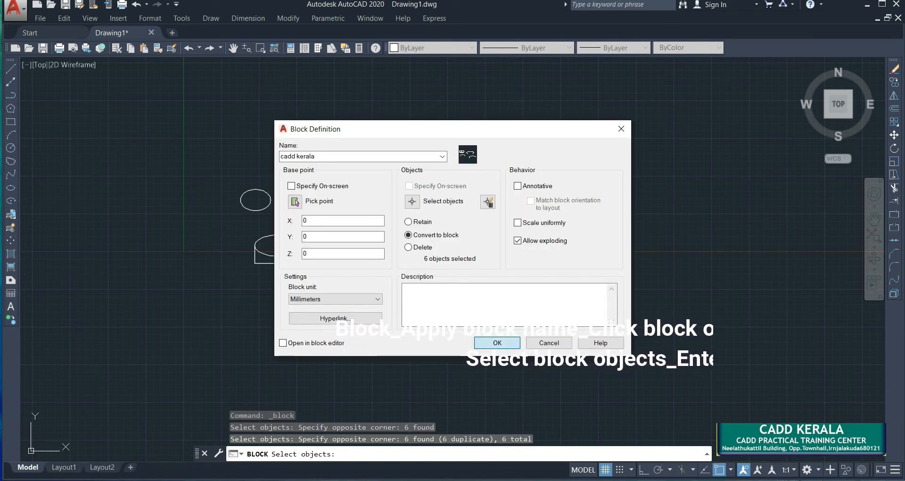
pyautogui.press('Return')
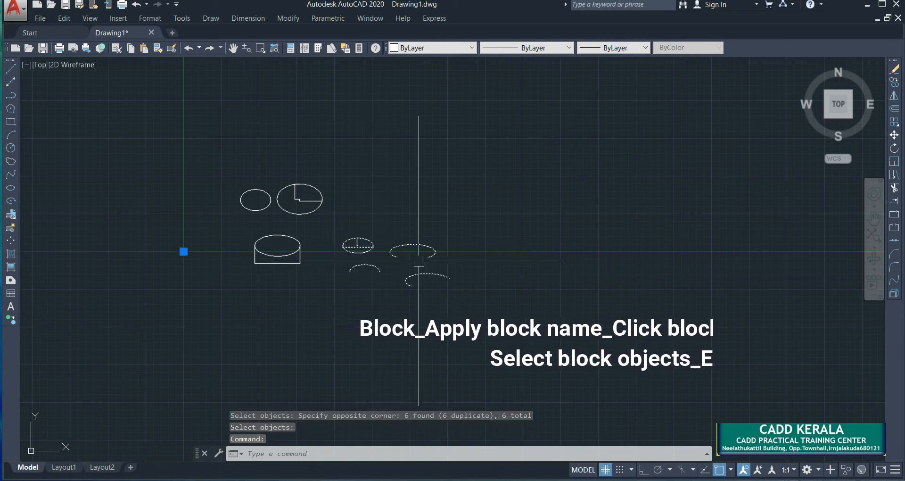
pyautogui.write('m')
pyautogui.press('Return')
pyautogui.click(406, 280)
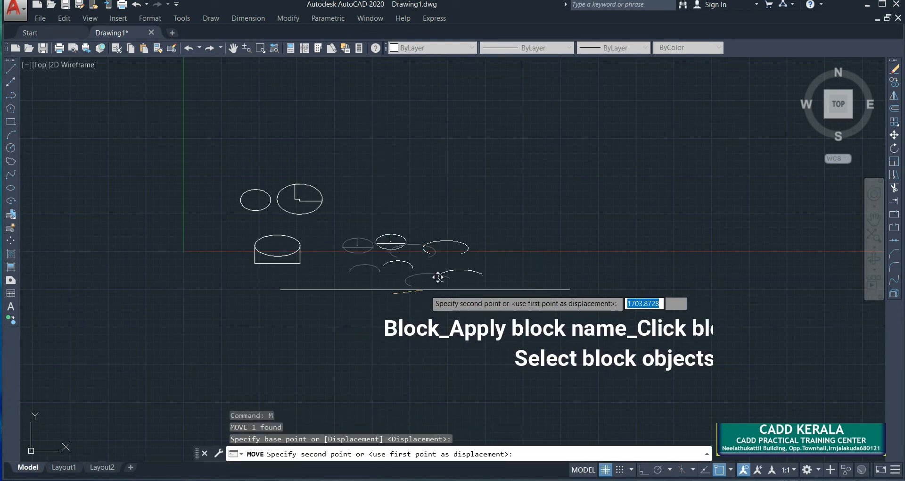
pyautogui.press('Escape')
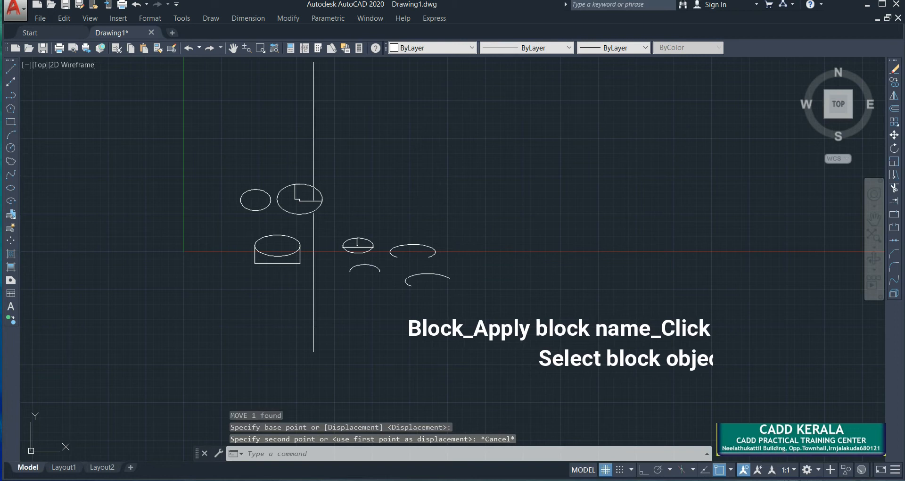
# Define a block named irinjalakuda from the two upper ellipses and the ellipse with the box outline below them, converting them to the block.
pyautogui.write('b')
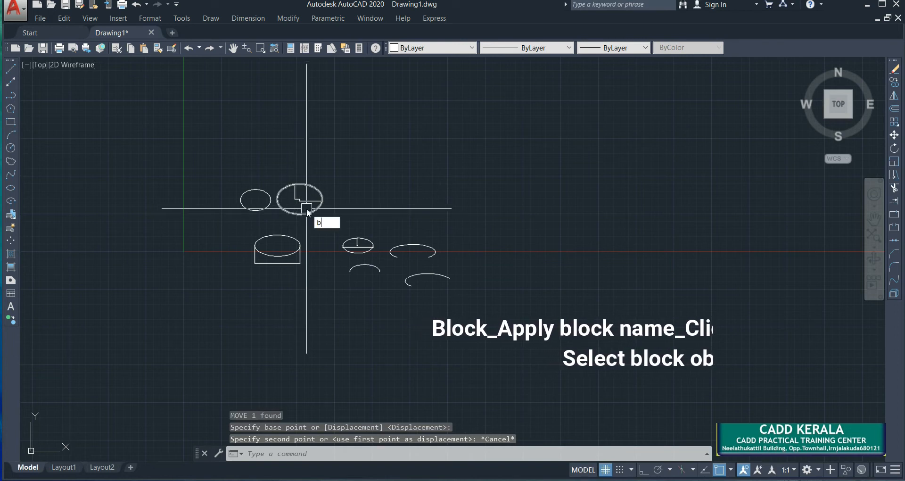
pyautogui.press('Return')
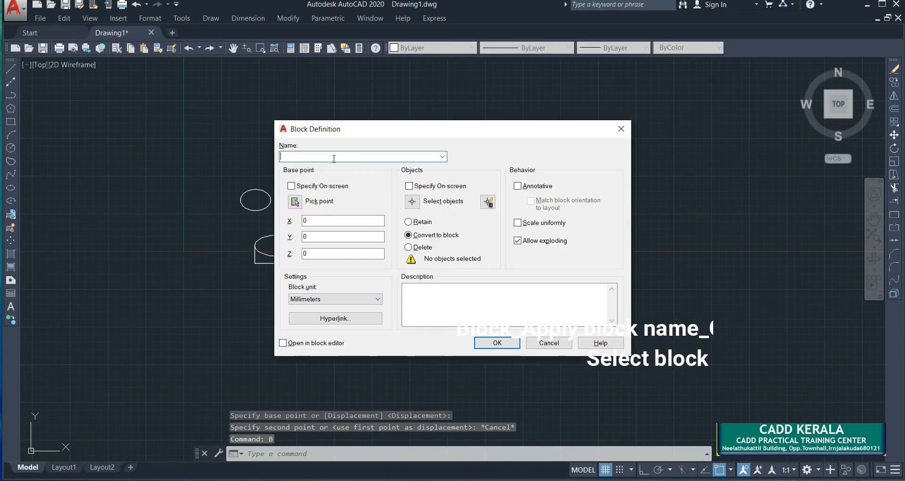
pyautogui.write('injalakuda')
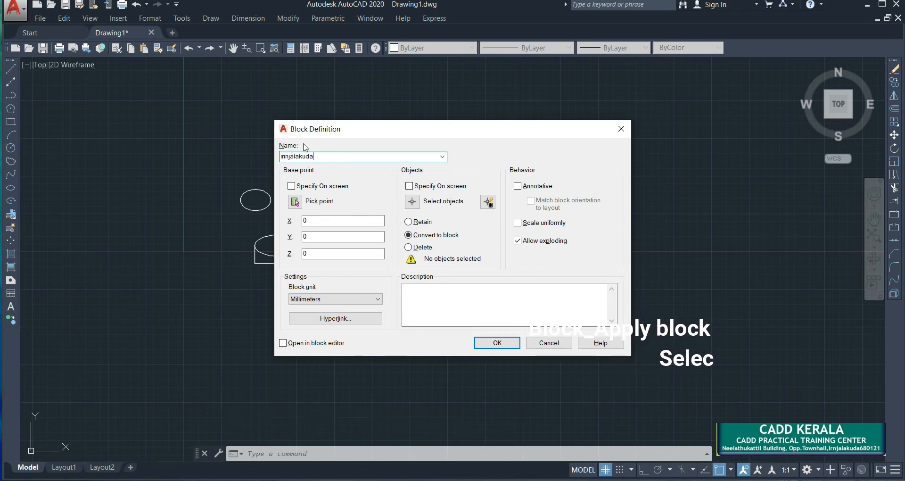
pyautogui.click(412, 203)
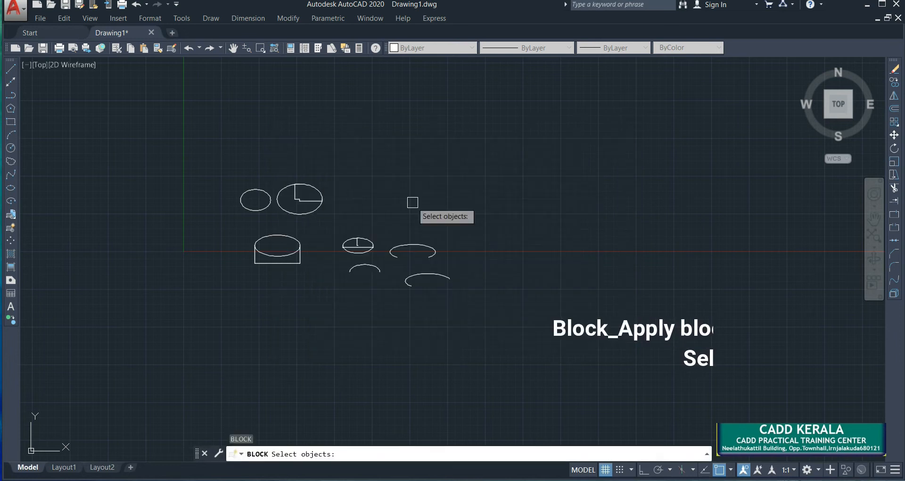
pyautogui.click(141, 115)
pyautogui.click(329, 296)
pyautogui.click(330, 296)
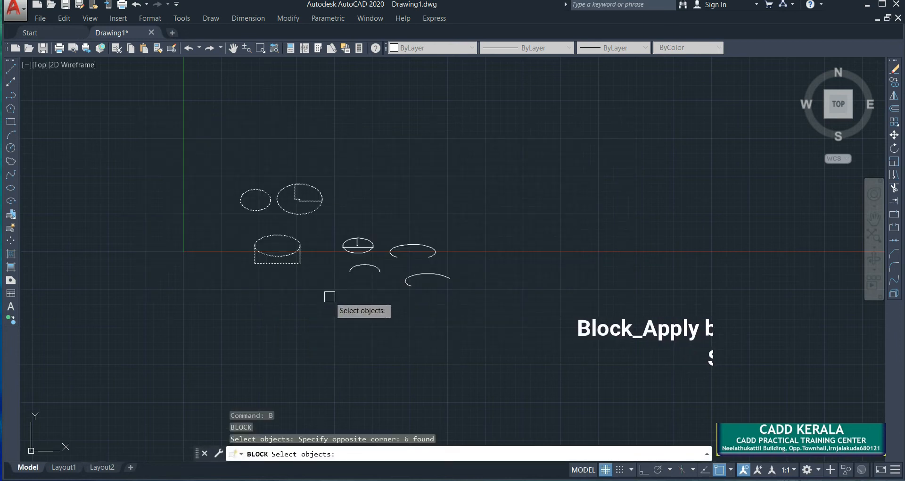
pyautogui.press('Return')
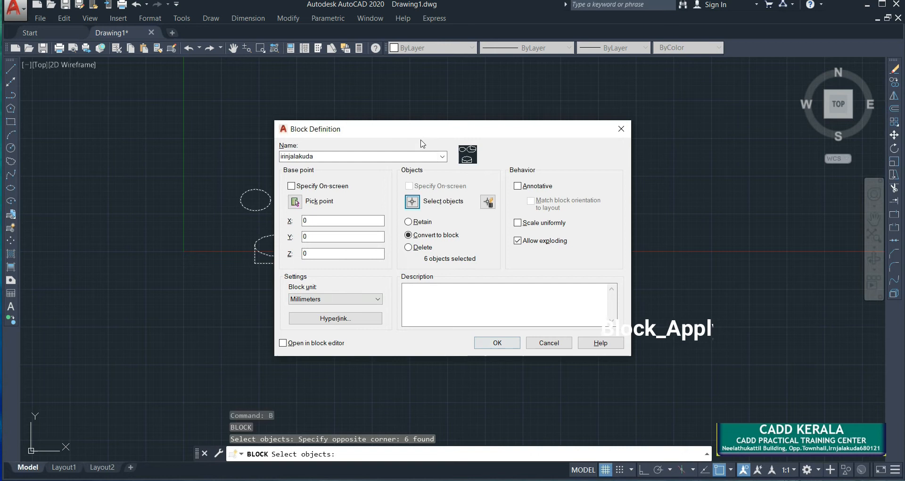
pyautogui.click(512, 346)
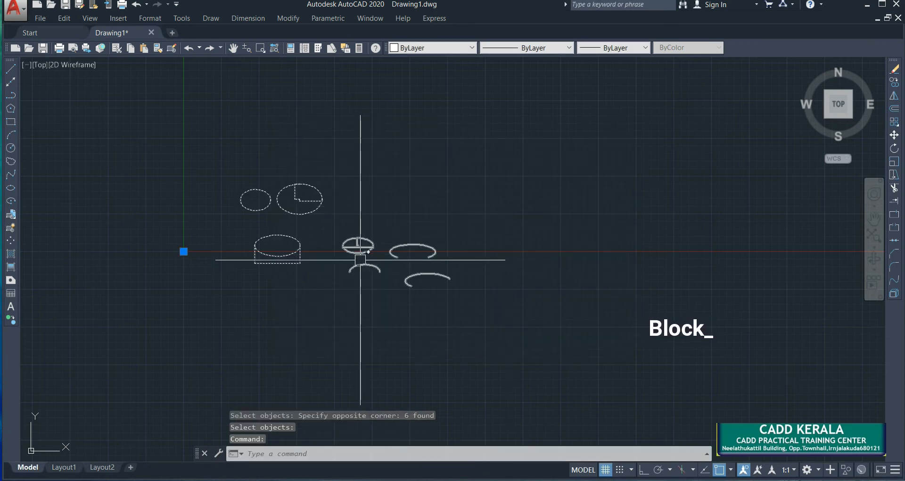
# Move the irinjalakuda block to the left and slightly down, away from the cadd kerala block, and clear the selection.
pyautogui.write('m')
pyautogui.press('Return')
pyautogui.click(317, 257)
pyautogui.click(256, 273)
pyautogui.press('Escape')
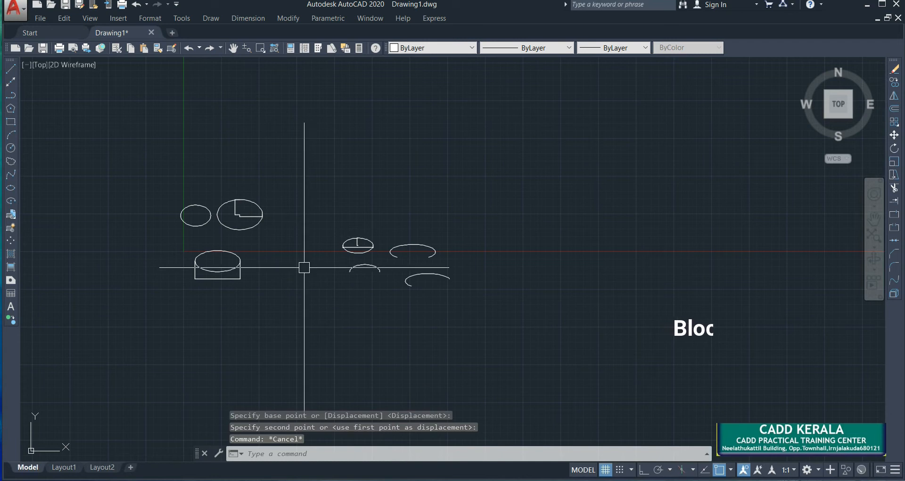
pyautogui.press('Escape')
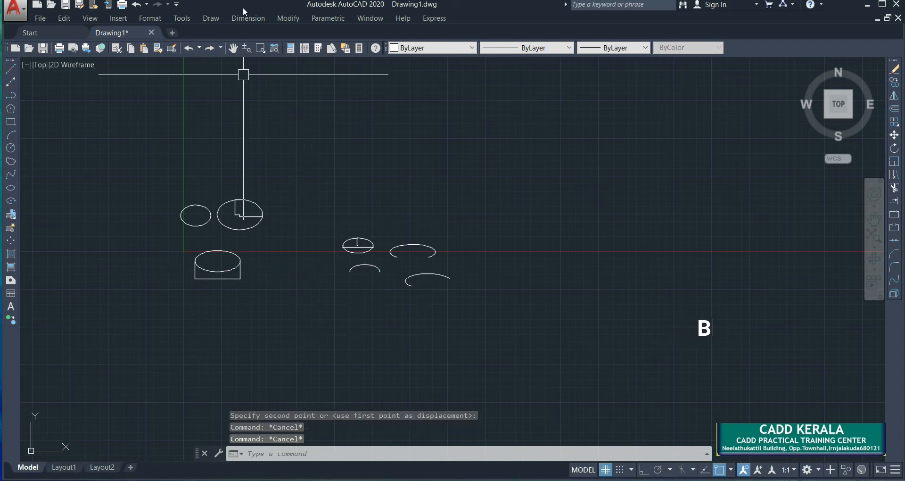
# Configure a new empty table with 5 columns, 5 data rows and a column width of 25.
pyautogui.click(216, 17)
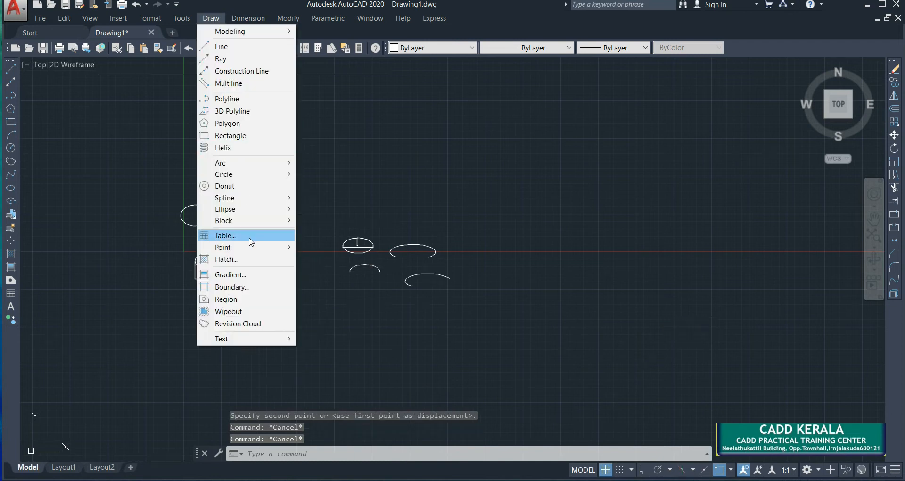
pyautogui.moveTo(244, 228)
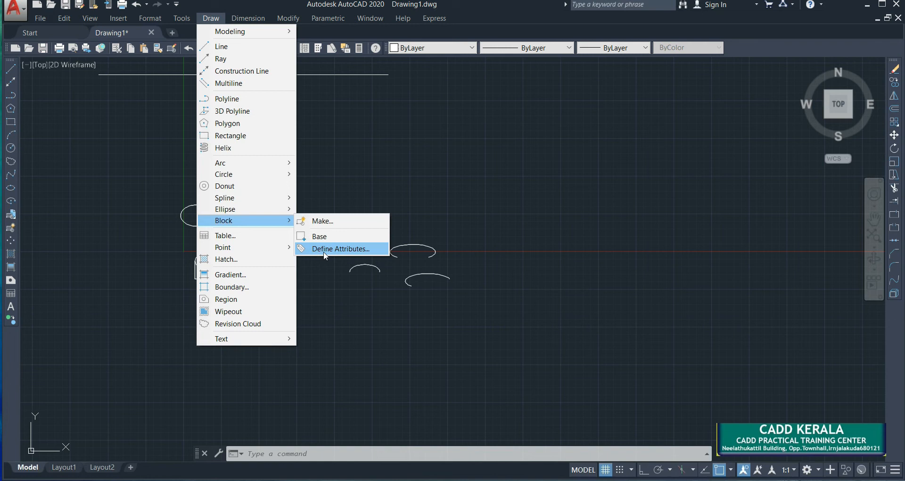
pyautogui.click(253, 240)
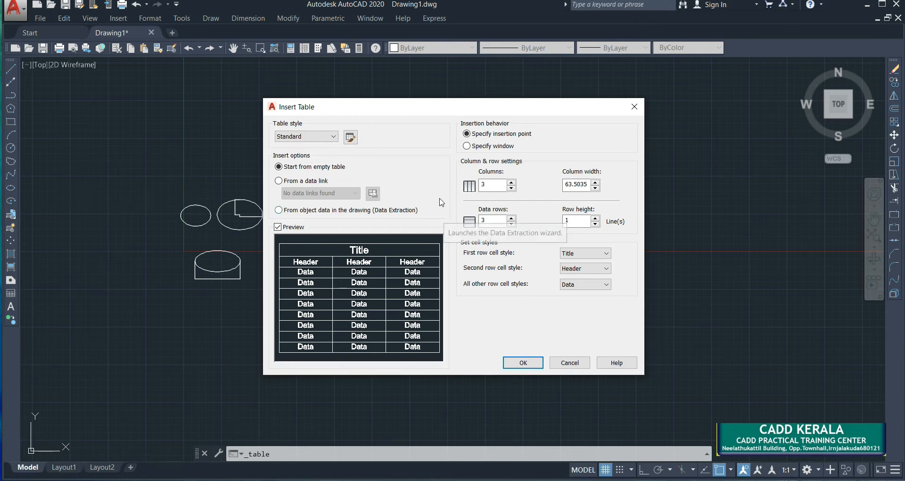
pyautogui.doubleClick(496, 184)
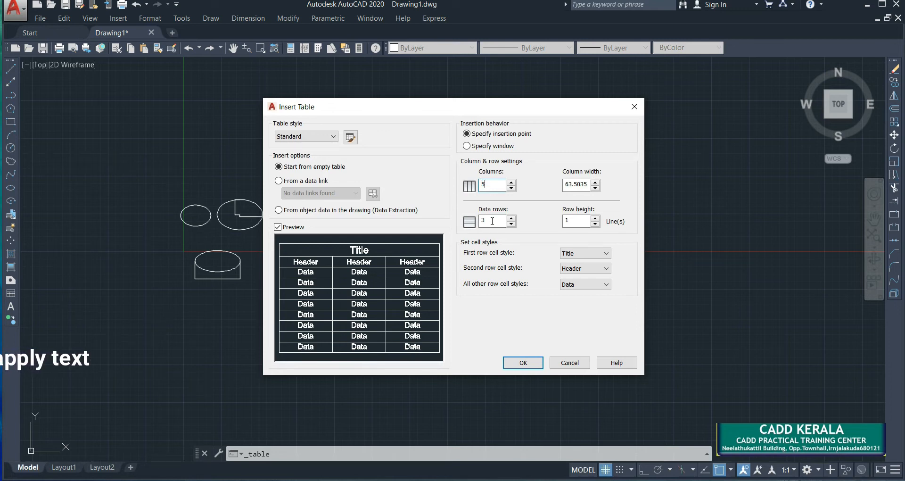
pyautogui.write('5')
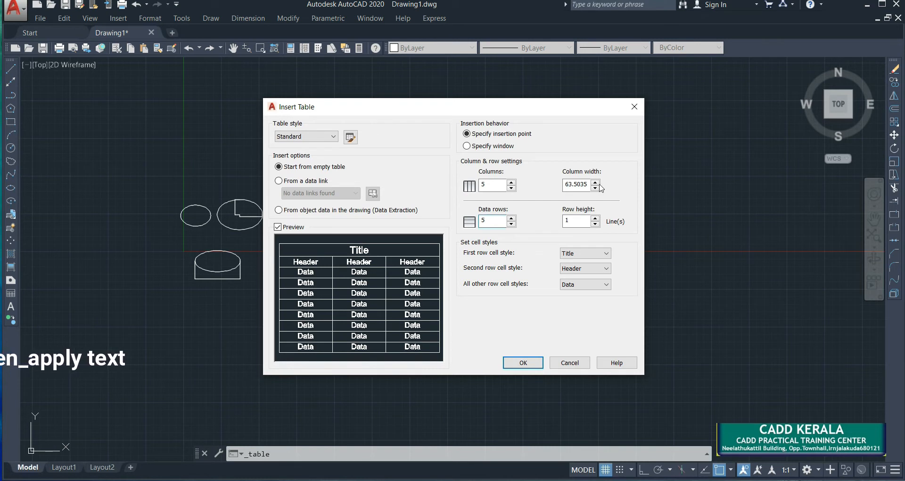
pyautogui.doubleClick(570, 184)
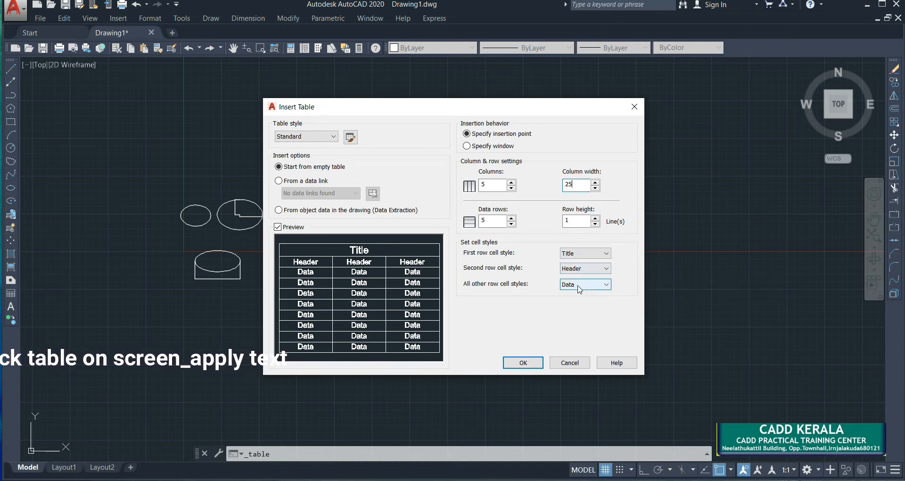
# Place the configured table in the empty area beyond the elliptical arcs, leave its cells empty and finish cell editing.
pyautogui.click(523, 361)
pyautogui.scroll(5, 497, 257)
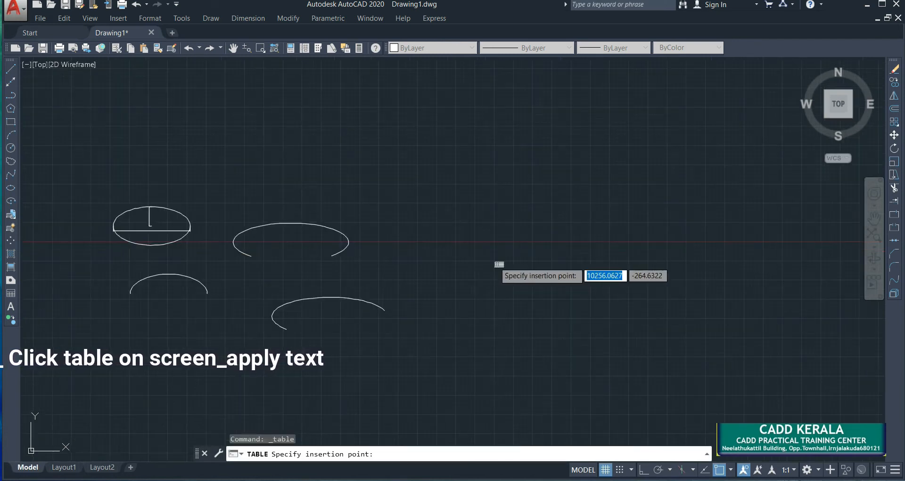
pyautogui.scroll(4, 478, 263)
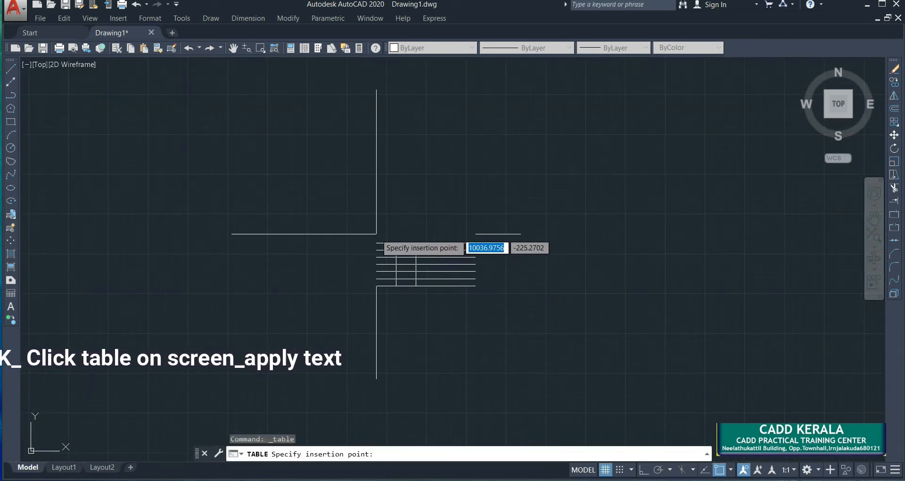
pyautogui.click(376, 234)
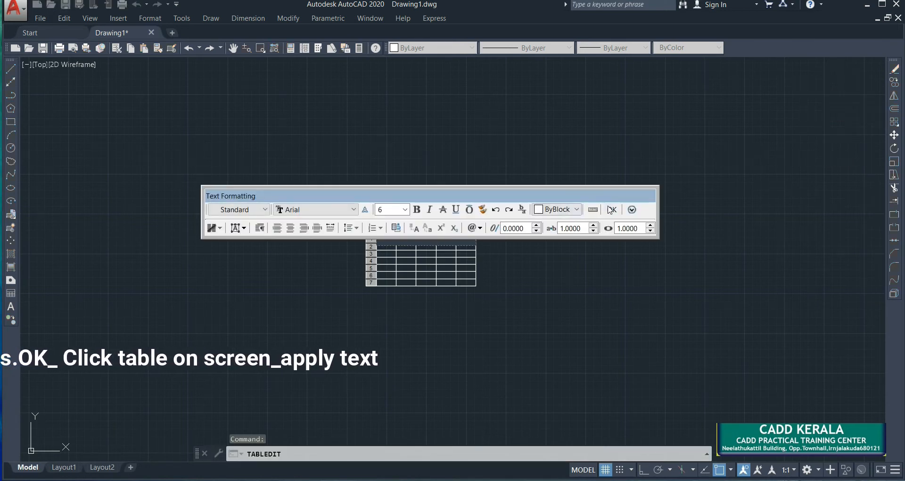
pyautogui.click(611, 209)
pyautogui.scroll(2, 420, 262)
pyautogui.moveTo(533, 285); pyautogui.dragTo(422, 282, button='middle')
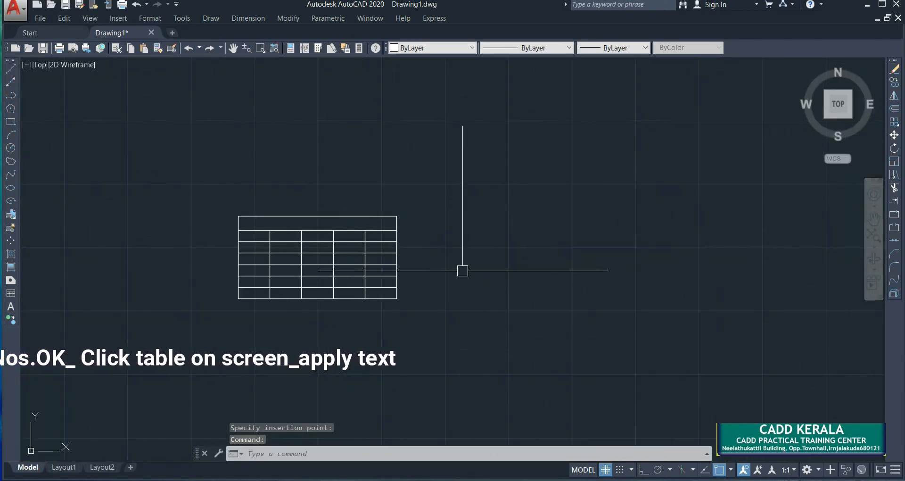
pyautogui.press('Escape')
pyautogui.scroll(2, 338, 281)
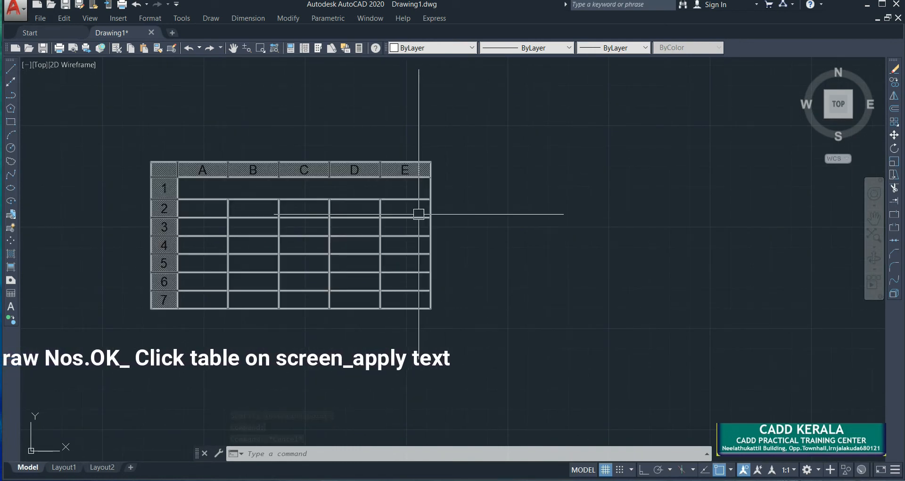
# Select the table, stretch its width and height uniformly to a larger size from the lower-right corner, and clear the selection.
pyautogui.scroll(-4, 415, 247)
pyautogui.click(400, 275)
pyautogui.click(414, 279)
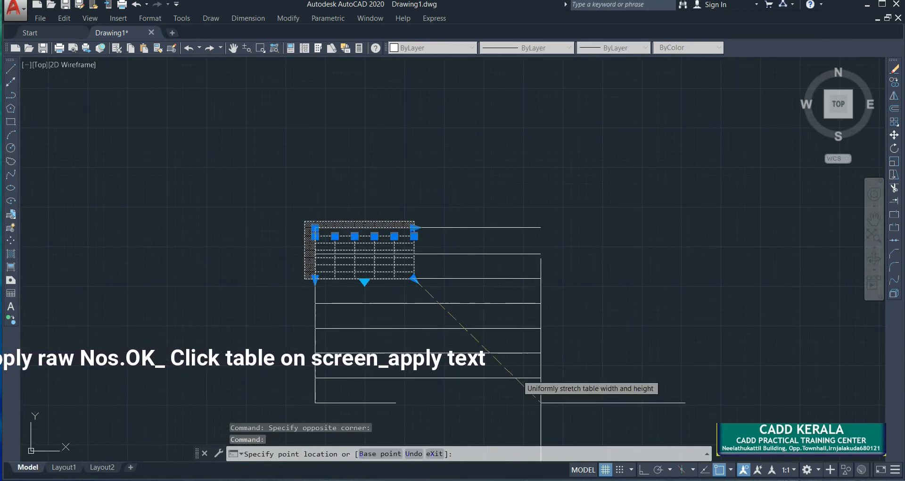
pyautogui.press('Escape')
pyautogui.scroll(-8, 409, 247)
pyautogui.scroll(6, 408, 250)
pyautogui.scroll(4, 409, 253)
pyautogui.press('Escape')
# Shrink the table uniformly from its lower-right corner, enlarge it again from the same corner, and clear the selection.
pyautogui.click(453, 285)
pyautogui.click(443, 309)
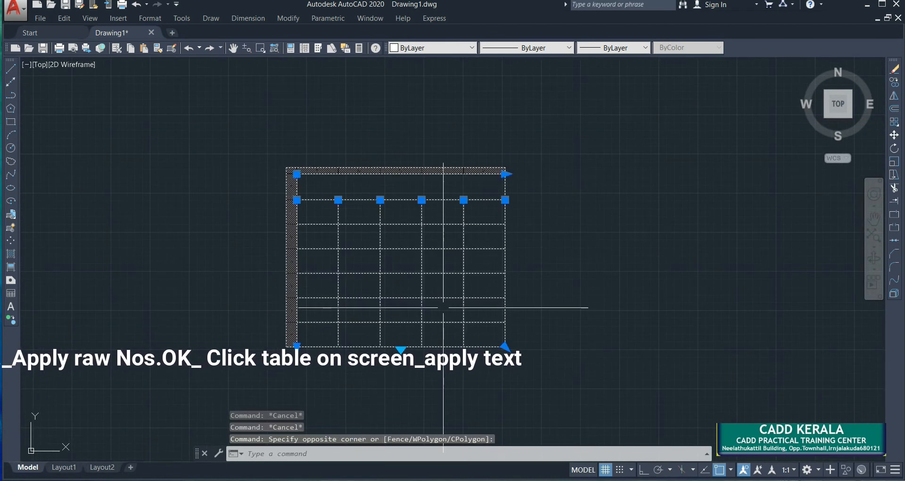
pyautogui.click(504, 348)
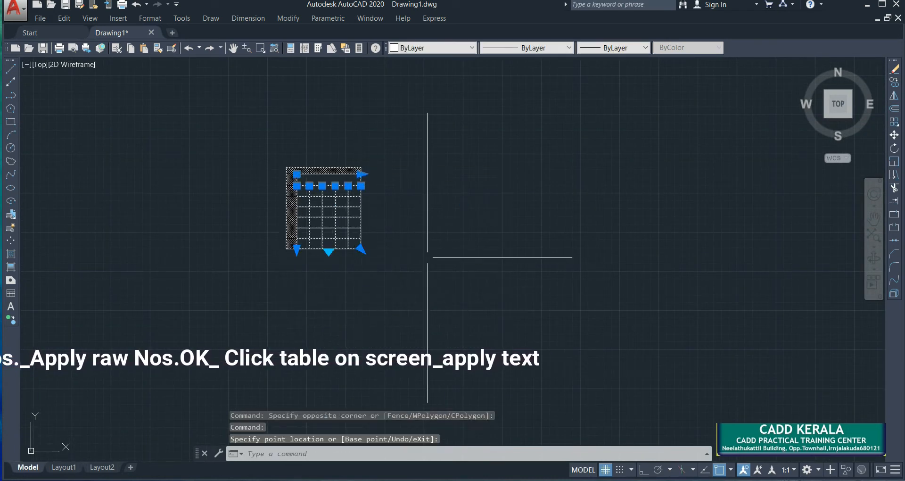
pyautogui.click(363, 246)
pyautogui.click(362, 248)
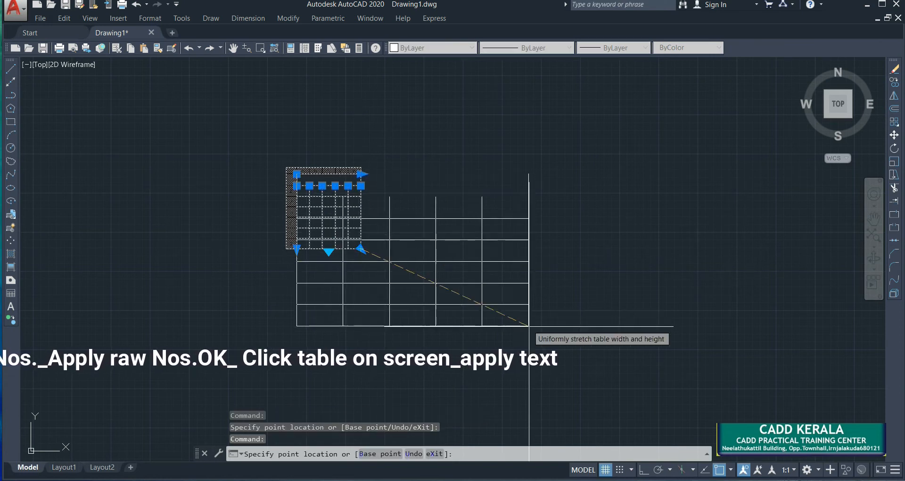
pyautogui.click(510, 388)
pyautogui.press('Escape')
pyautogui.moveTo(421, 219); pyautogui.dragTo(399, 206, button='middle')
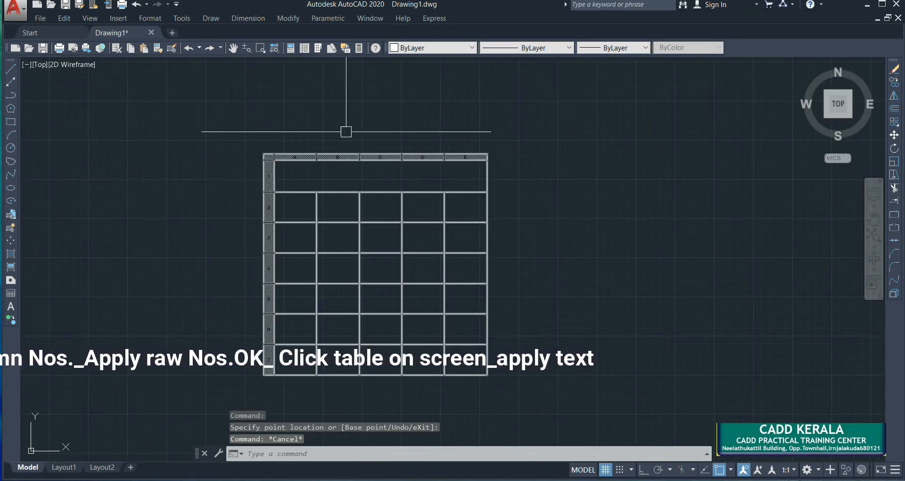
# Erase the stretched five-column table from the drawing.
pyautogui.scroll(-2, 346, 247)
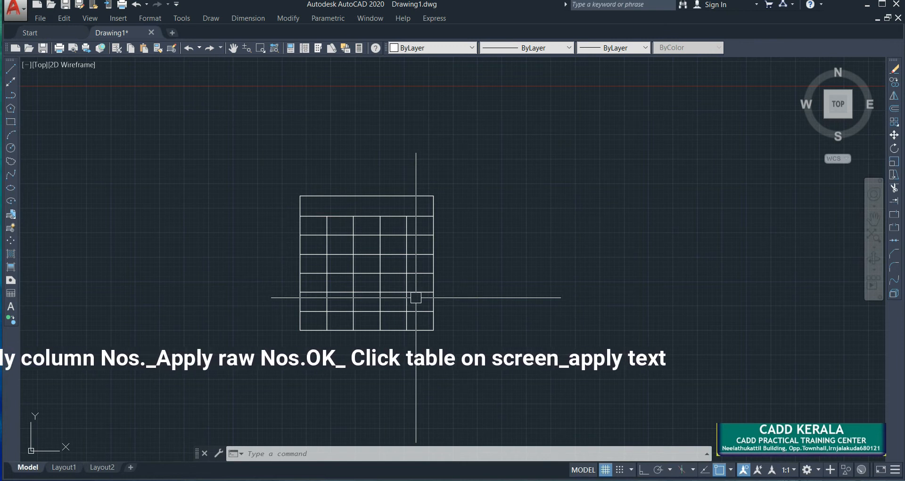
pyautogui.click(497, 350)
pyautogui.click(349, 186)
pyautogui.press('Delete')
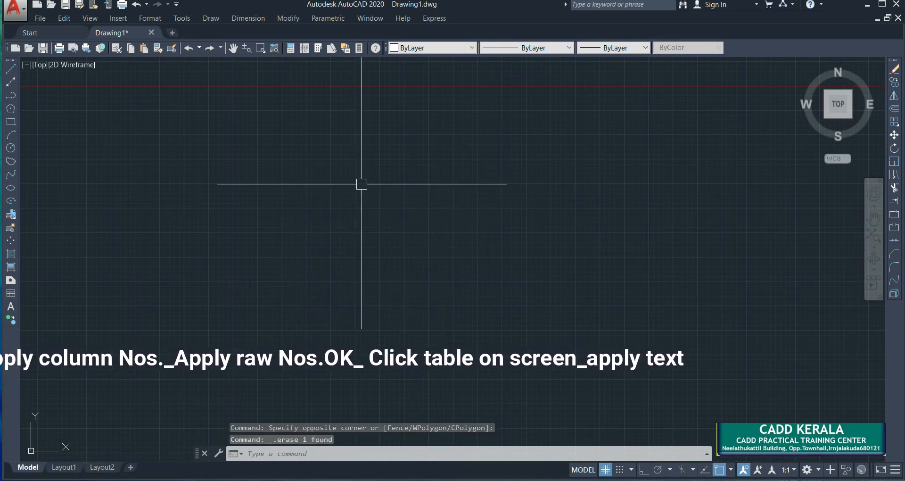
# Configure another empty table with 10 columns and a column width of 20.
pyautogui.click(210, 19)
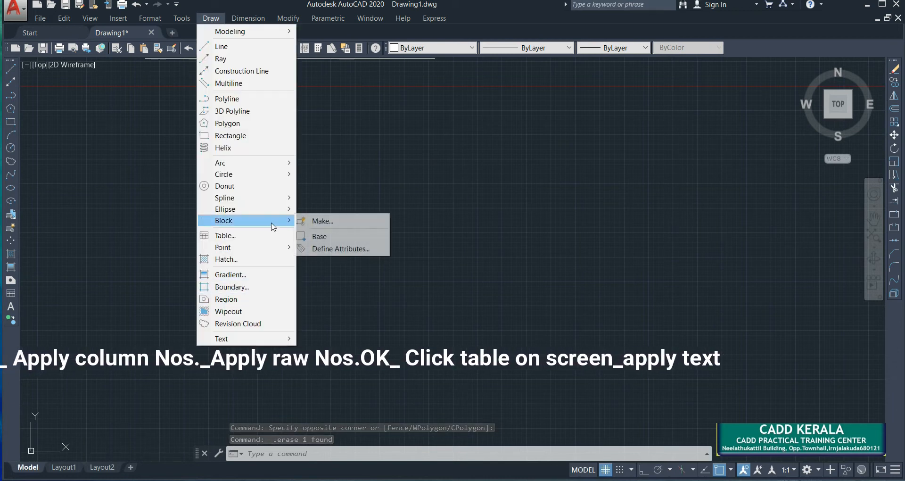
pyautogui.moveTo(187, 18)
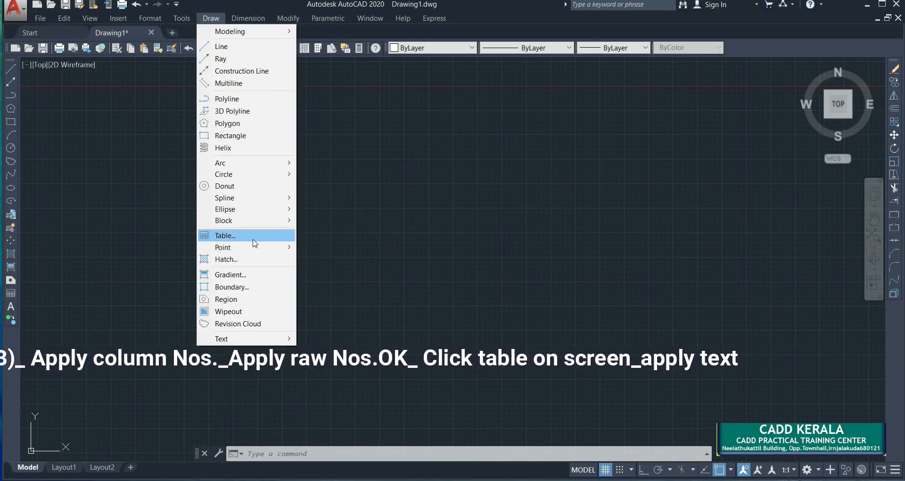
pyautogui.click(254, 236)
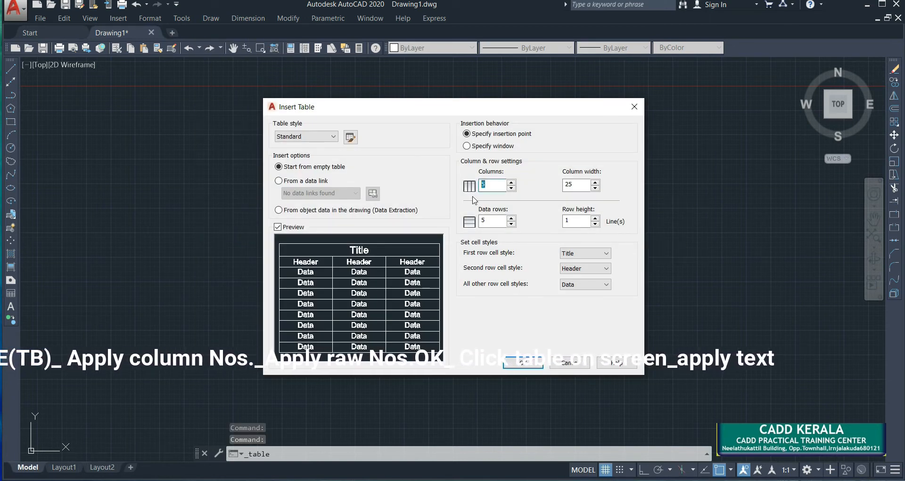
pyautogui.write('10')
pyautogui.press('Tab')
pyautogui.write('20')
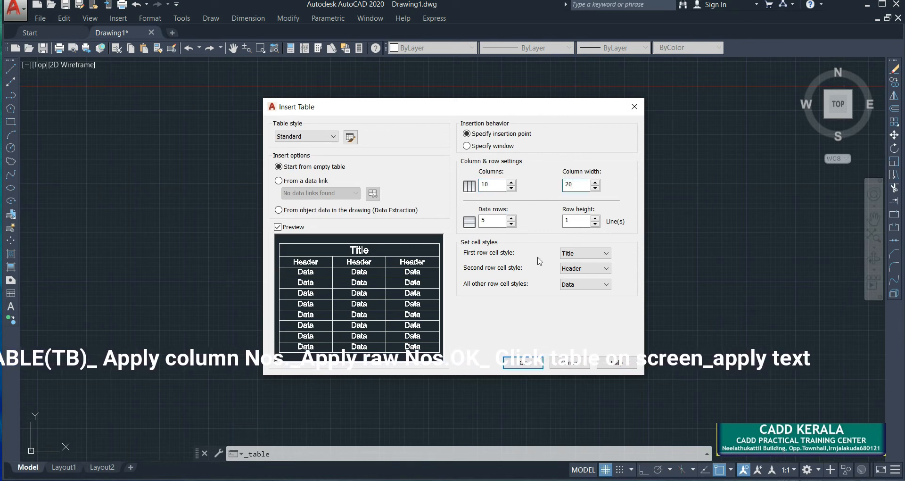
# Place the ten-column table in the empty drawing area, leave its cells empty and clear the selection.
pyautogui.click(522, 362)
pyautogui.click(330, 224)
pyautogui.click(560, 204)
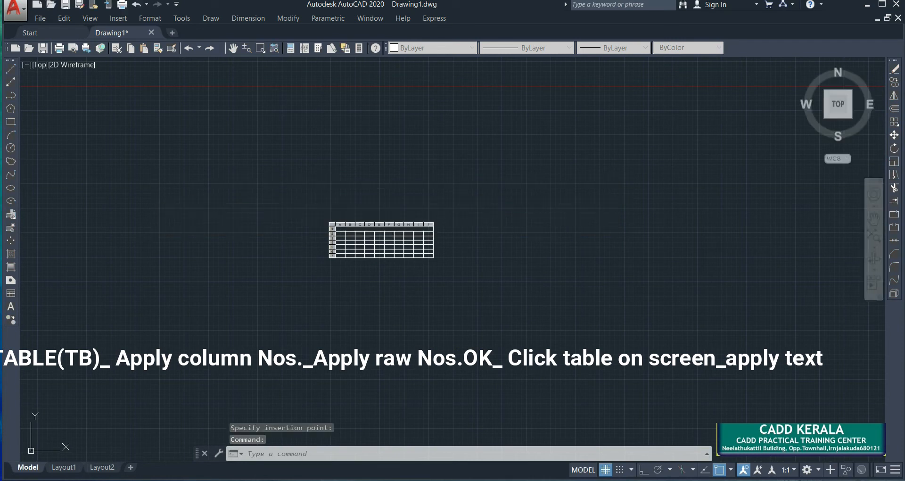
pyautogui.scroll(4, 380, 255)
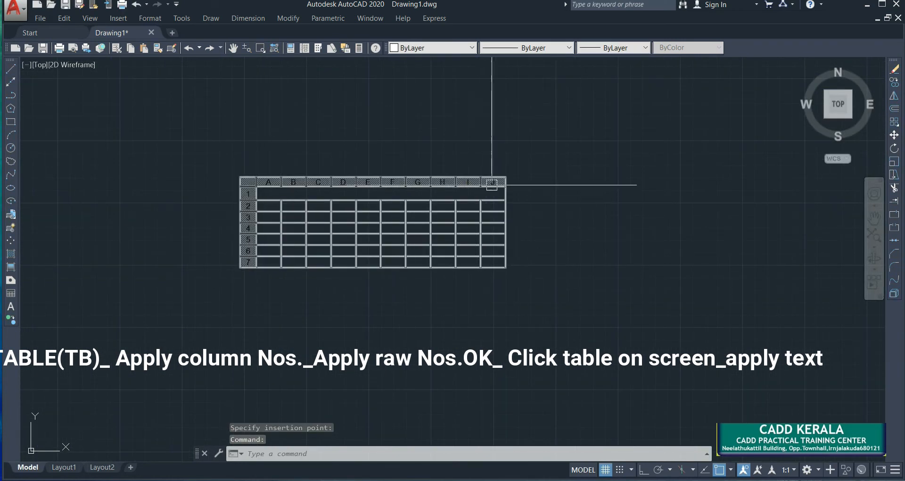
pyautogui.press('Escape')
pyautogui.moveTo(410, 303); pyautogui.dragTo(246, 238, button='middle')
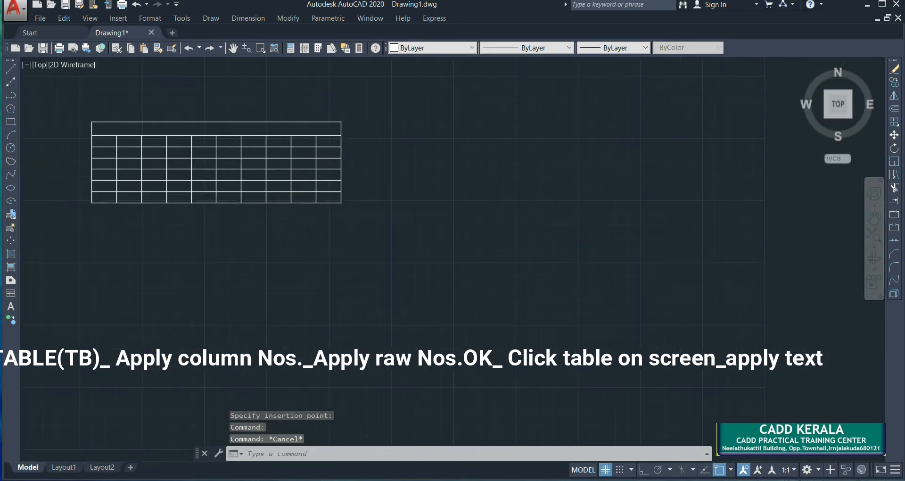
pyautogui.click(242, 166)
pyautogui.press('Escape')
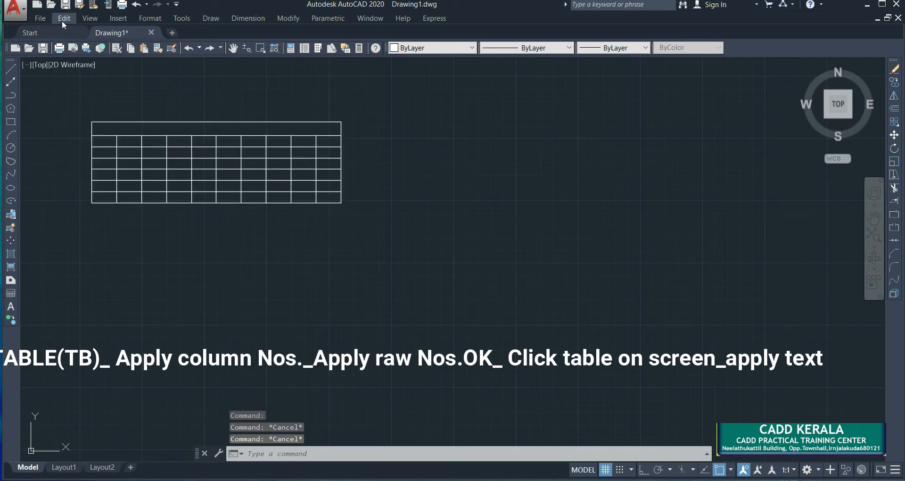
# Create a new table style named cadd table, starting from the Standard style, and open its settings.
pyautogui.click(154, 19)
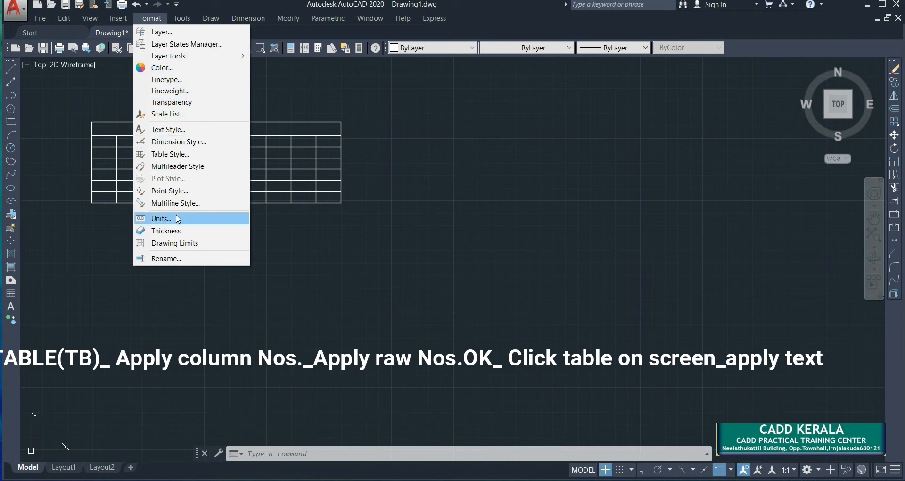
pyautogui.click(165, 154)
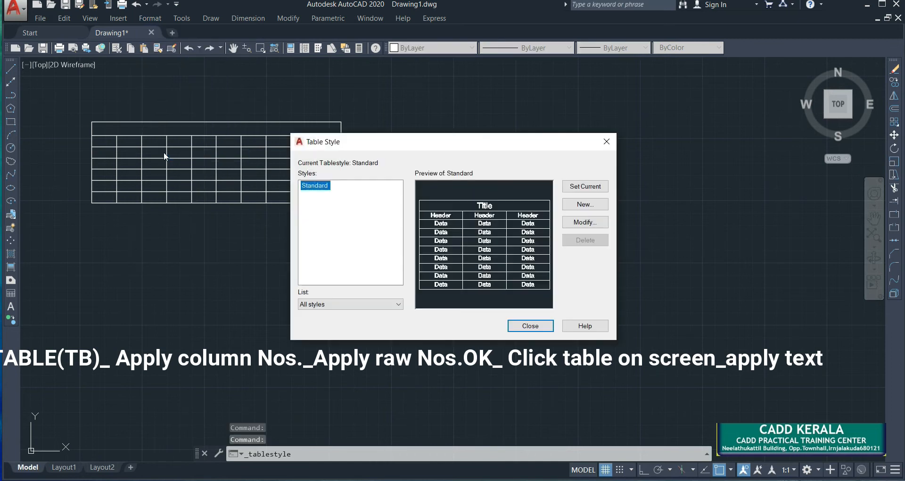
pyautogui.click(584, 204)
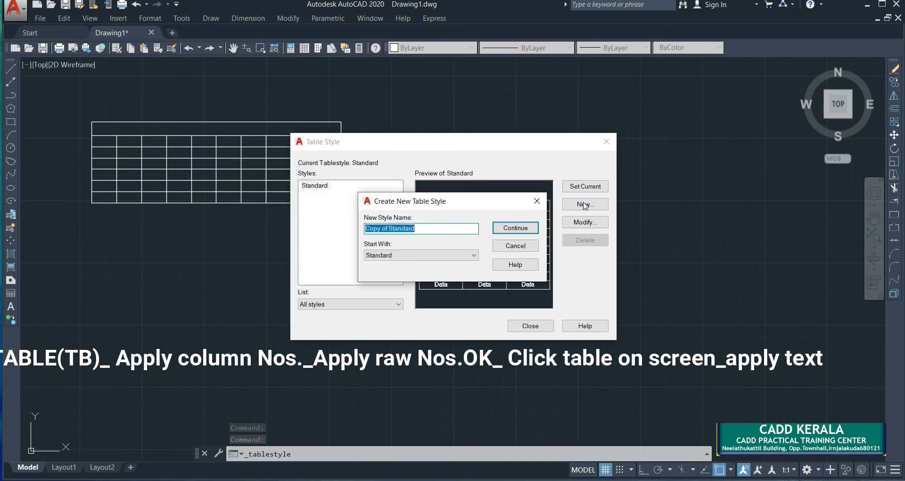
pyautogui.write('cadd table')
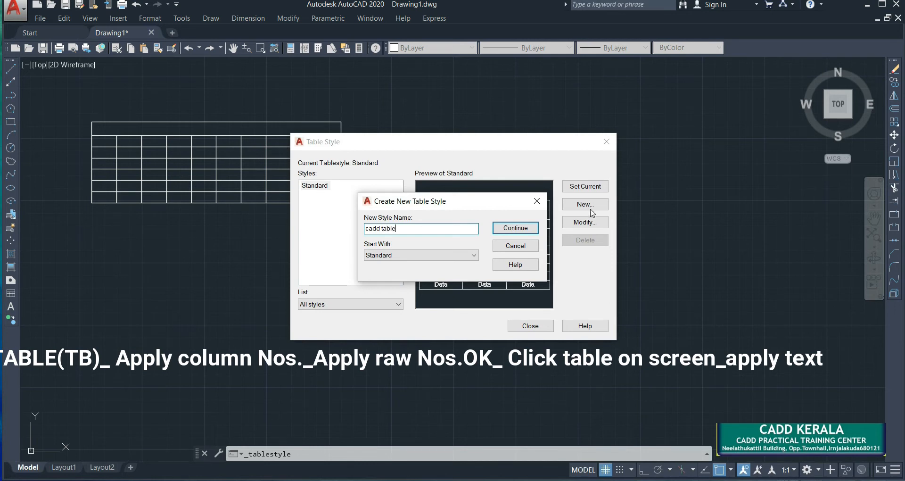
pyautogui.click(500, 233)
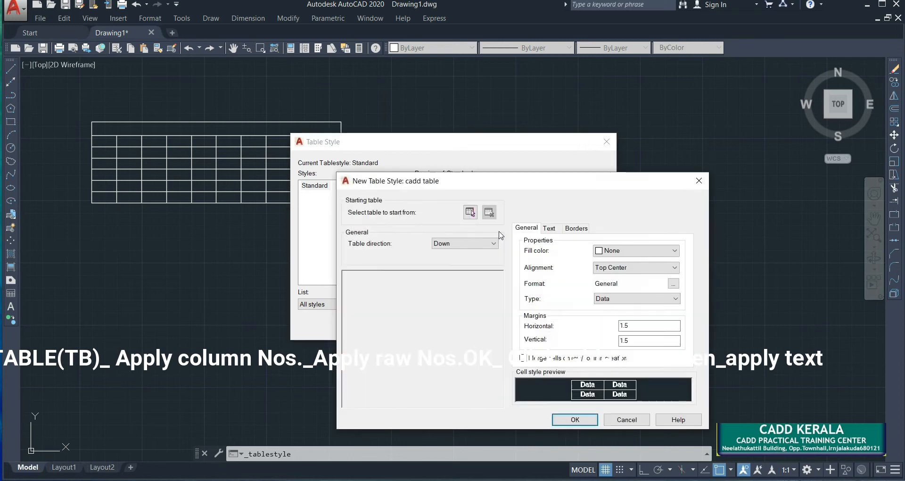
# Look through the general, text and border settings of the Data cell style.
pyautogui.moveTo(479, 184); pyautogui.dragTo(539, 116)
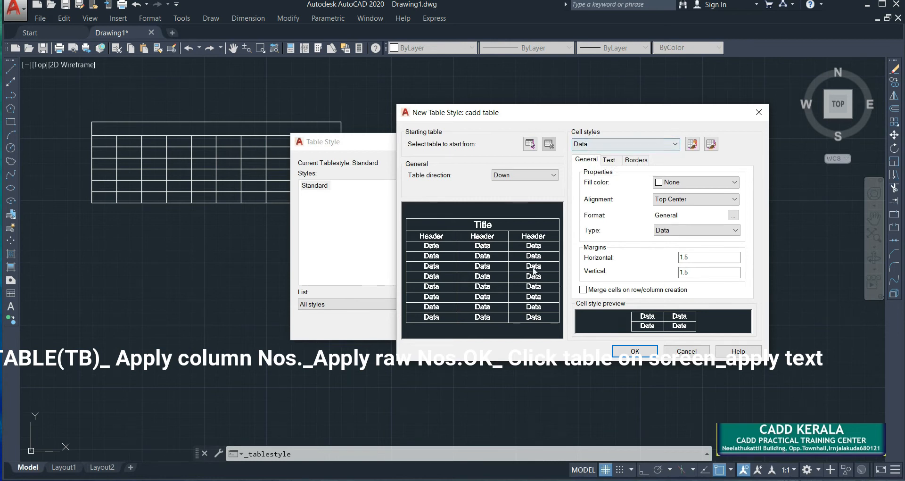
pyautogui.click(593, 144)
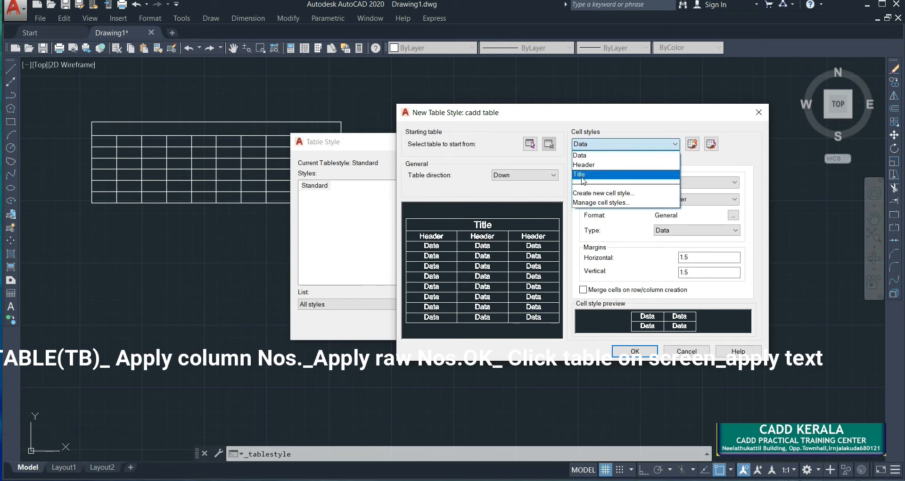
pyautogui.click(584, 155)
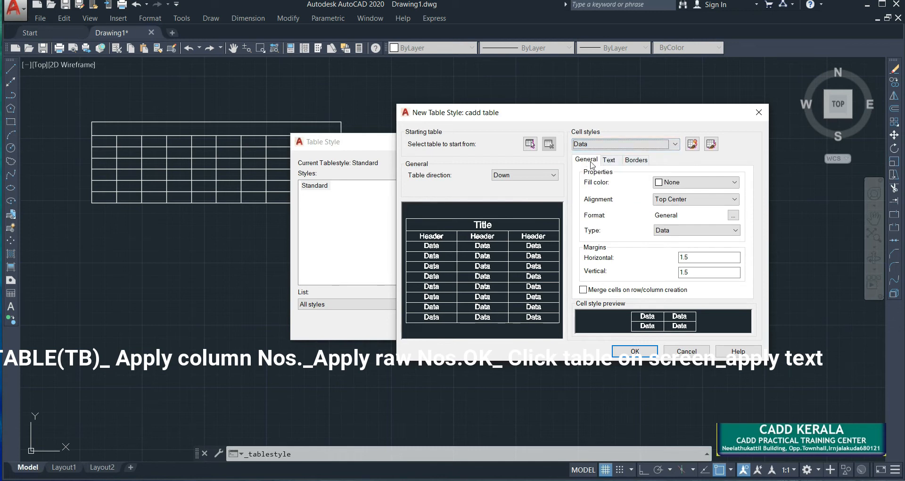
pyautogui.click(609, 160)
pyautogui.click(634, 160)
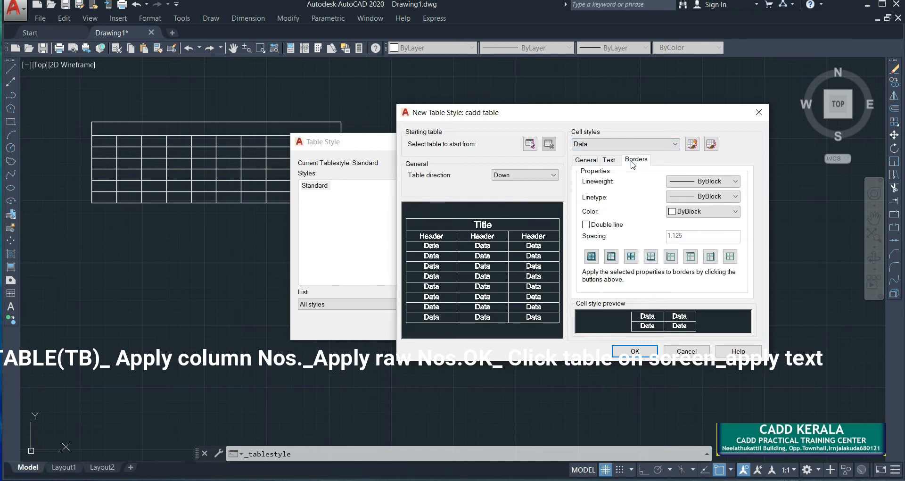
pyautogui.click(592, 161)
pyautogui.click(609, 161)
pyautogui.click(635, 160)
pyautogui.click(593, 161)
pyautogui.click(613, 162)
pyautogui.click(633, 160)
pyautogui.click(588, 162)
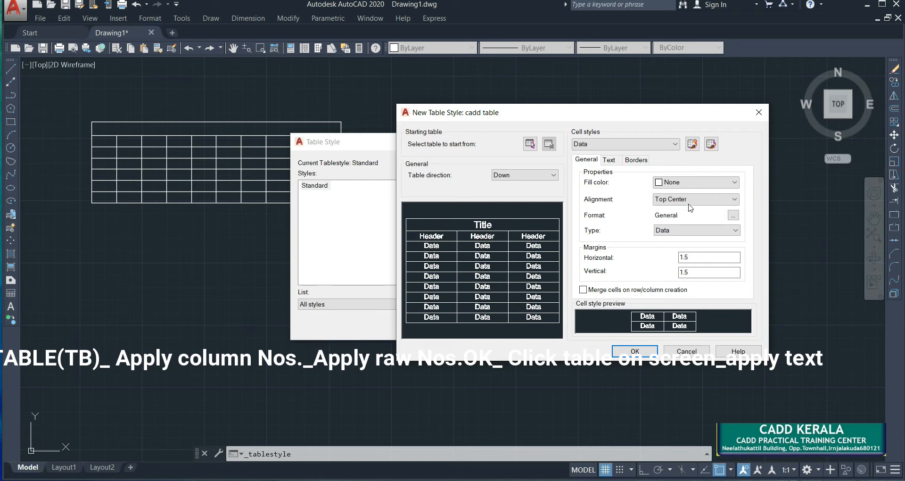
# Try a red fill color on the Data cells and reset the fill to None.
pyautogui.click(697, 183)
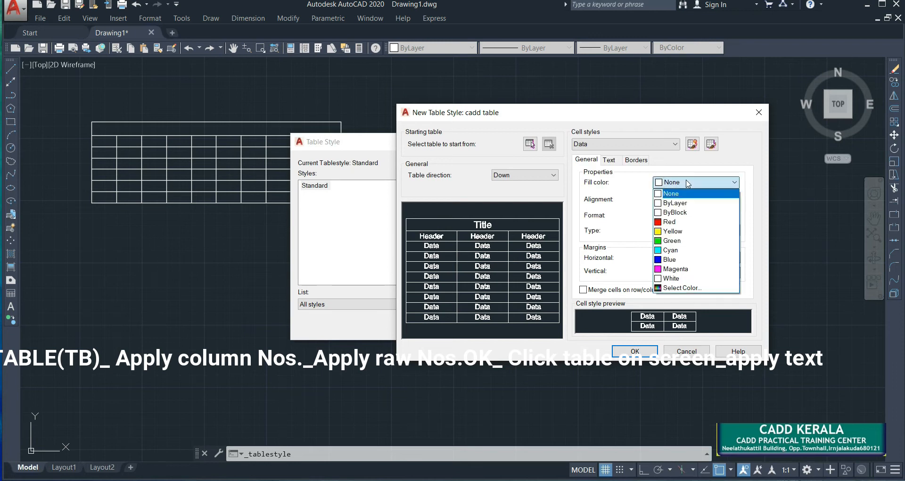
pyautogui.click(668, 223)
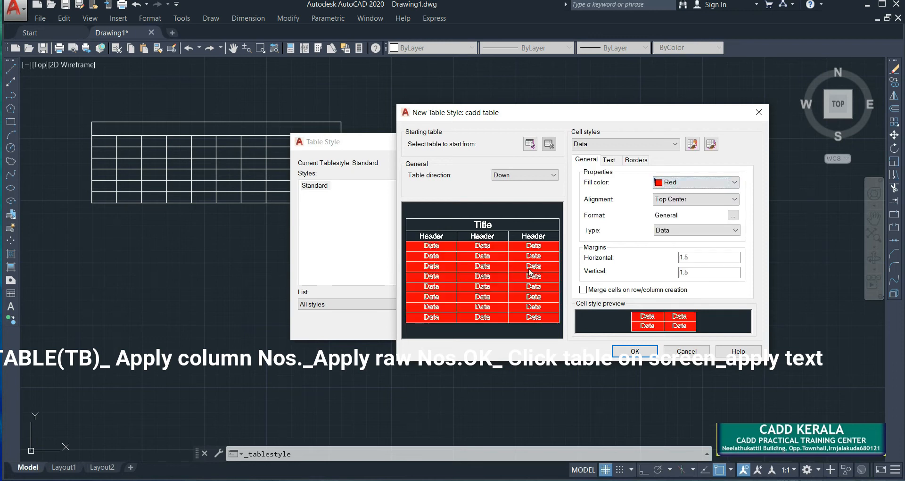
pyautogui.click(678, 182)
pyautogui.click(677, 194)
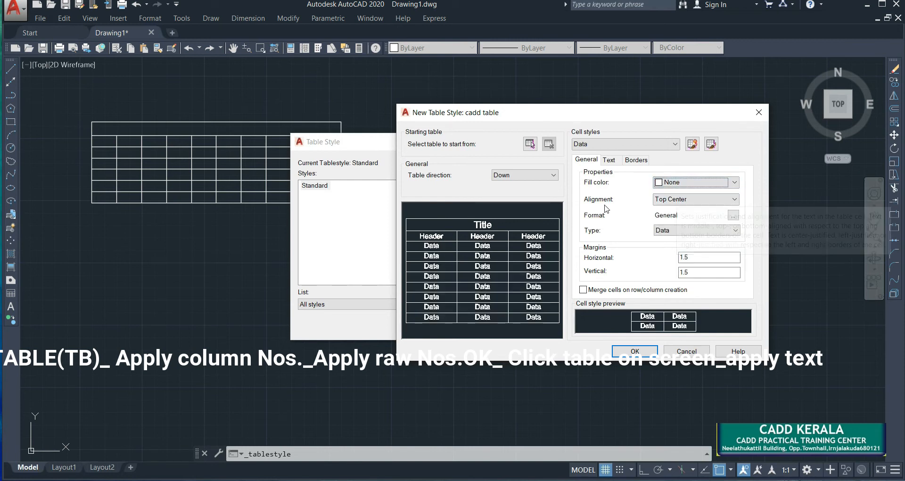
# Format the Data cells with Middle Center alignment, red text of height 5, and the border properties applied to all borders.
pyautogui.click(692, 200)
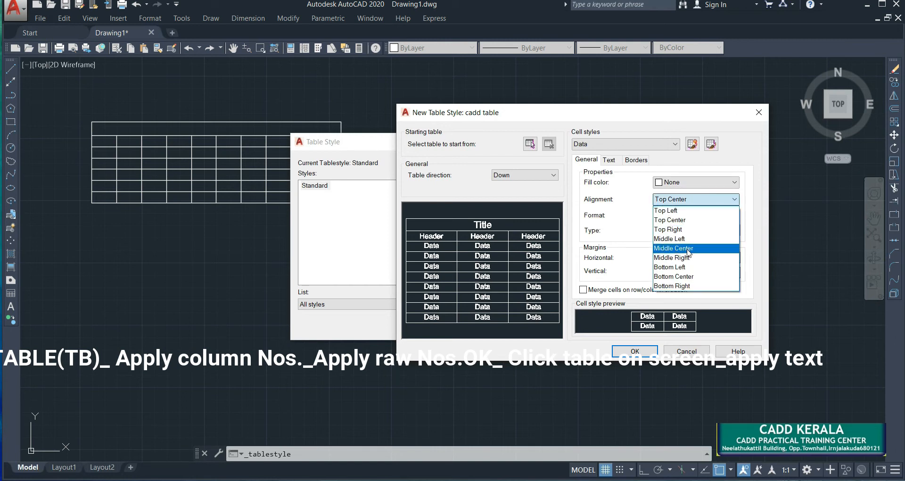
pyautogui.click(688, 248)
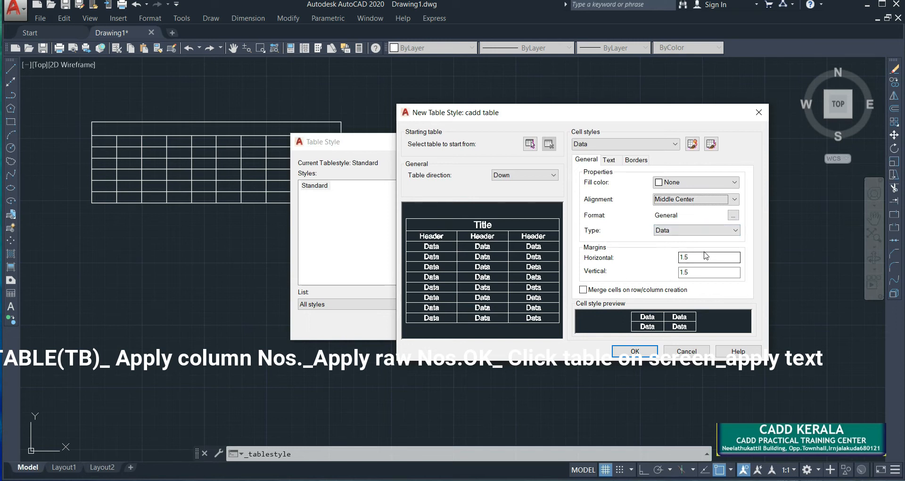
pyautogui.click(608, 159)
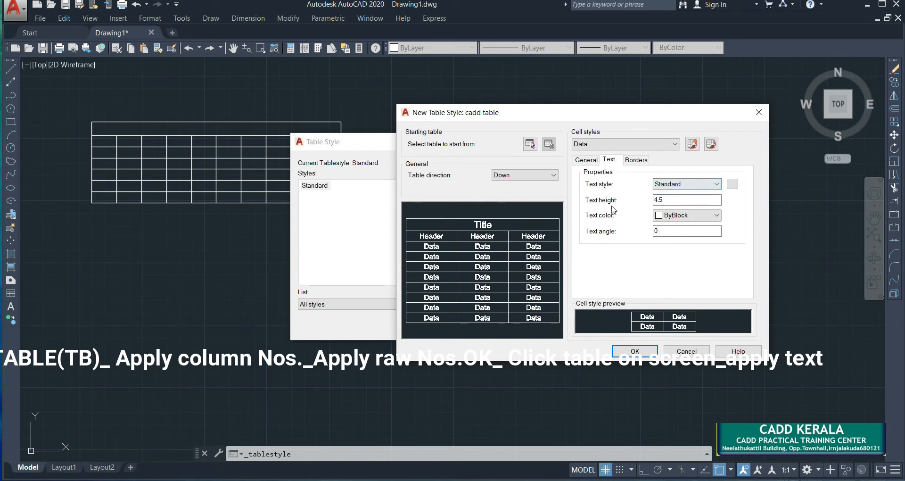
pyautogui.doubleClick(669, 200)
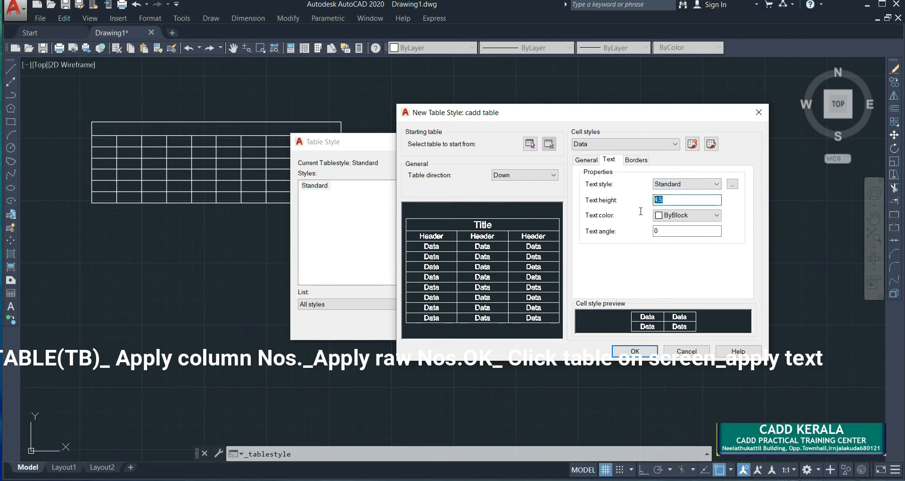
pyautogui.click(686, 216)
pyautogui.click(675, 245)
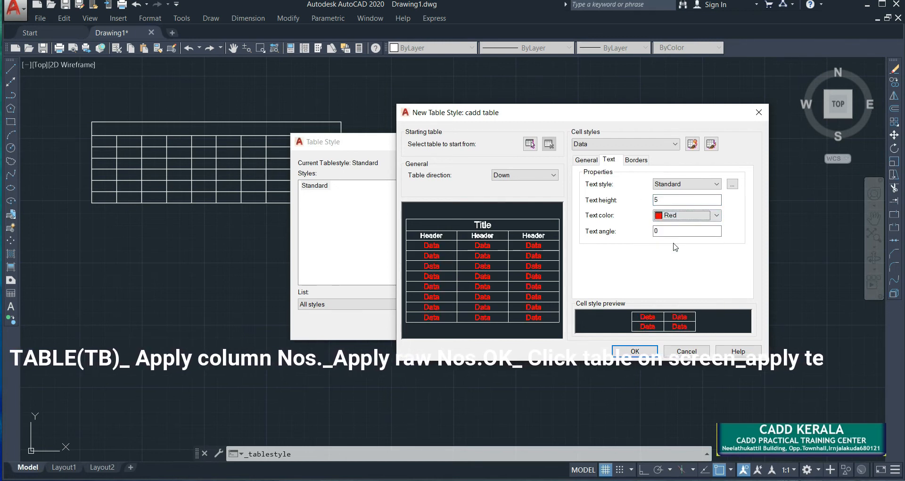
pyautogui.click(636, 159)
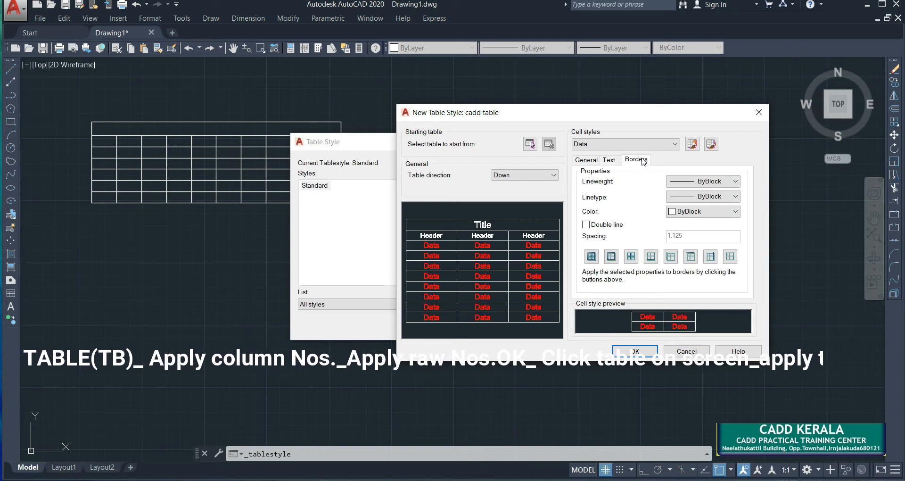
pyautogui.click(592, 255)
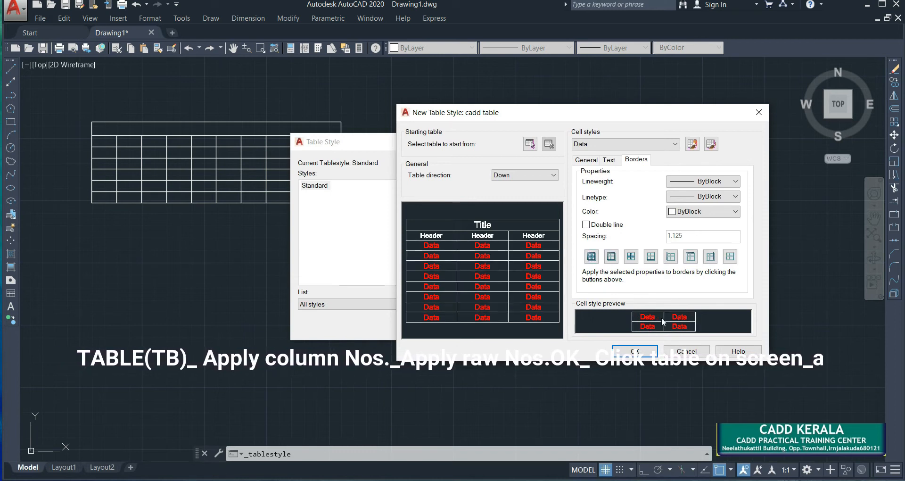
# Switch to the Header cell style and show its general properties.
pyautogui.click(591, 144)
pyautogui.click(591, 165)
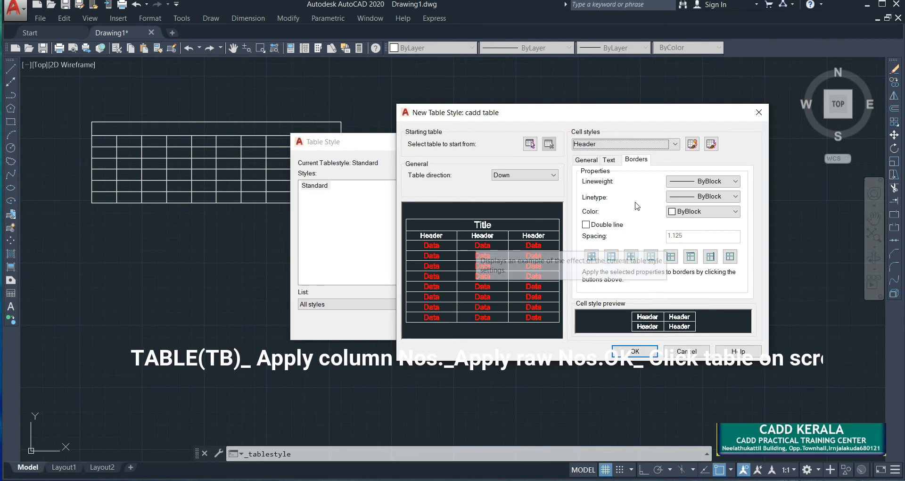
pyautogui.click(589, 160)
# Try a magenta fill color on the Header cells and reset the fill to None.
pyautogui.click(662, 182)
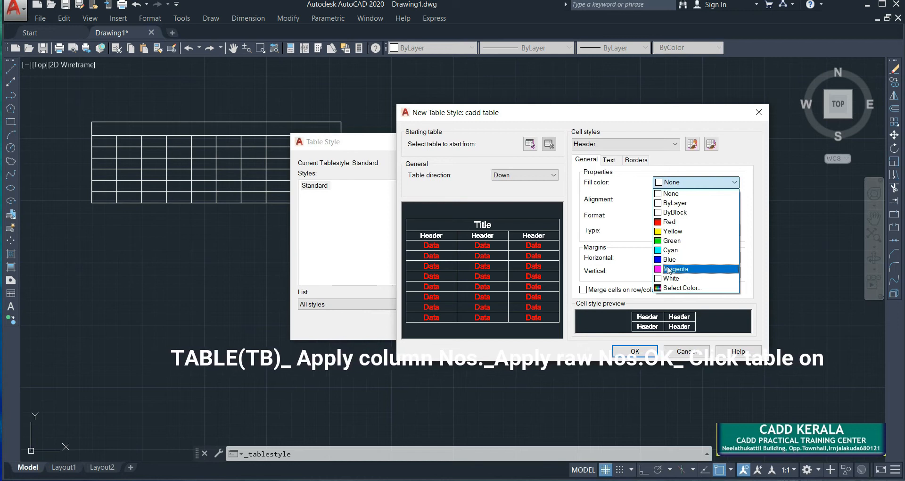
pyautogui.click(667, 269)
pyautogui.click(669, 185)
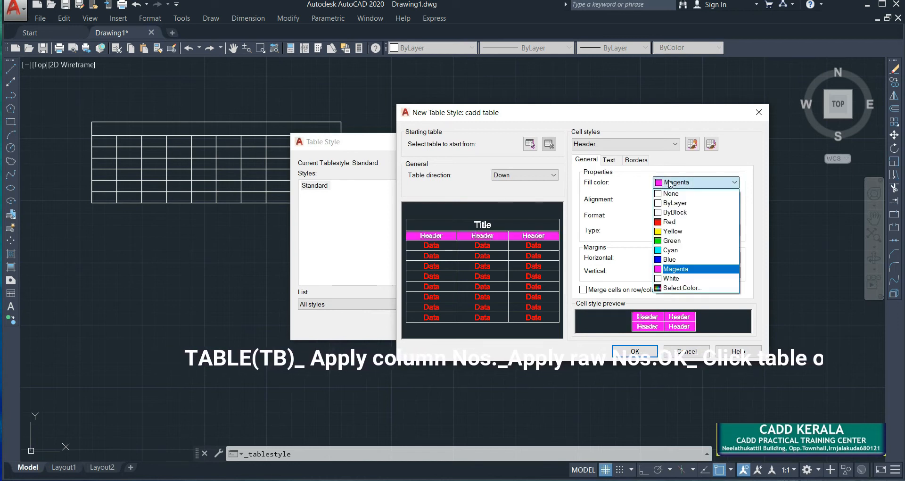
pyautogui.click(673, 192)
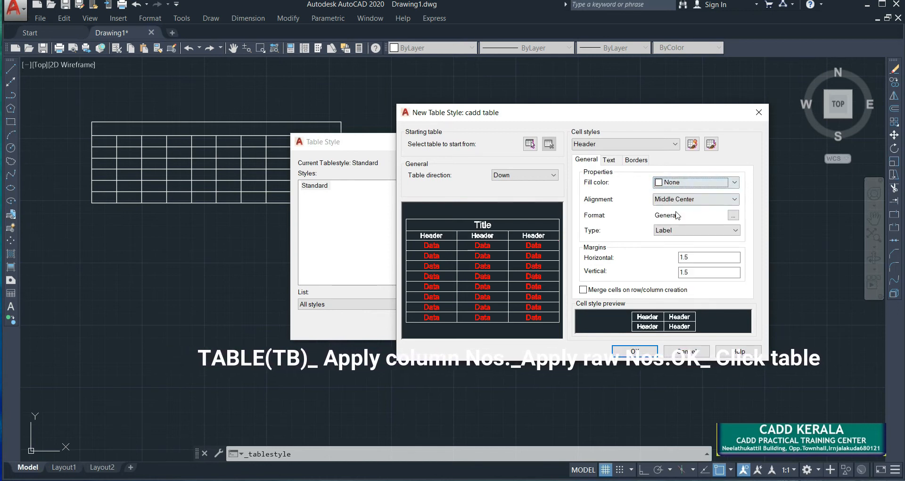
# Examine the Header cells' type options and the available cell format data types without choosing one.
pyautogui.click(681, 231)
pyautogui.click(680, 230)
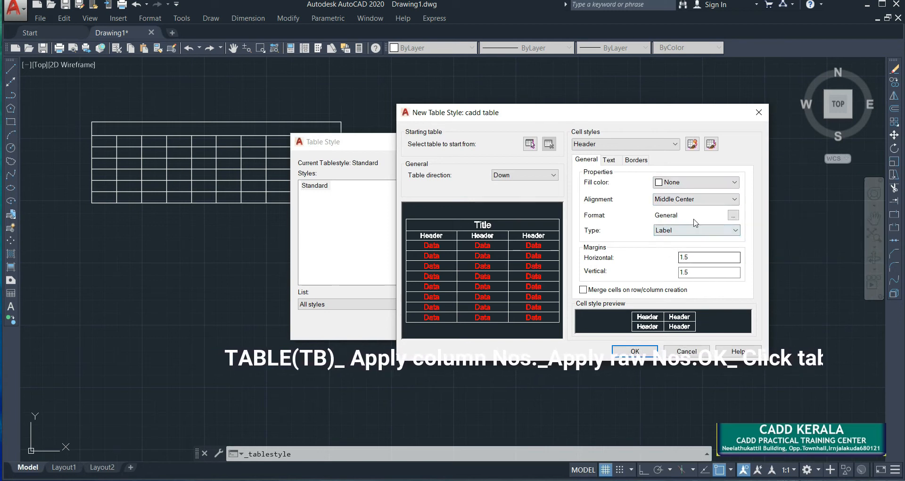
pyautogui.click(732, 215)
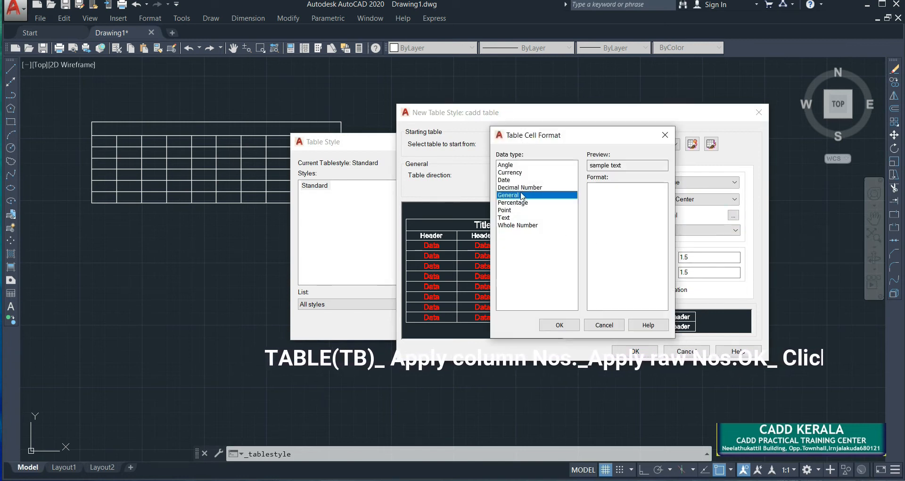
pyautogui.click(665, 136)
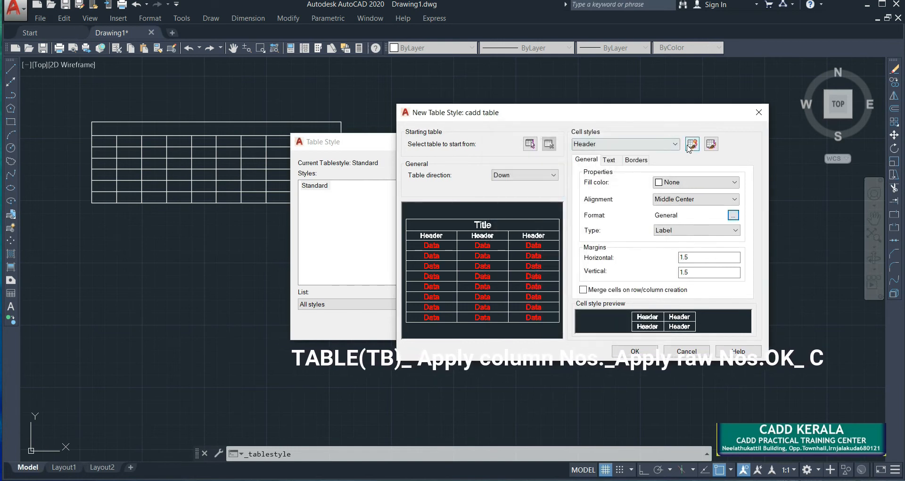
# Set the Header text height to 10 and its color to magenta, and check the border and general properties.
pyautogui.click(609, 159)
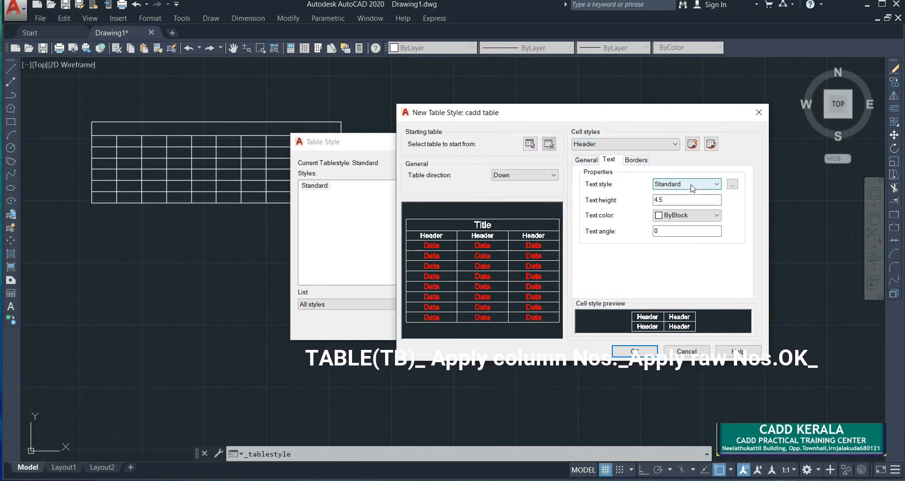
pyautogui.doubleClick(679, 199)
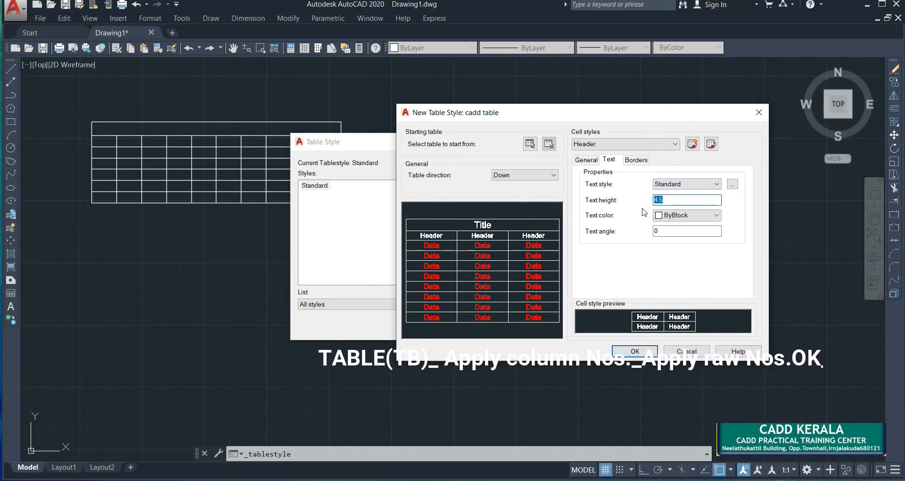
pyautogui.write('10')
pyautogui.click(701, 217)
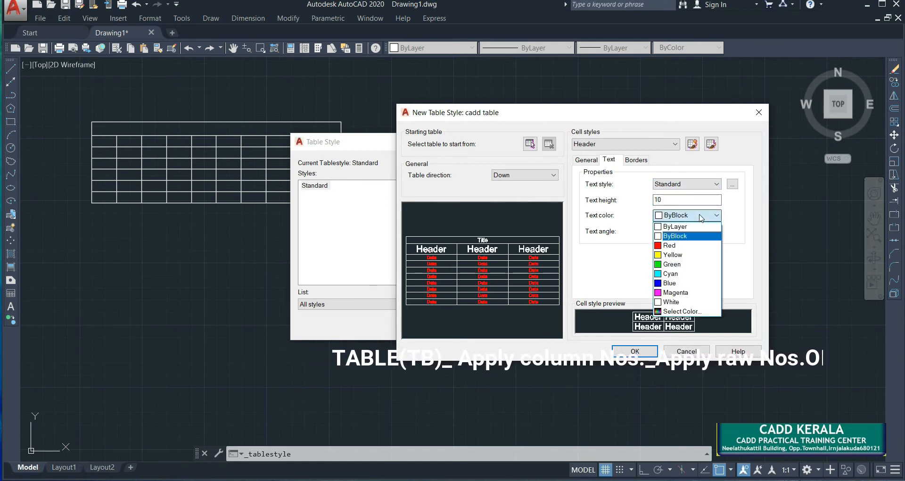
pyautogui.click(686, 293)
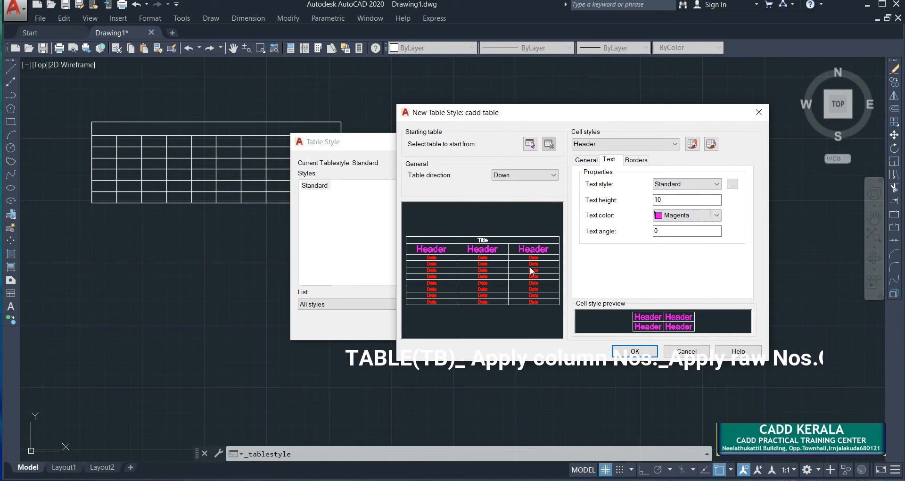
pyautogui.click(633, 160)
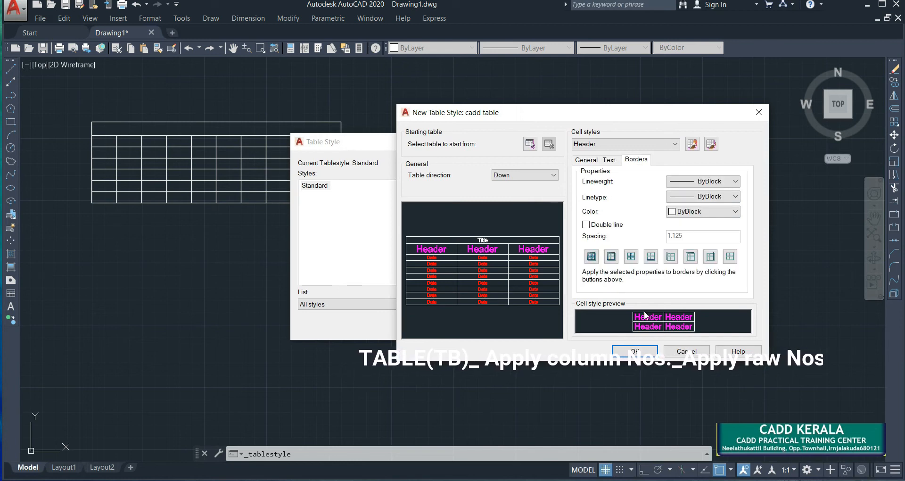
pyautogui.click(587, 160)
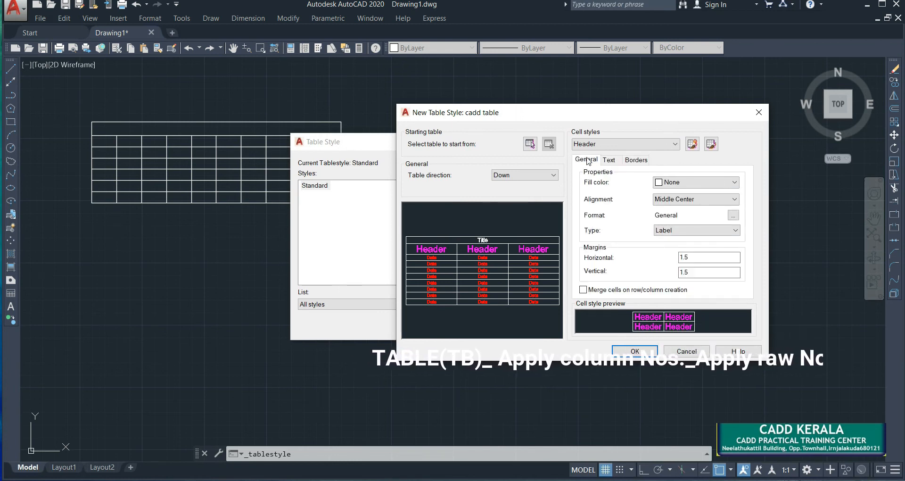
# Set the Title cell style's text height to 15 and its text color to green.
pyautogui.click(607, 144)
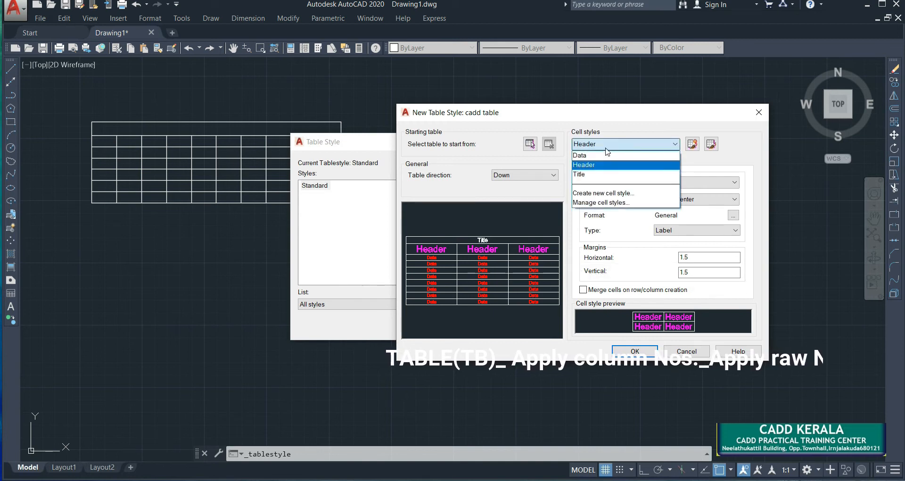
pyautogui.click(601, 175)
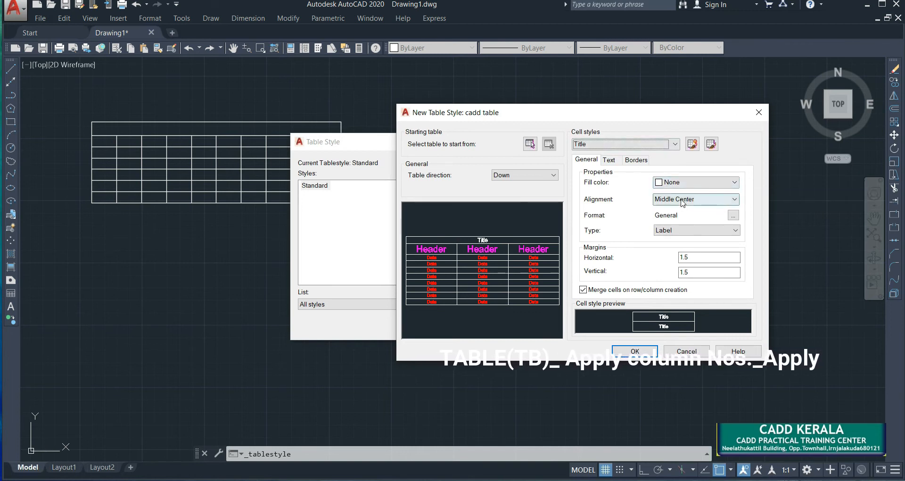
pyautogui.click(608, 159)
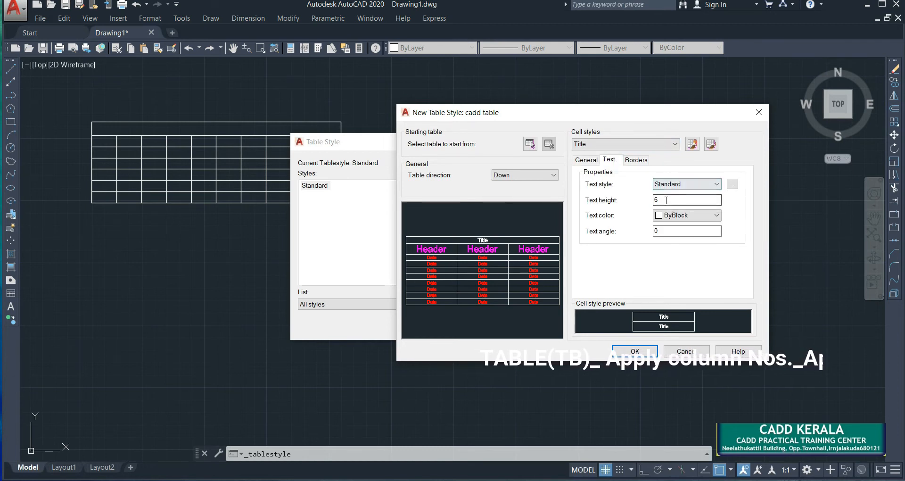
pyautogui.click(700, 216)
pyautogui.click(683, 262)
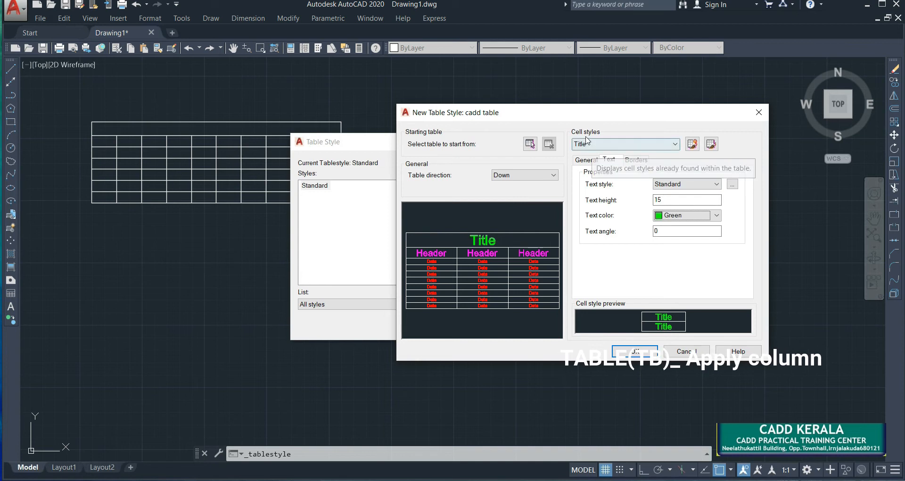
# Save the settings of the new table style and select cadd table among the available styles.
pyautogui.click(675, 144)
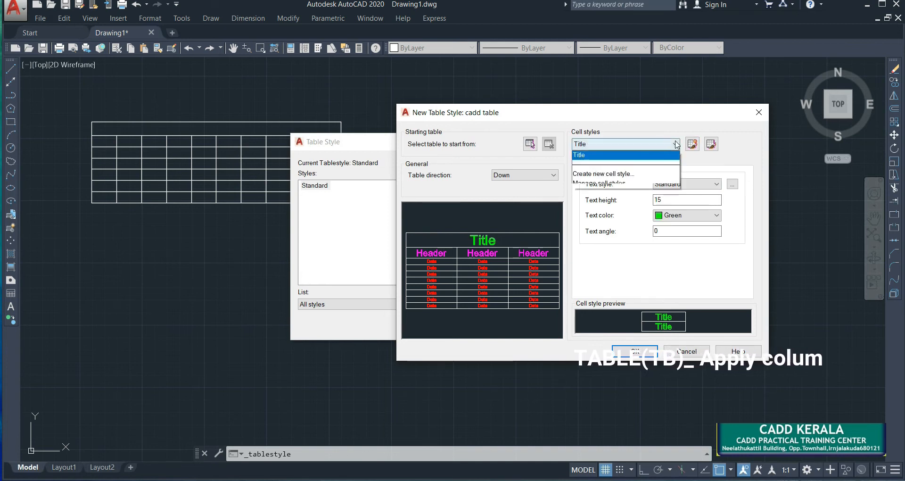
pyautogui.click(676, 143)
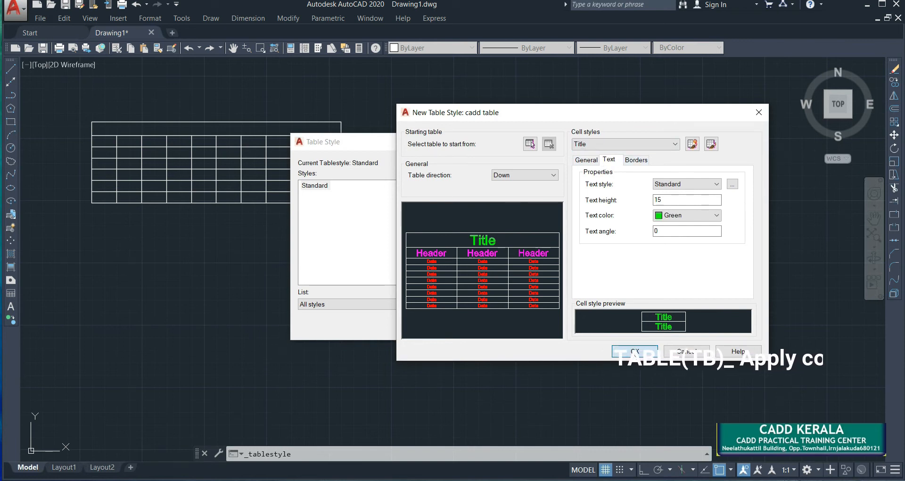
pyautogui.click(632, 351)
pyautogui.click(319, 188)
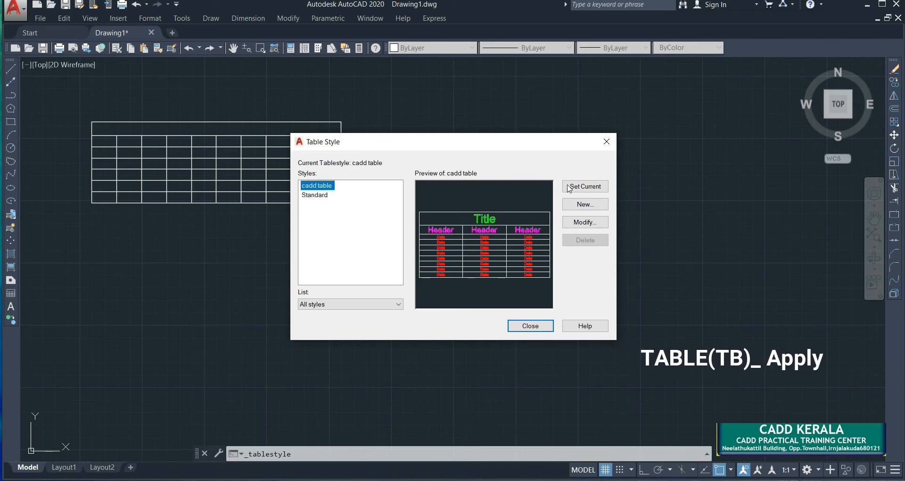
# Make cadd table the current table style and insert a table with 6 columns and 6 data rows beside the existing table.
pyautogui.click(580, 188)
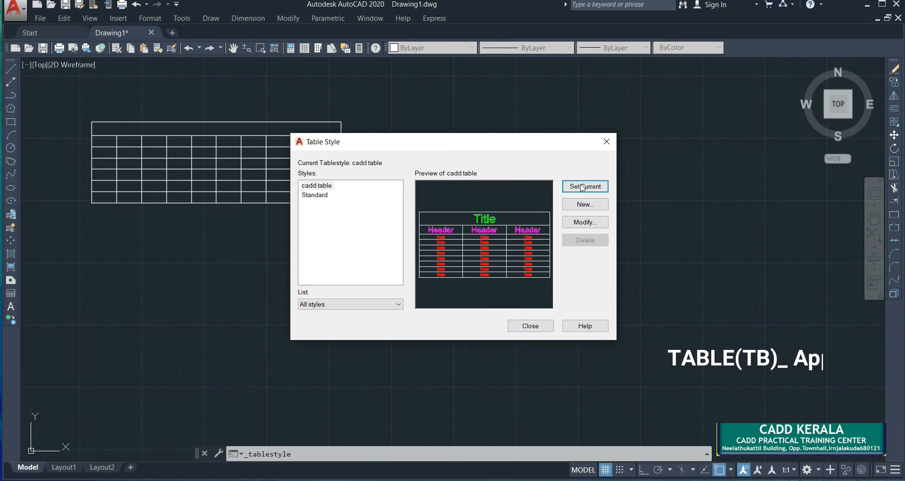
pyautogui.click(544, 325)
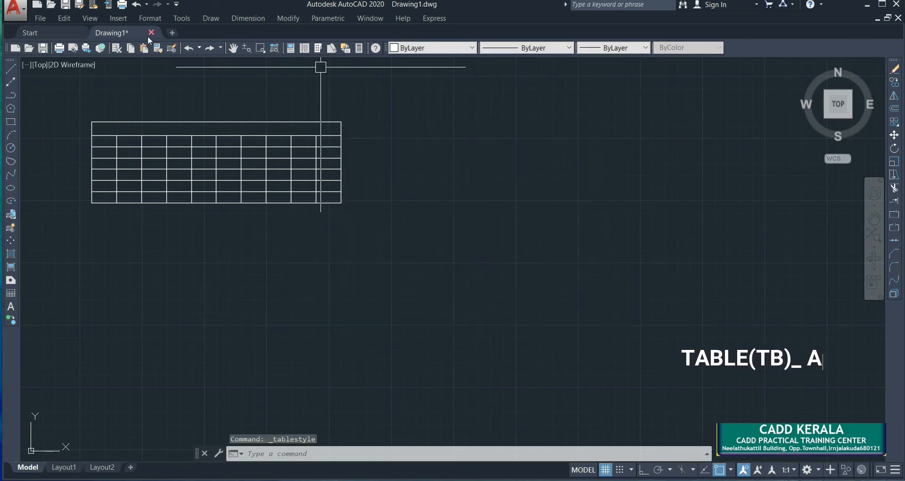
pyautogui.click(210, 18)
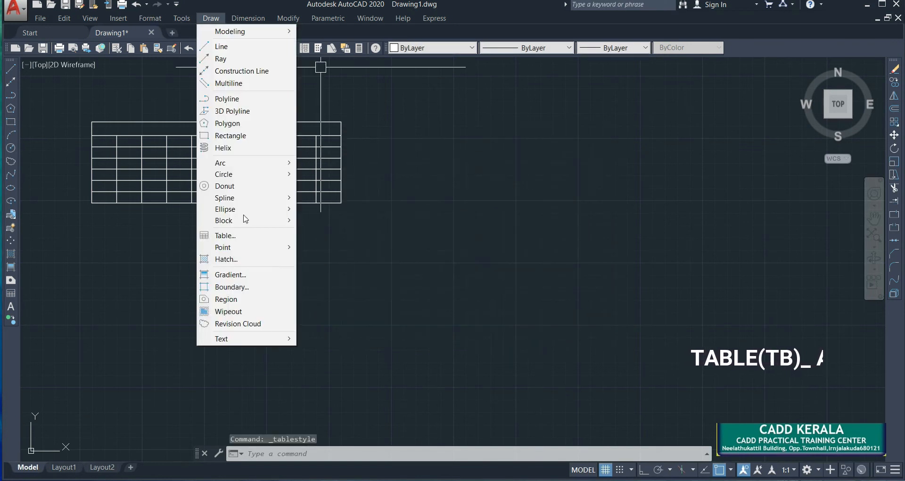
pyautogui.click(262, 239)
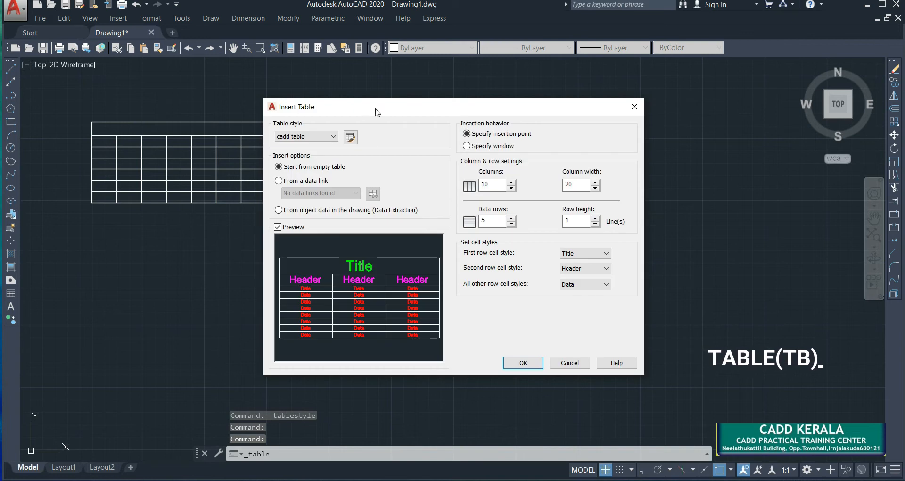
pyautogui.moveTo(376, 111); pyautogui.dragTo(500, 90)
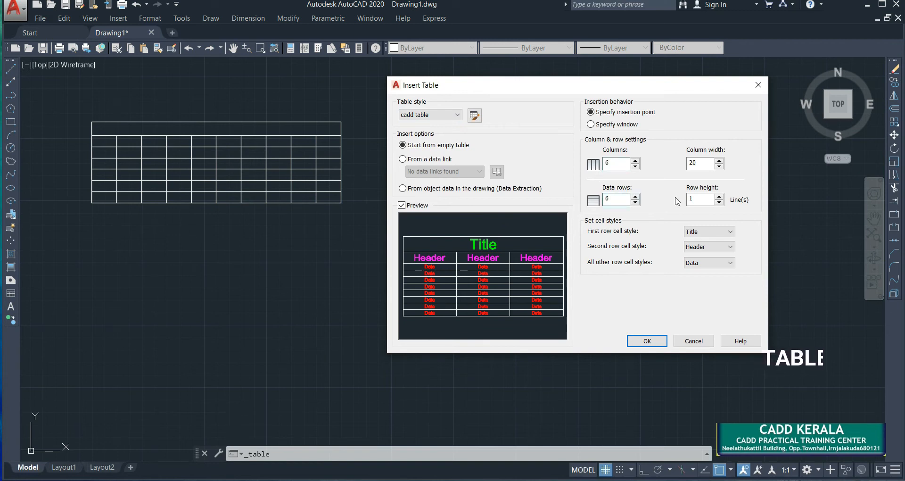
pyautogui.click(647, 340)
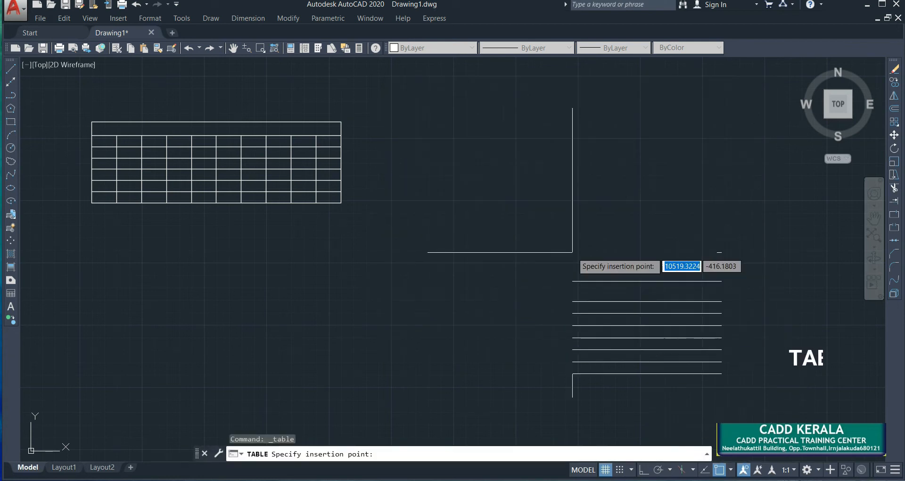
pyautogui.click(435, 139)
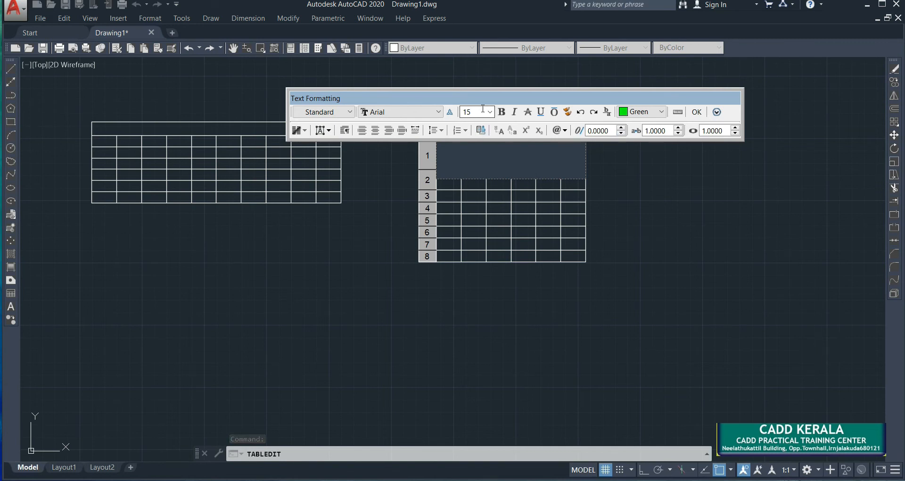
# Enter AUTOCAD as the new table's title, keeping the Arial font.
pyautogui.click(403, 114)
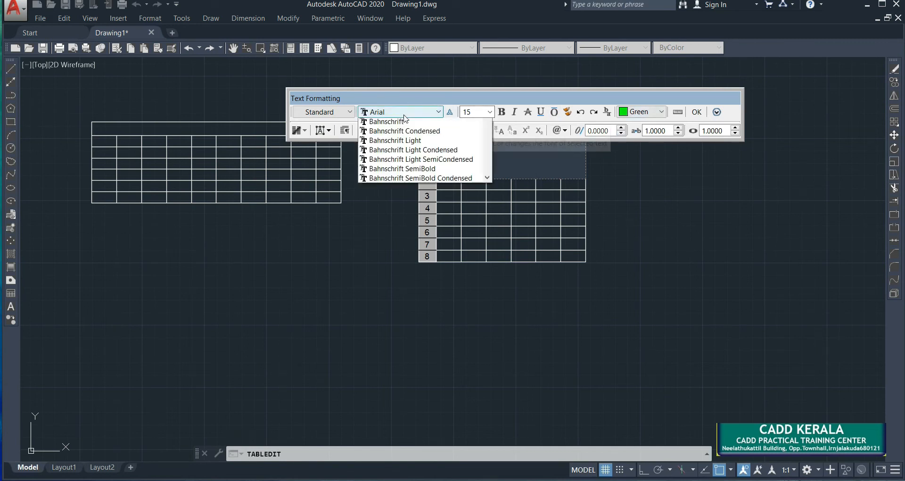
pyautogui.click(404, 114)
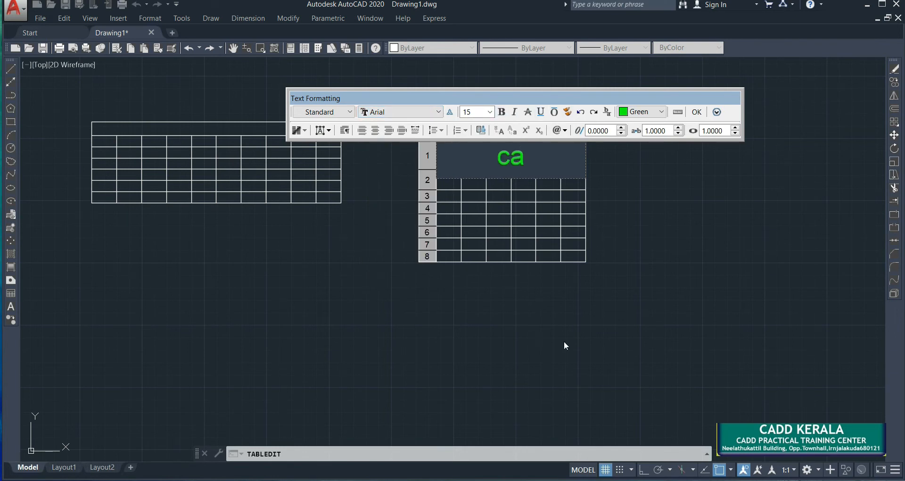
pyautogui.write('auto')
pyautogui.press('BackSpace')
pyautogui.press('BackSpace')
pyautogui.write('TOCAD')
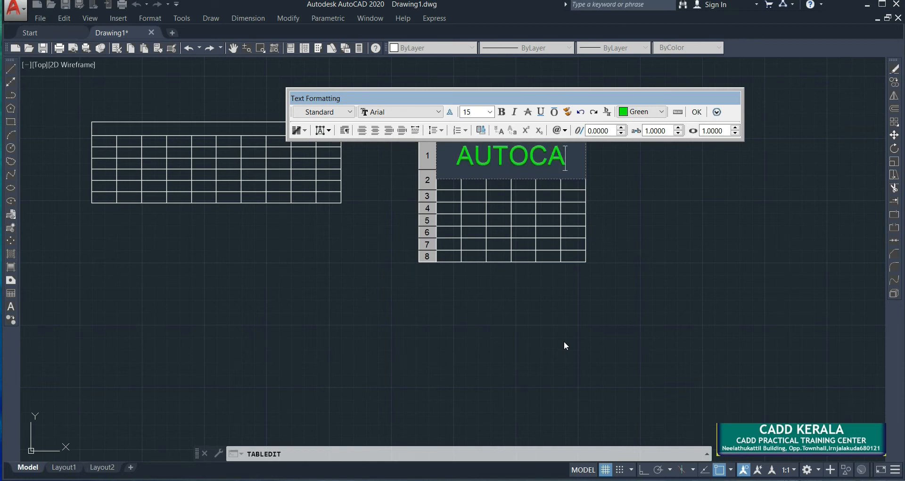
pyautogui.click(696, 112)
# Enter TABLE in the first header cell, A2.
pyautogui.scroll(2, 505, 172)
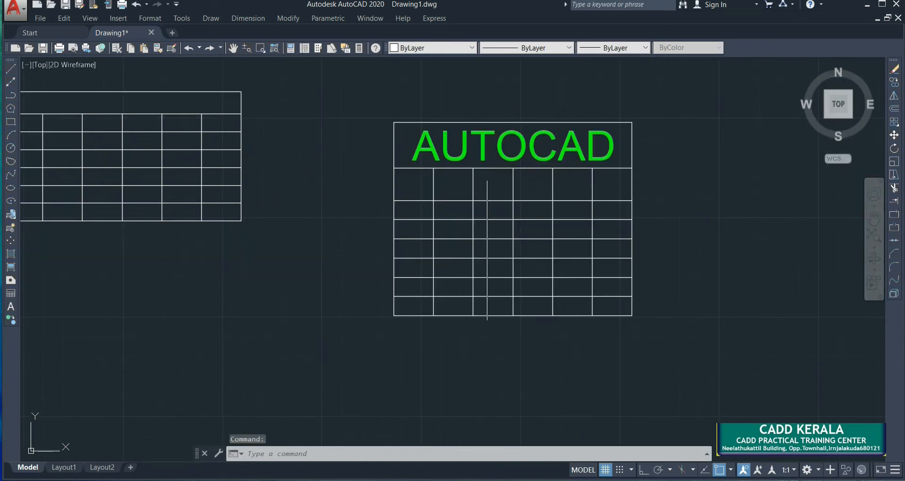
pyautogui.doubleClick(414, 188)
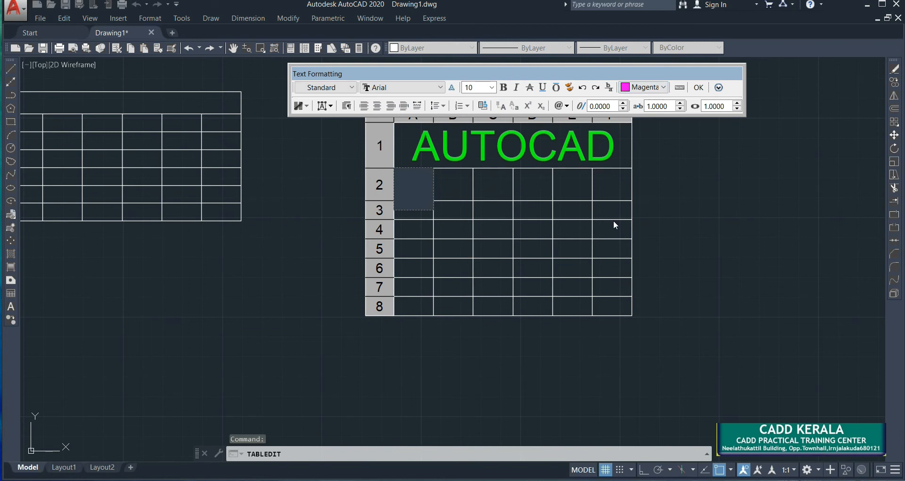
pyautogui.write('TA')
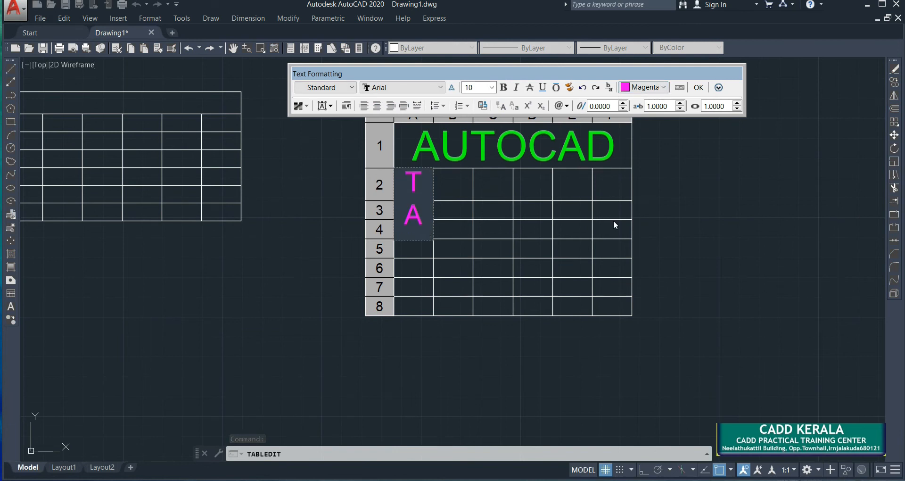
pyautogui.write('BLE')
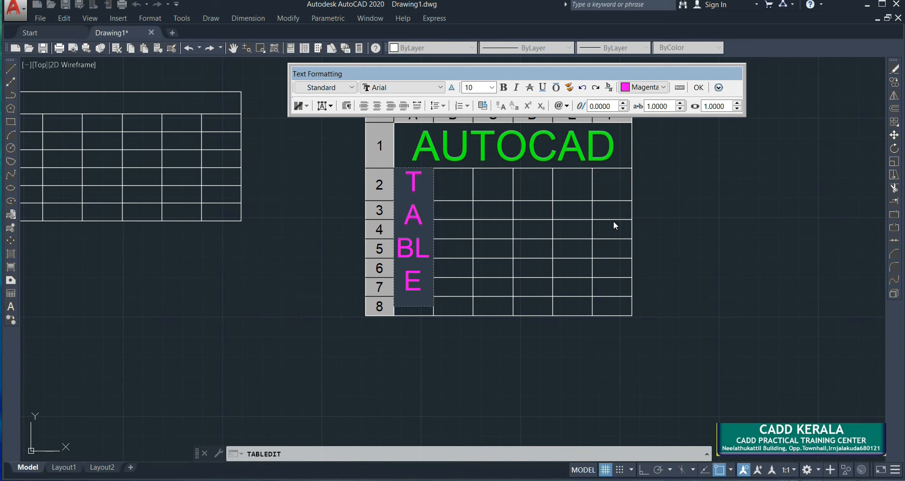
pyautogui.click(699, 88)
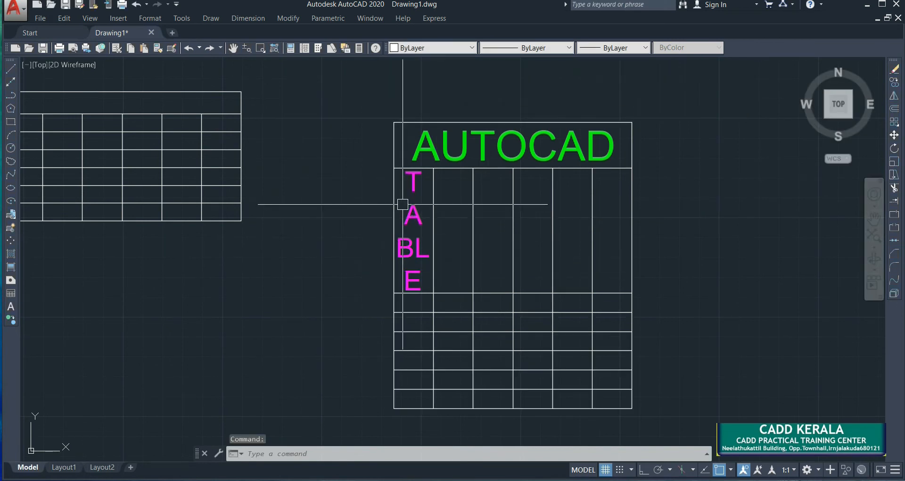
# Widen column A so TABLE fits on one line and reduce the height of the header row.
pyautogui.click(423, 221)
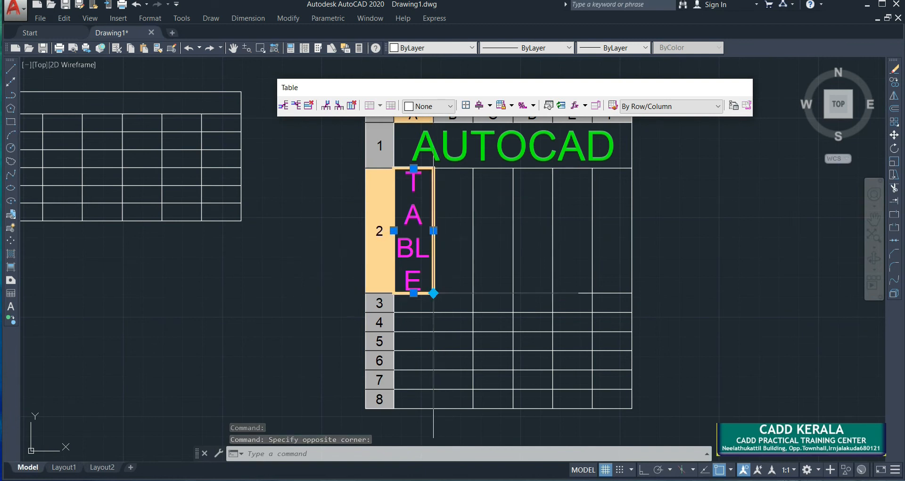
pyautogui.click(433, 230)
pyautogui.click(512, 230)
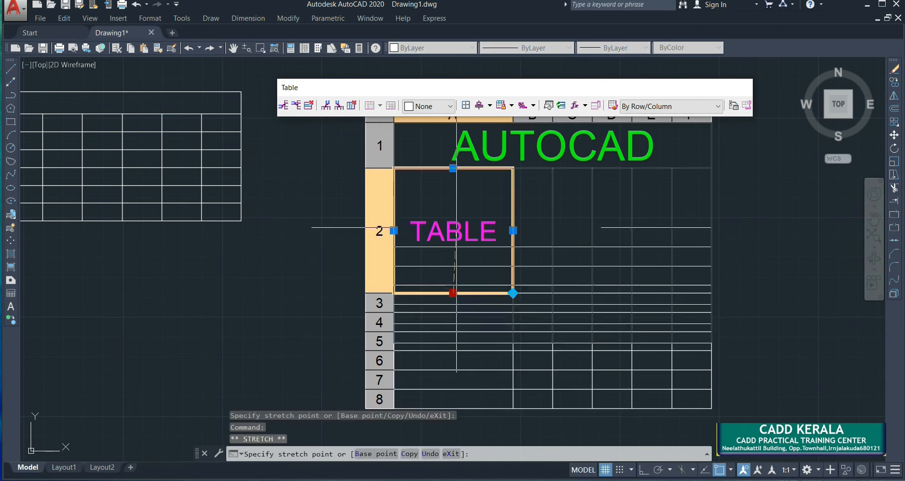
pyautogui.click(453, 228)
pyautogui.click(452, 216)
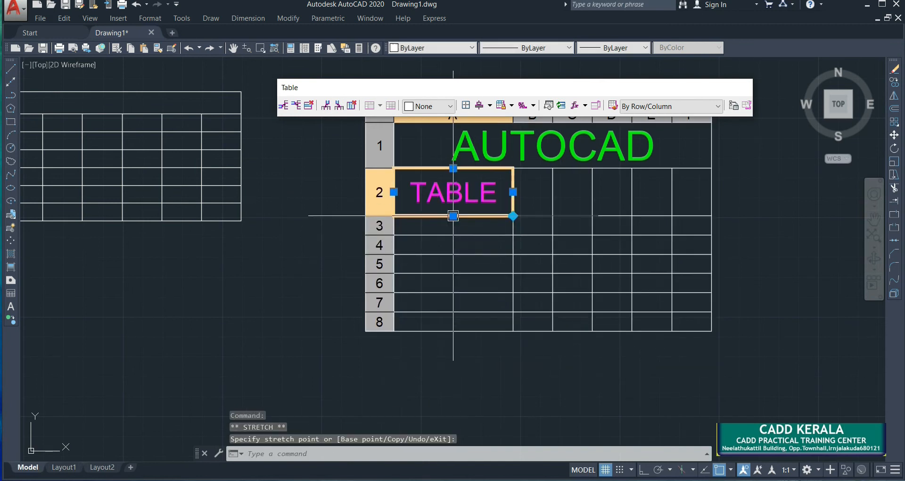
# Enter 10 in header cell B2 and 12 in header cell C2.
pyautogui.click(536, 195)
pyautogui.moveTo(575, 221)
pyautogui.mouseDown(button='middle')
pyautogui.moveTo(522, 264)
pyautogui.moveTo(469, 273)
pyautogui.mouseUp(button='middle')
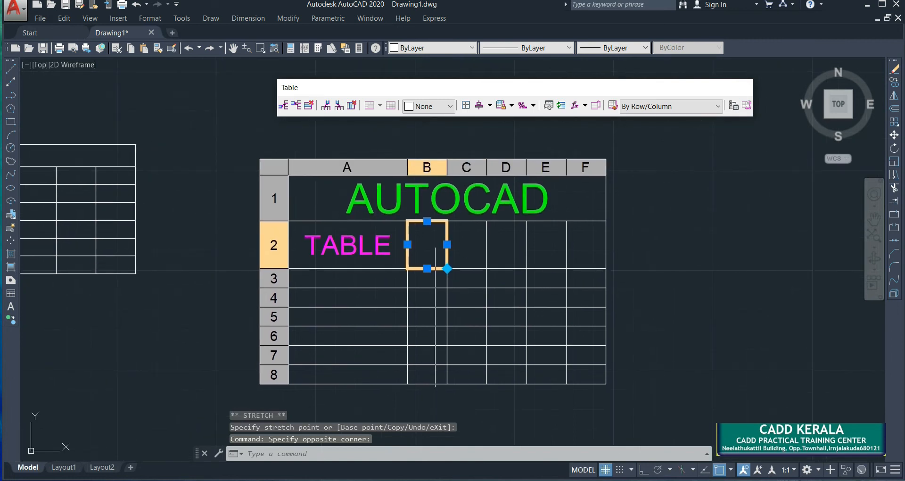
pyautogui.write('10')
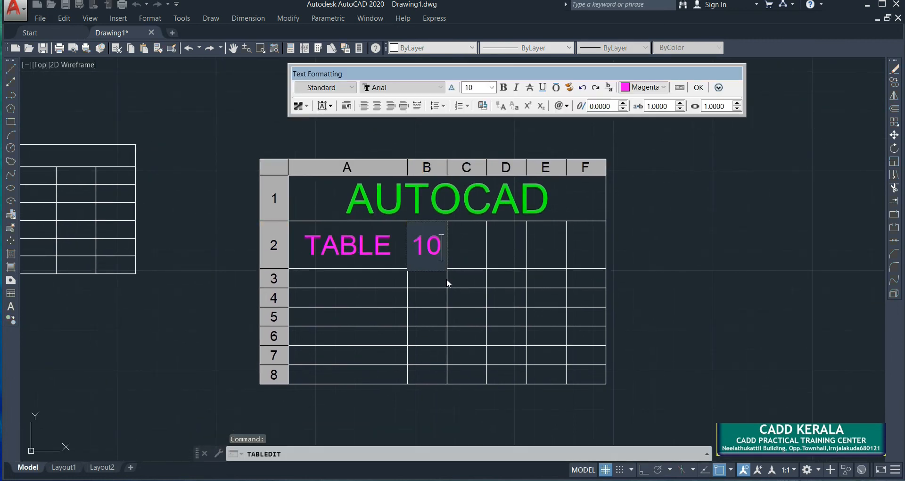
pyautogui.click(482, 264)
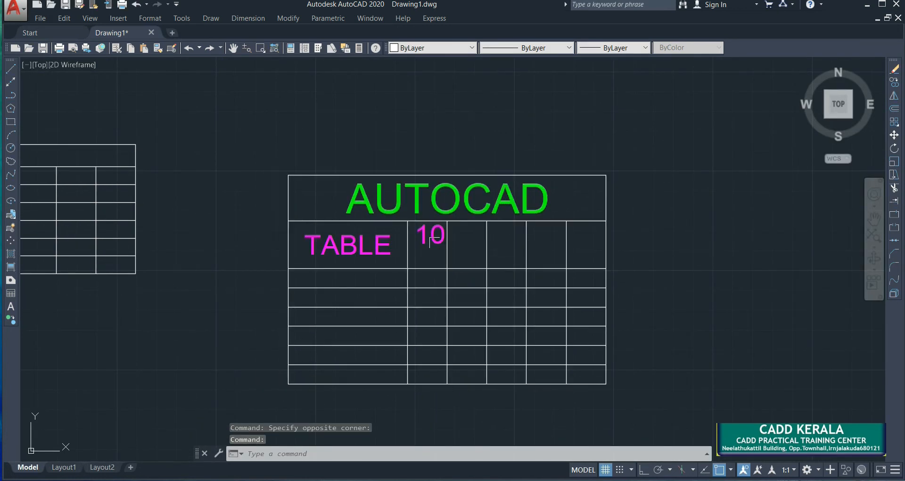
pyautogui.click(447, 262)
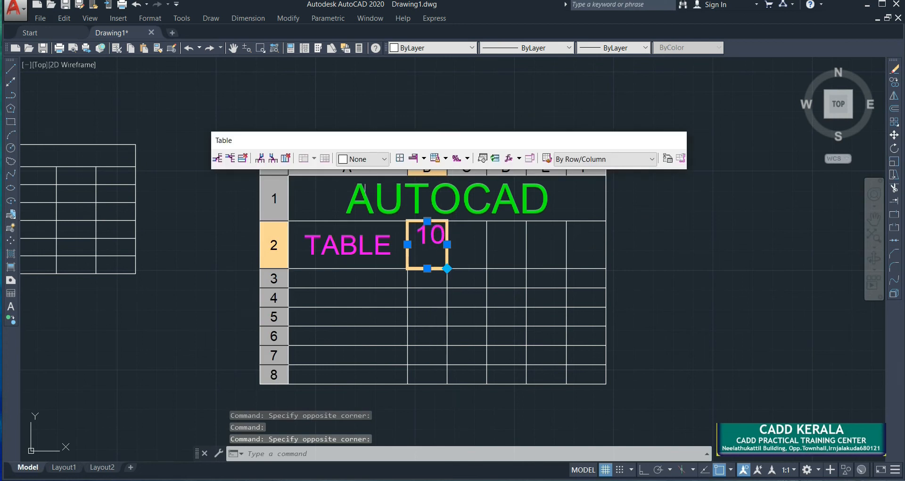
pyautogui.press('Escape')
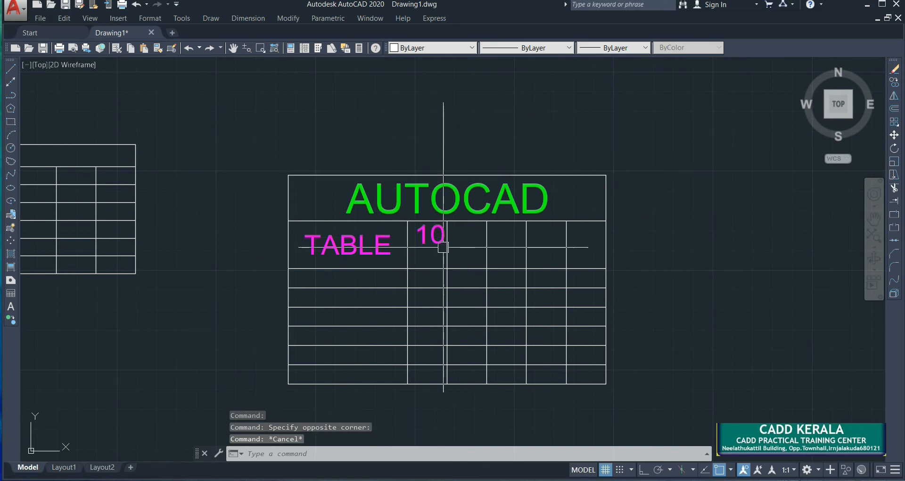
pyautogui.doubleClick(474, 240)
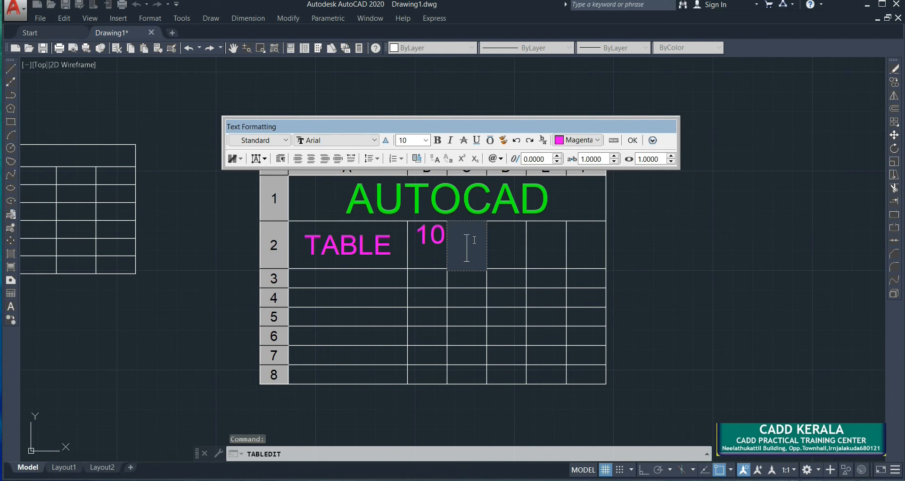
pyautogui.click(632, 141)
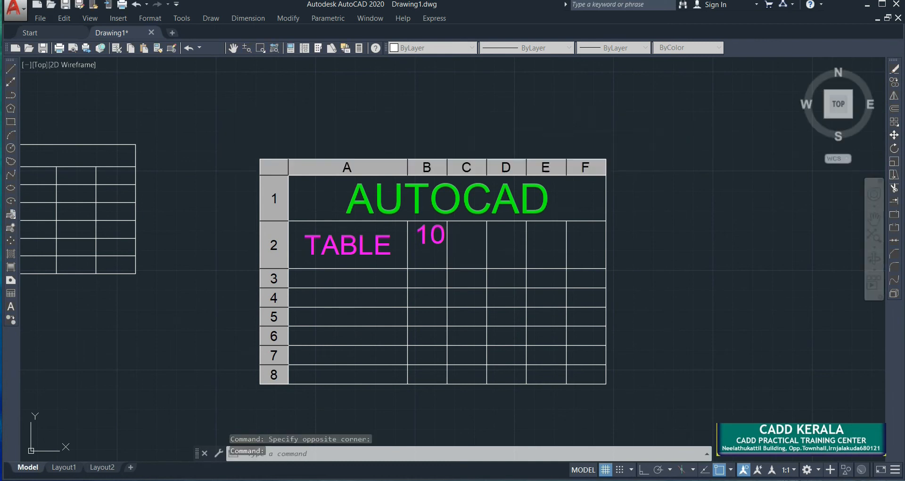
pyautogui.doubleClick(434, 243)
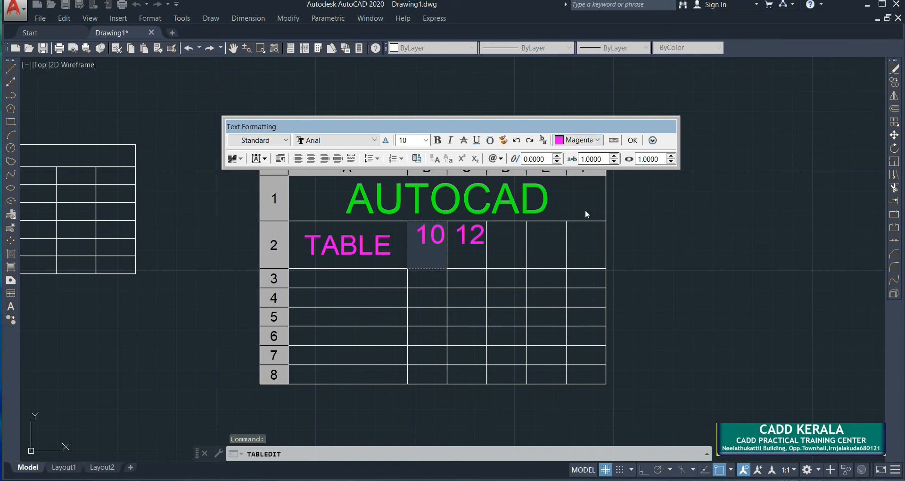
pyautogui.press('Escape')
pyautogui.press('Escape')
pyautogui.press('Escape')
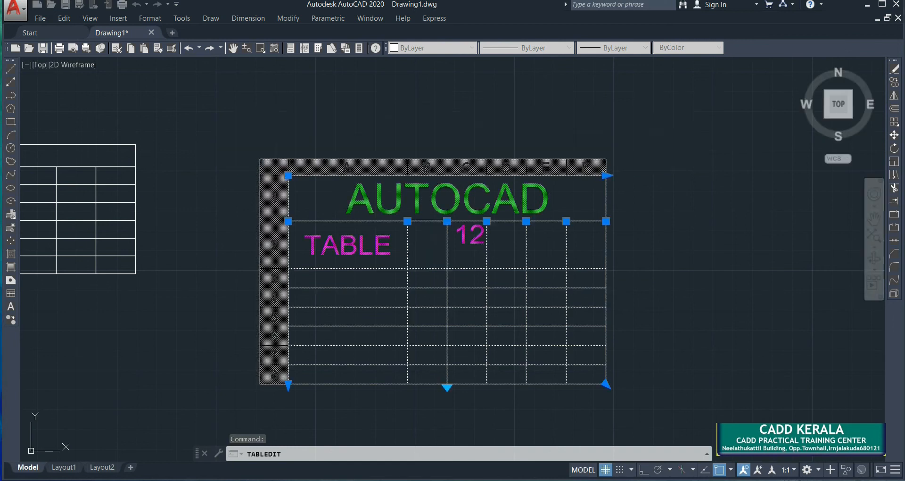
pyautogui.click(431, 236)
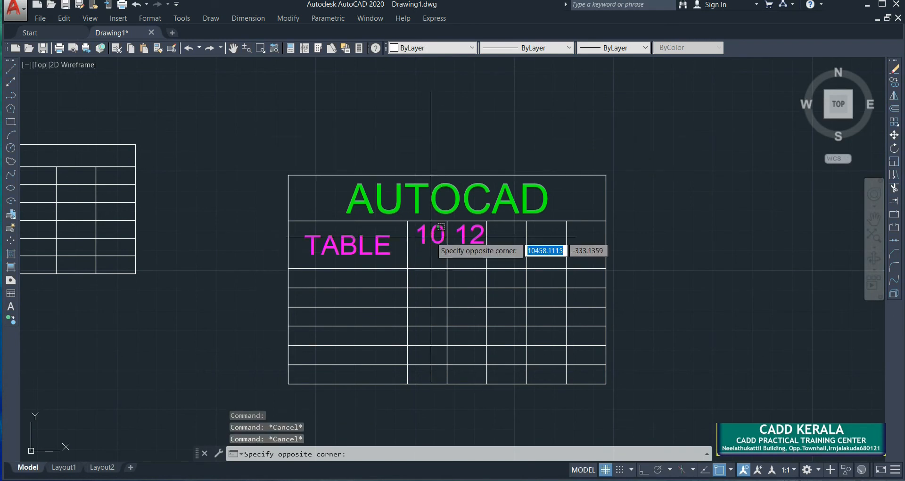
pyautogui.click(475, 240)
pyautogui.press('Escape')
pyautogui.press('Escape')
pyautogui.click(372, 250)
pyautogui.press('Escape')
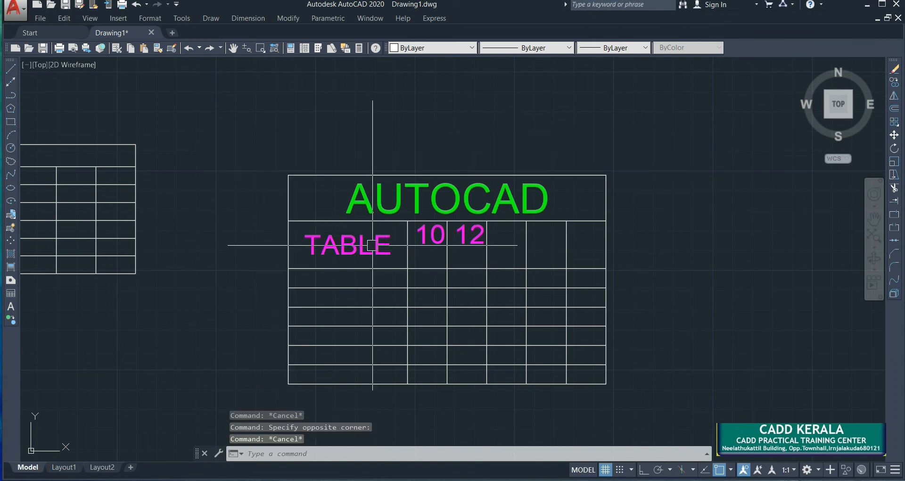
# Enter CADD KERALA in data cell A3 and IRINJALAKUDA in data cell A4.
pyautogui.doubleClick(348, 280)
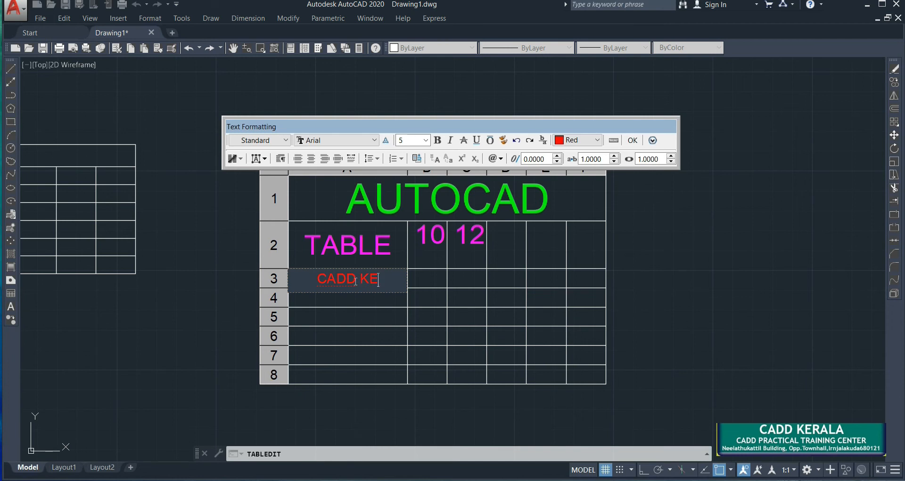
pyautogui.click(754, 347)
pyautogui.moveTo(462, 299); pyautogui.dragTo(427, 263, button='middle')
pyautogui.doubleClick(312, 264)
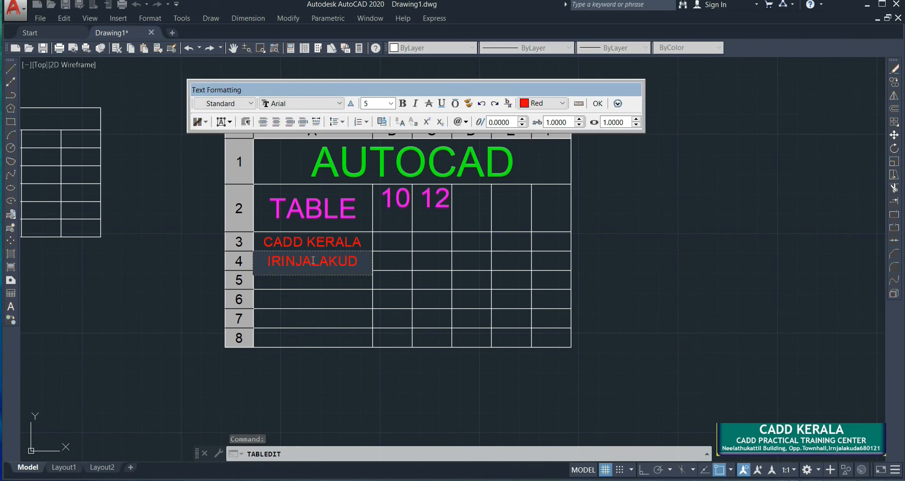
pyautogui.click(597, 104)
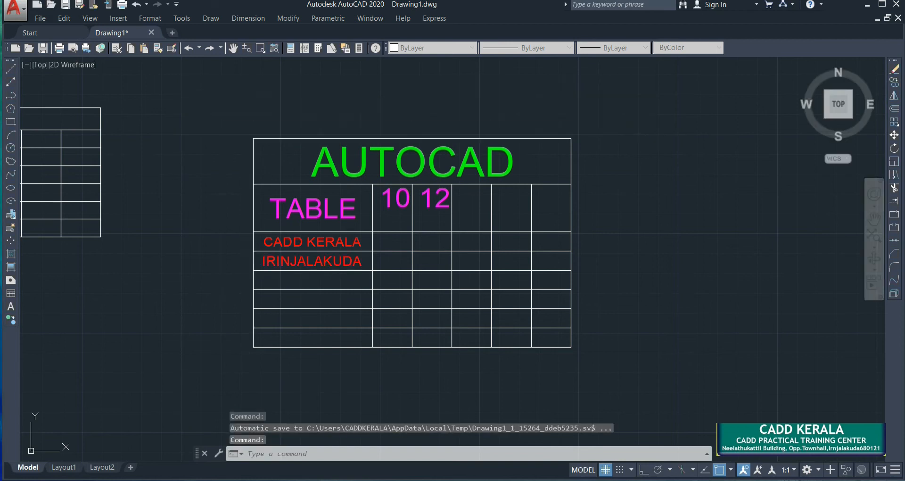
# Examine the text height and colour of title cell AUTOCAD and header cell TABLE, and open data cell CADD KERALA for editing.
pyautogui.click(353, 168)
pyautogui.press('Escape')
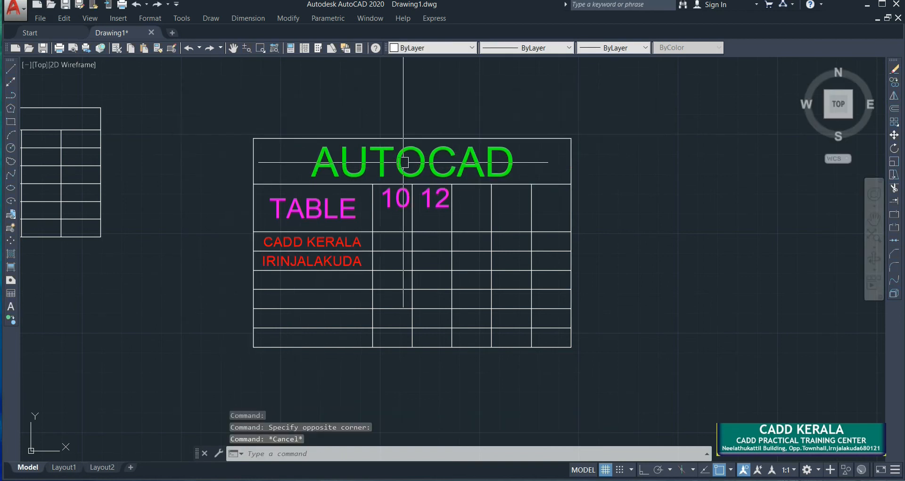
pyautogui.doubleClick(398, 163)
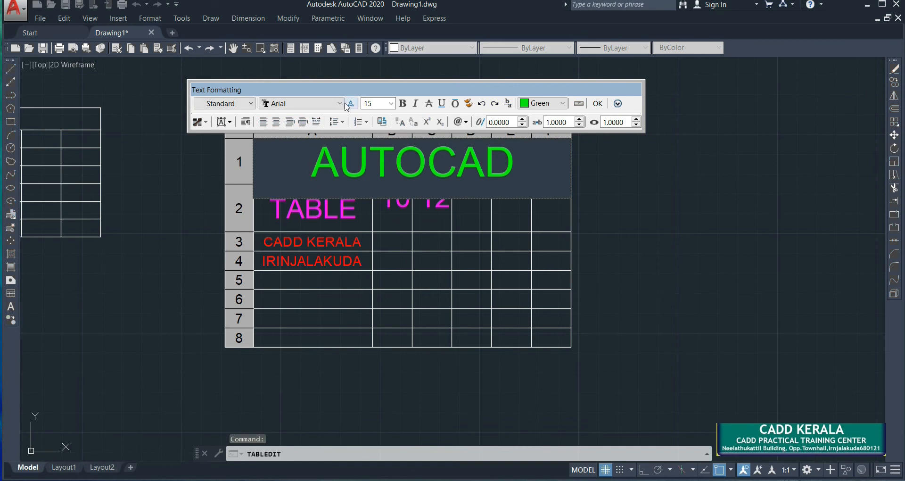
pyautogui.click(598, 104)
pyautogui.doubleClick(301, 205)
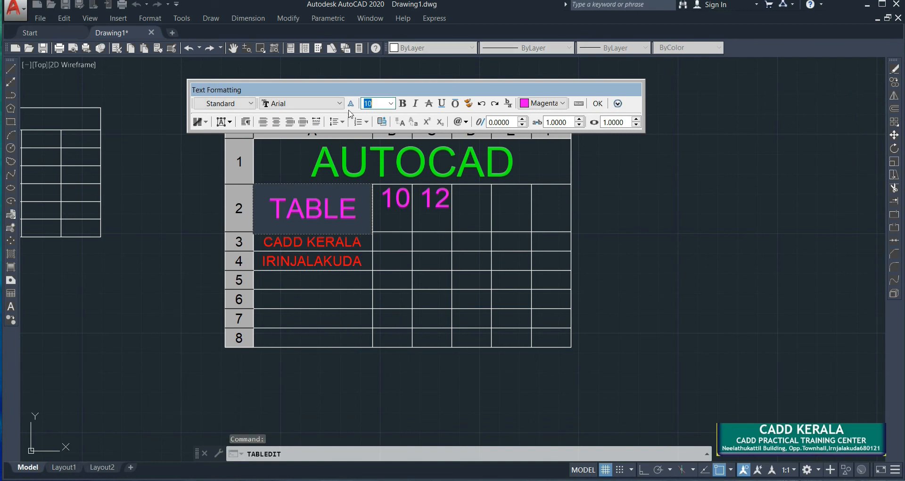
pyautogui.click(598, 104)
pyautogui.doubleClick(328, 243)
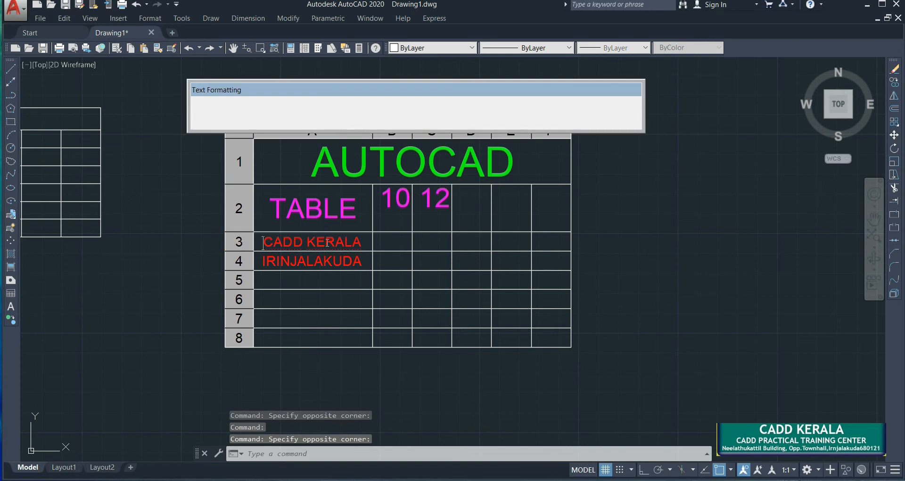
pyautogui.press('Escape')
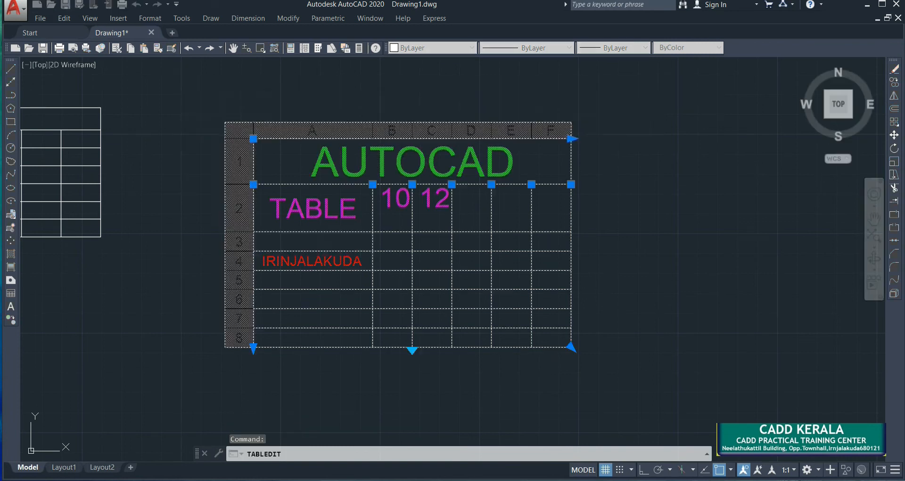
pyautogui.press('Escape')
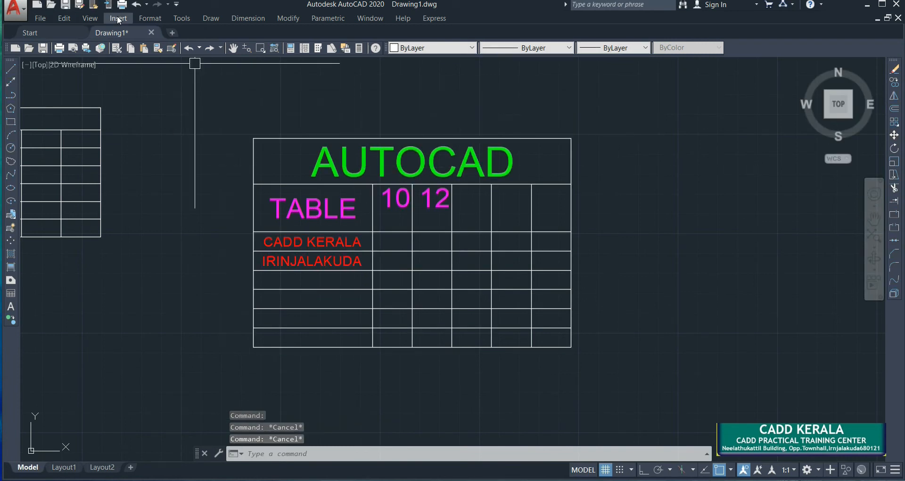
# Review the Header cell style's text, general, alignment and border settings in the cadd table style.
pyautogui.click(150, 18)
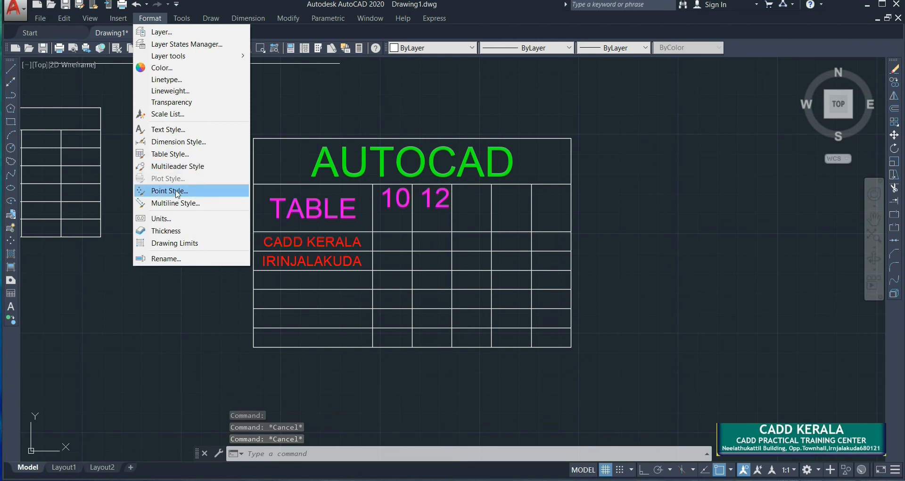
pyautogui.click(231, 154)
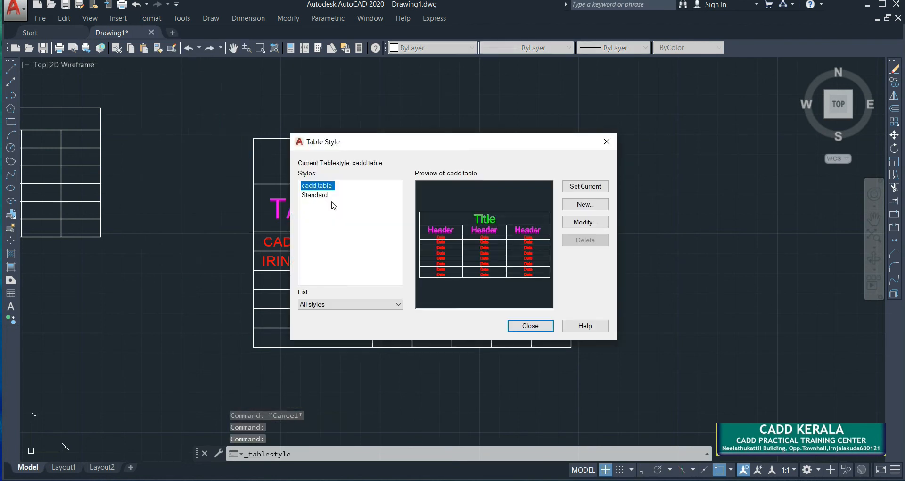
pyautogui.click(580, 229)
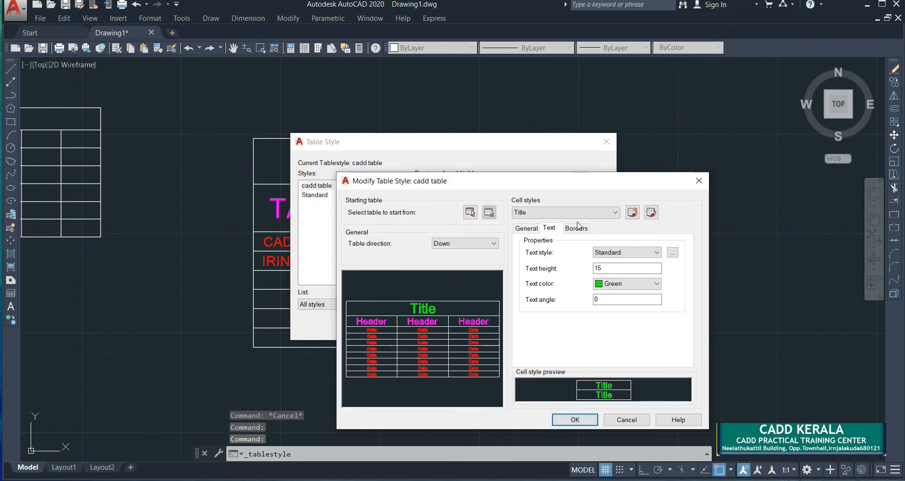
pyautogui.click(530, 213)
pyautogui.click(531, 233)
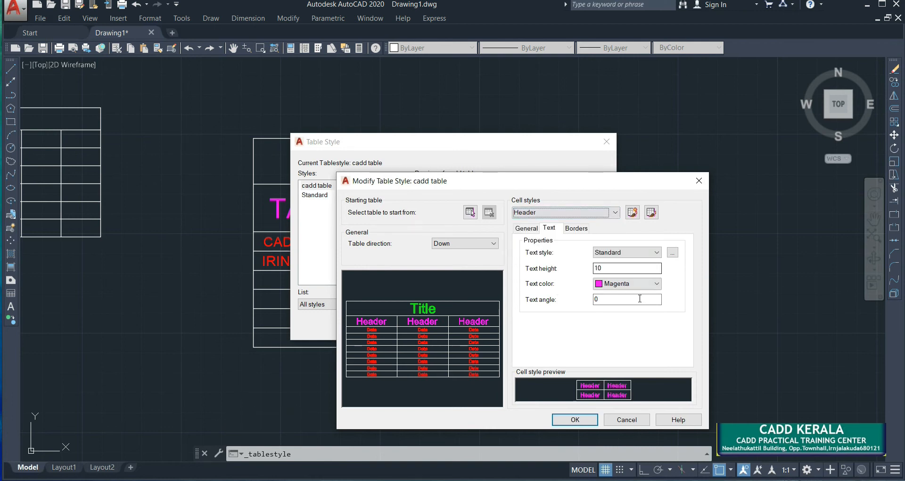
pyautogui.click(526, 228)
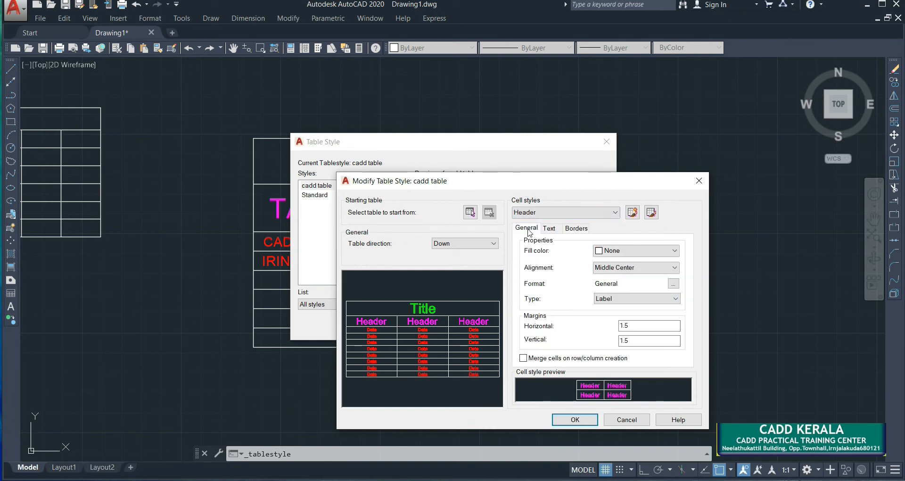
pyautogui.click(619, 269)
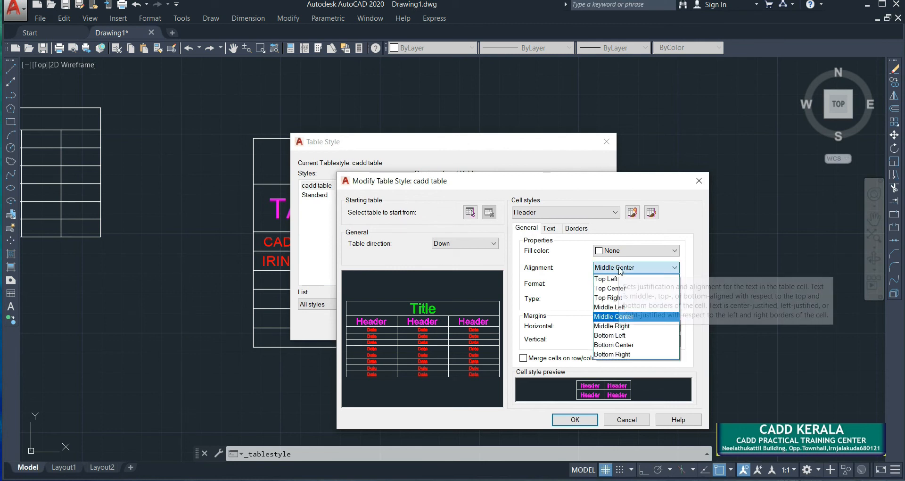
pyautogui.click(622, 316)
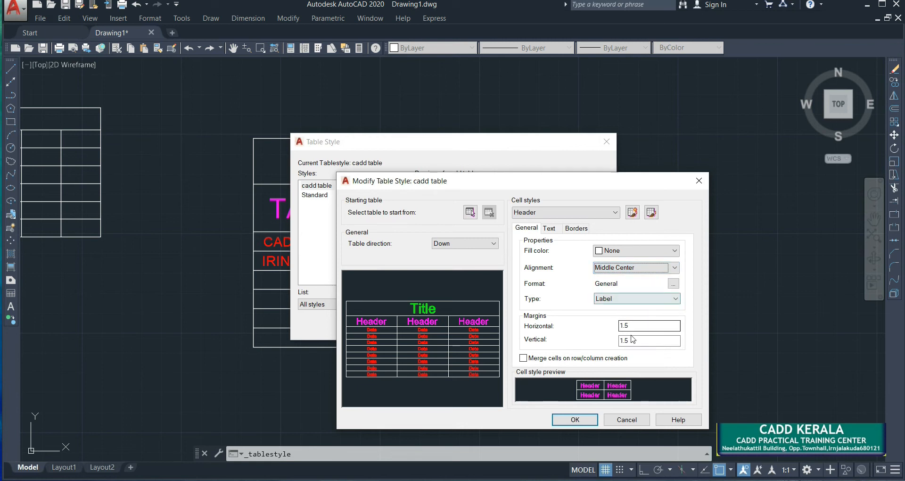
pyautogui.click(549, 229)
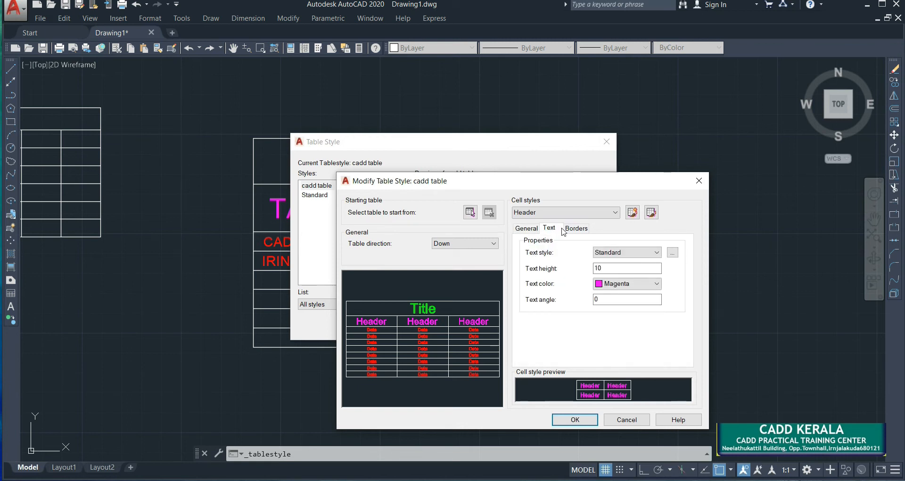
pyautogui.click(565, 229)
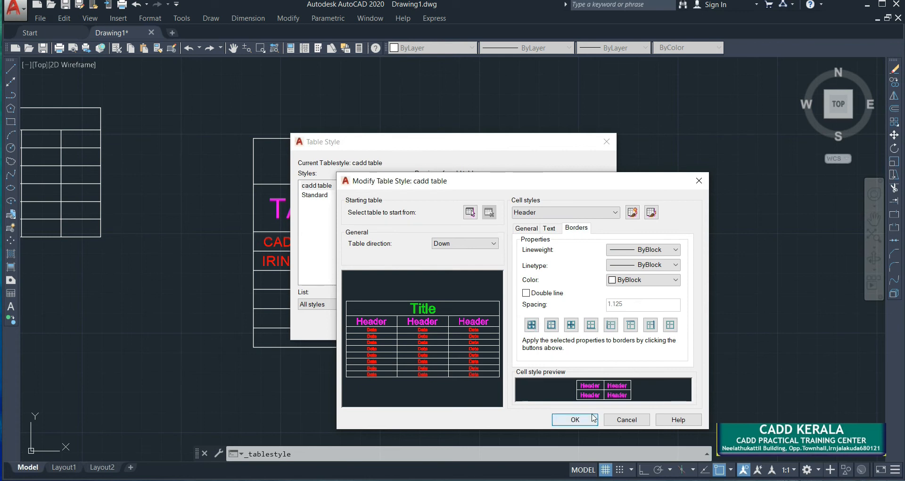
pyautogui.click(574, 419)
# Set cadd table as the current table style and finish managing table styles.
pyautogui.click(588, 190)
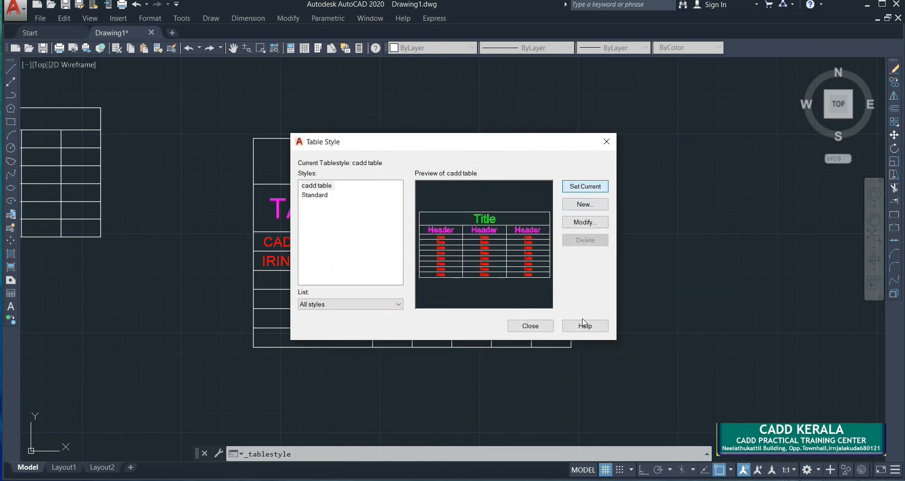
pyautogui.click(538, 327)
pyautogui.click(722, 323)
pyautogui.press('Escape')
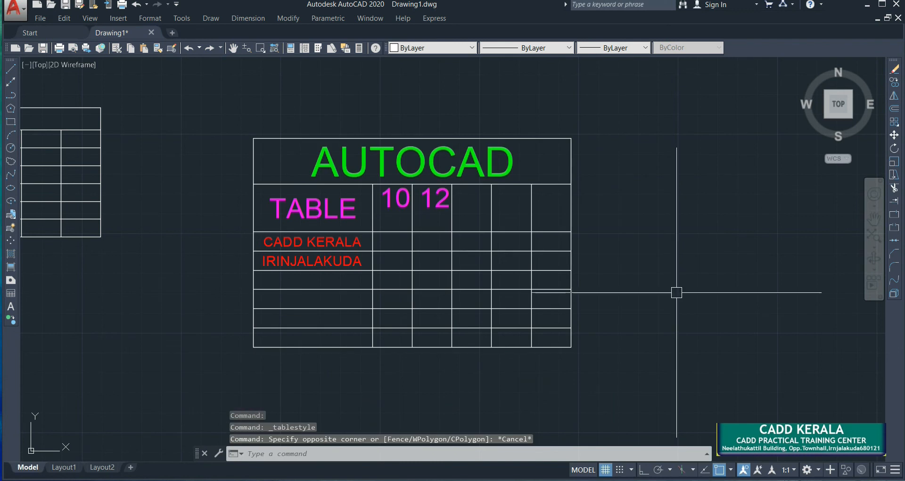
pyautogui.press('Escape')
# Place a single point in the empty area below the AUTOCAD table.
pyautogui.scroll(-1, 396, 233)
pyautogui.moveTo(490, 262); pyautogui.dragTo(487, 261, button='middle')
pyautogui.scroll(-2, 457, 213)
pyautogui.moveTo(489, 197)
pyautogui.mouseDown(button='middle')
pyautogui.moveTo(485, 182)
pyautogui.moveTo(512, 117)
pyautogui.mouseUp(button='middle')
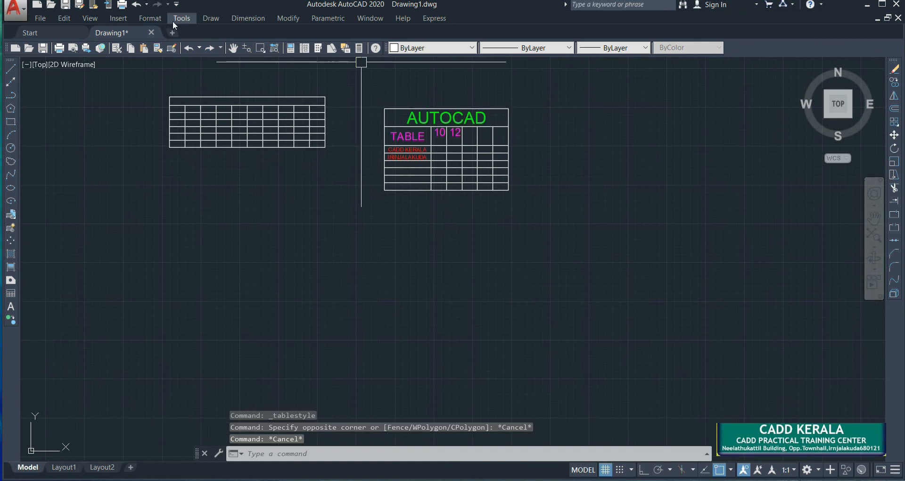
pyautogui.click(211, 18)
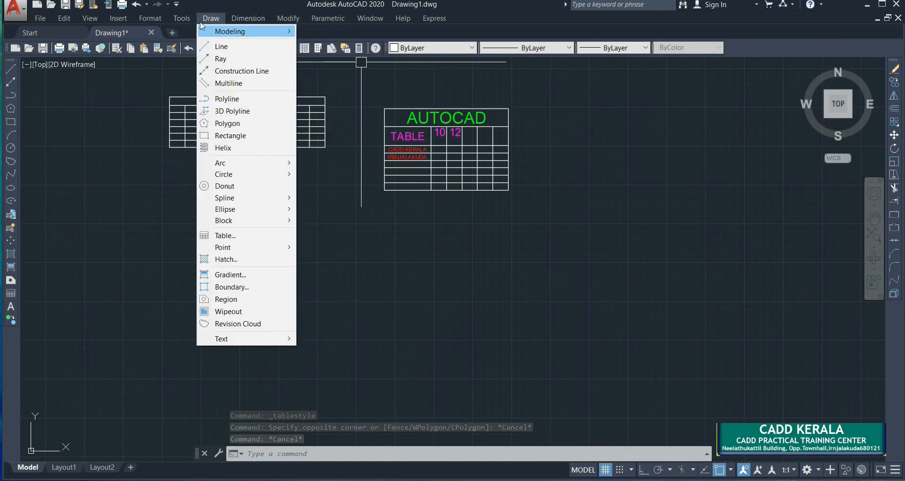
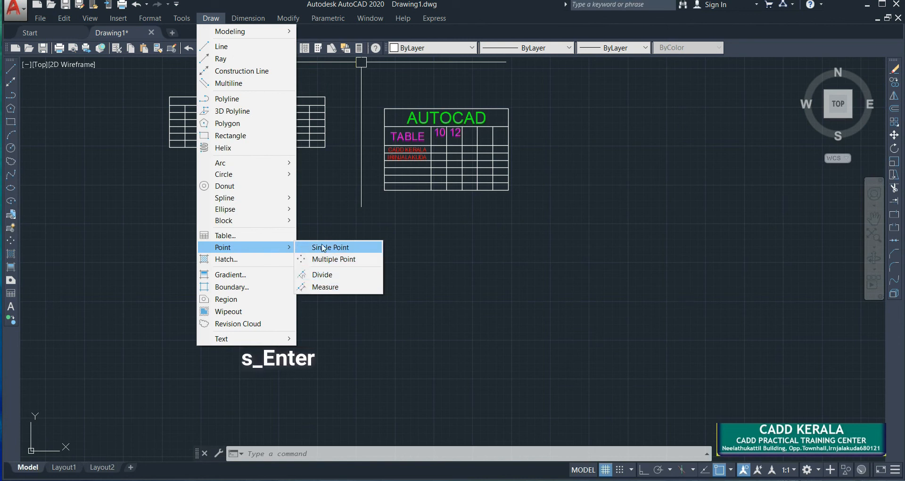
pyautogui.click(372, 330)
pyautogui.click(317, 325)
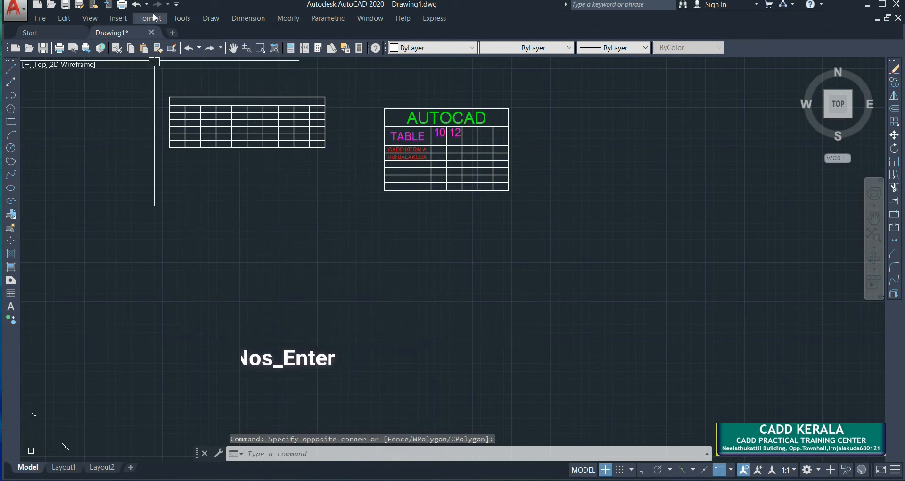
pyautogui.click(210, 18)
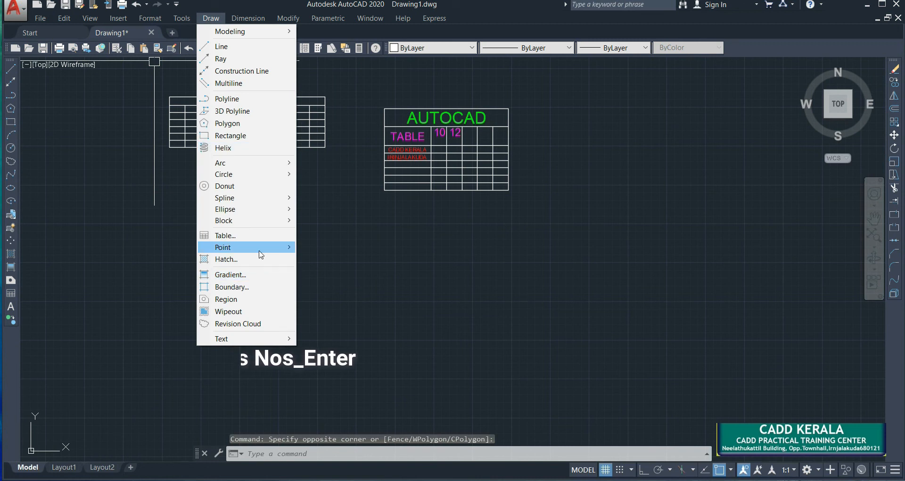
pyautogui.click(311, 247)
pyautogui.click(432, 287)
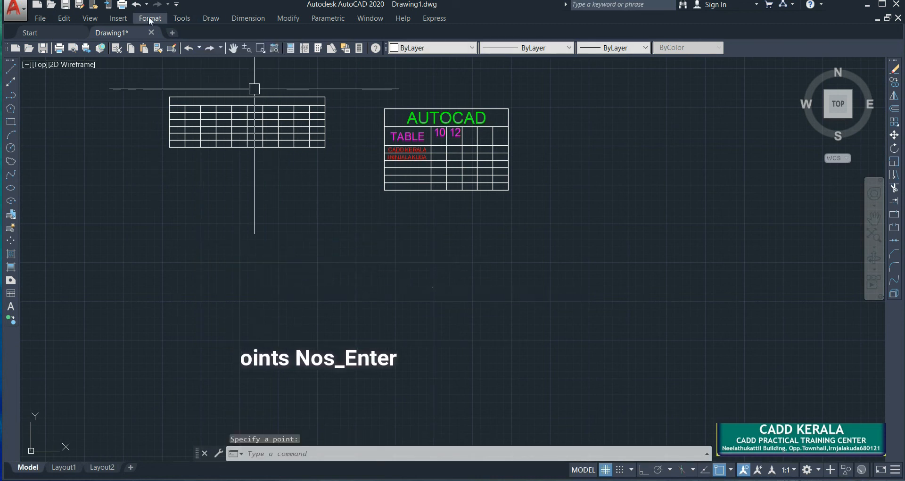
# Set the point style to a circle crossed by an X.
pyautogui.click(150, 17)
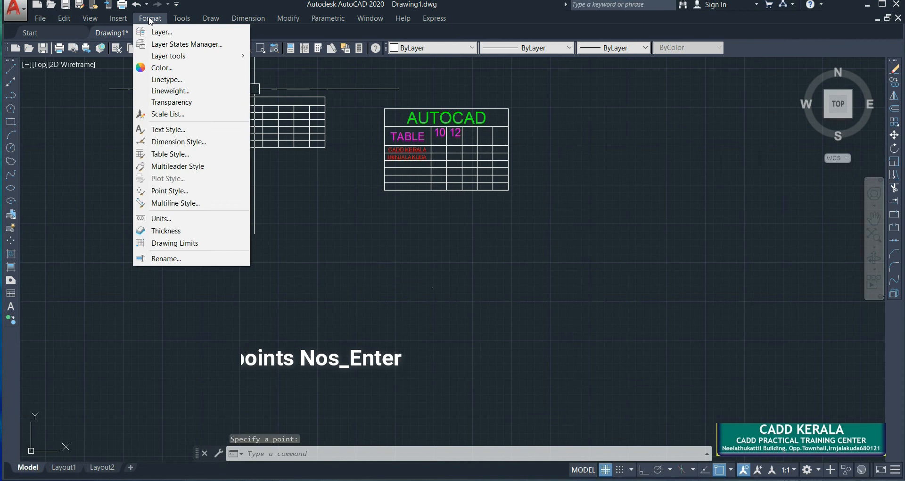
pyautogui.click(177, 196)
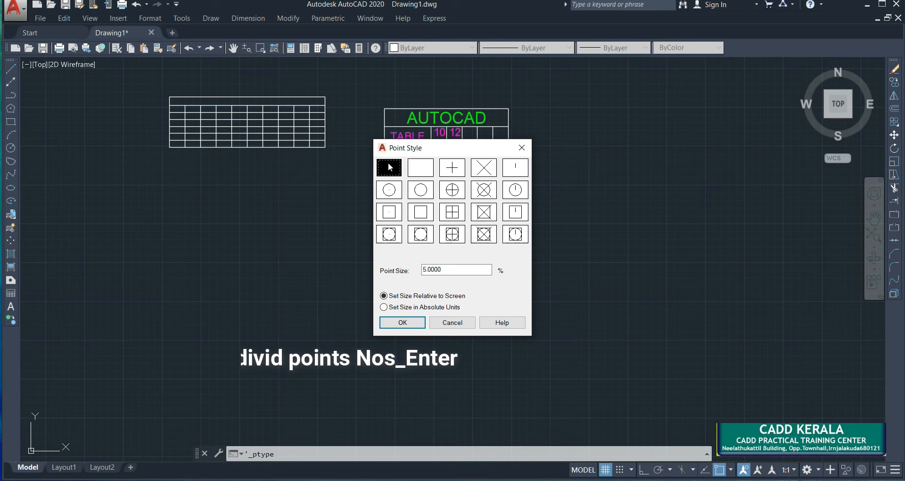
pyautogui.click(489, 187)
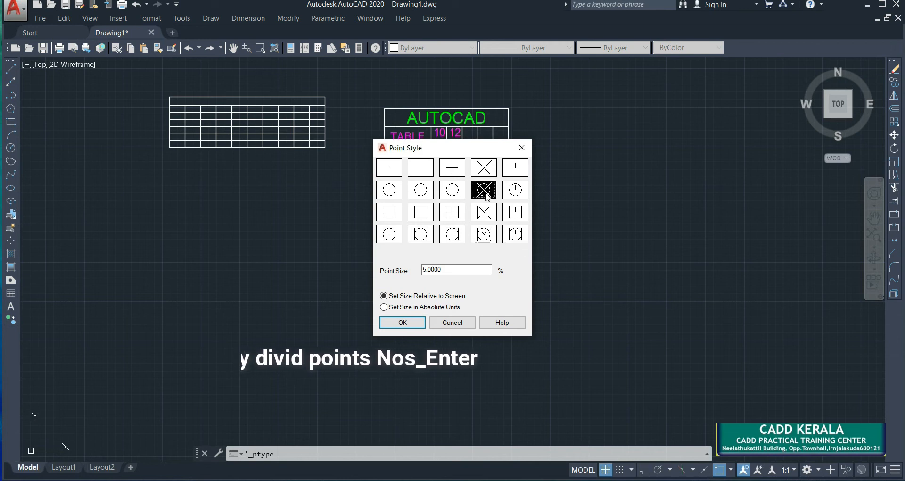
pyautogui.click(411, 323)
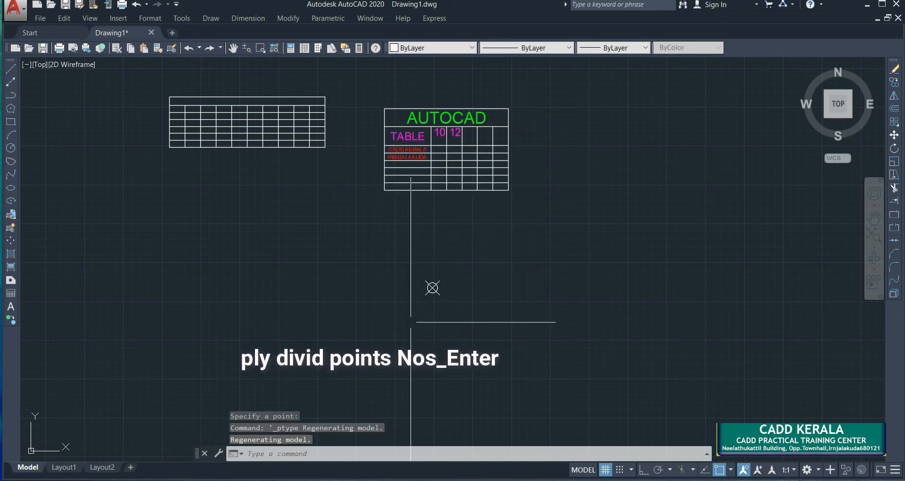
# Erase the single point below the AUTOCAD table.
pyautogui.scroll(1, 434, 294)
pyautogui.click(468, 311)
pyautogui.click(333, 244)
pyautogui.write('e')
pyautogui.press('Return')
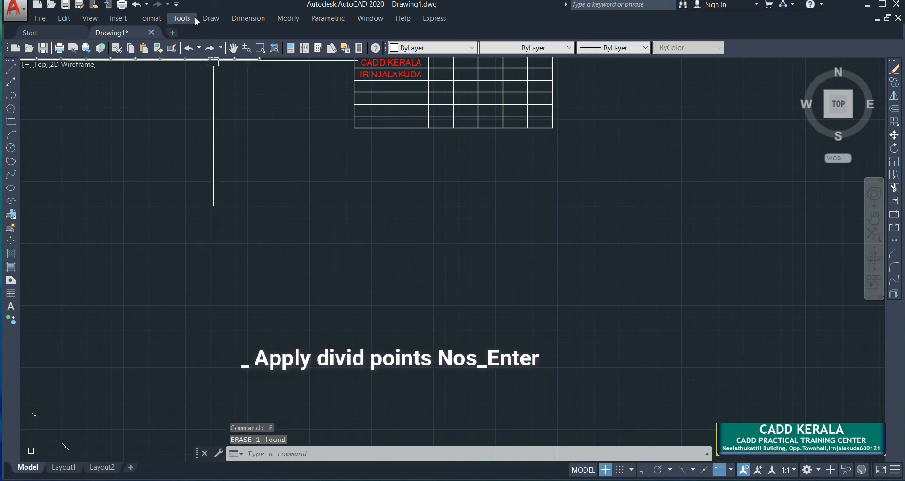
# Place a new single point below the empty table.
pyautogui.click(210, 18)
pyautogui.moveTo(292, 252)
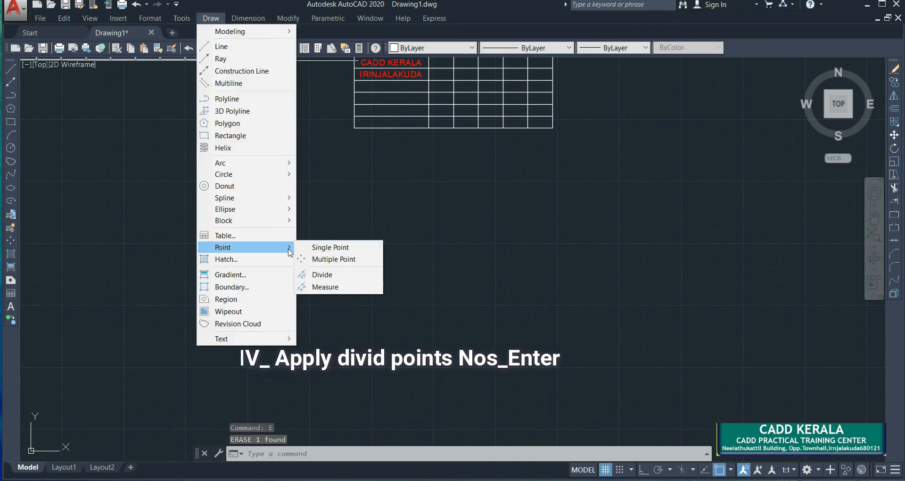
pyautogui.click(330, 245)
pyautogui.click(220, 153)
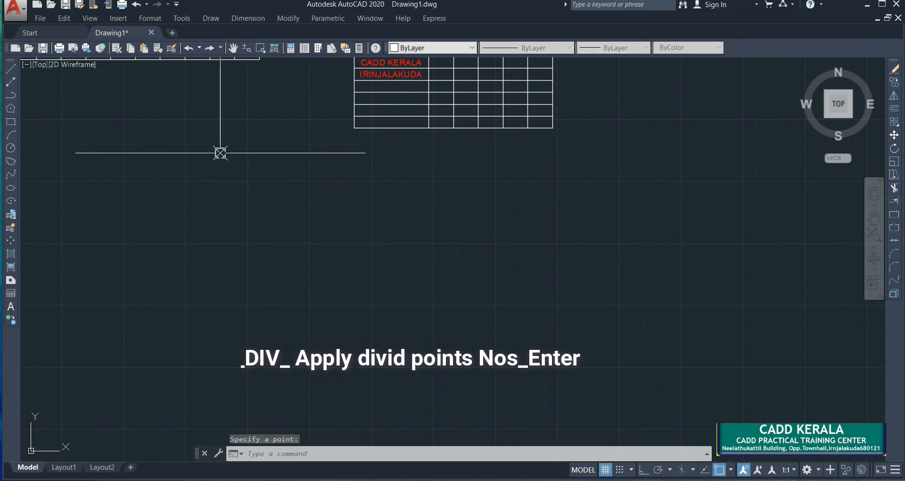
# Place 15 points with Multiple Point in a U-shaped run curving beneath the AUTOCAD table and rising beyond it.
pyautogui.click(203, 17)
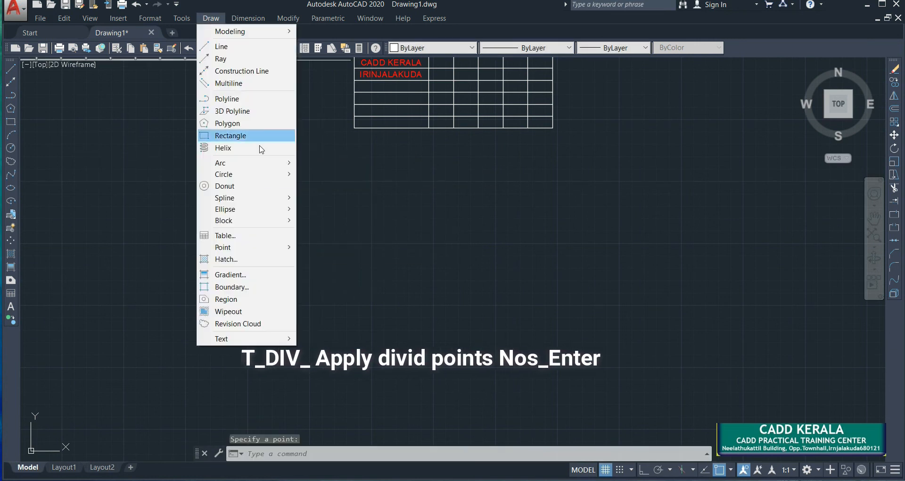
pyautogui.moveTo(264, 247)
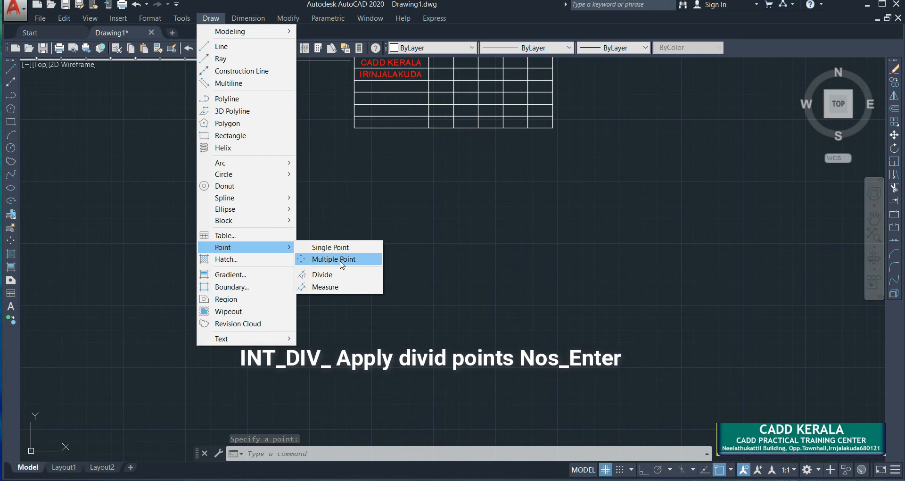
pyautogui.click(339, 259)
pyautogui.click(319, 152)
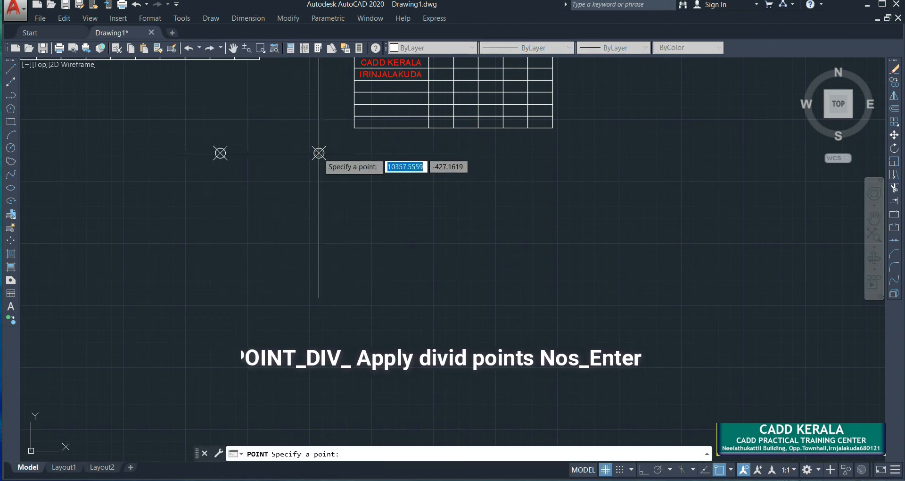
pyautogui.click(349, 176)
pyautogui.click(376, 198)
pyautogui.click(407, 219)
pyautogui.click(443, 246)
pyautogui.click(471, 262)
pyautogui.click(514, 262)
pyautogui.click(553, 260)
pyautogui.click(589, 242)
pyautogui.click(619, 222)
pyautogui.click(649, 202)
pyautogui.click(670, 181)
pyautogui.click(699, 155)
pyautogui.click(731, 132)
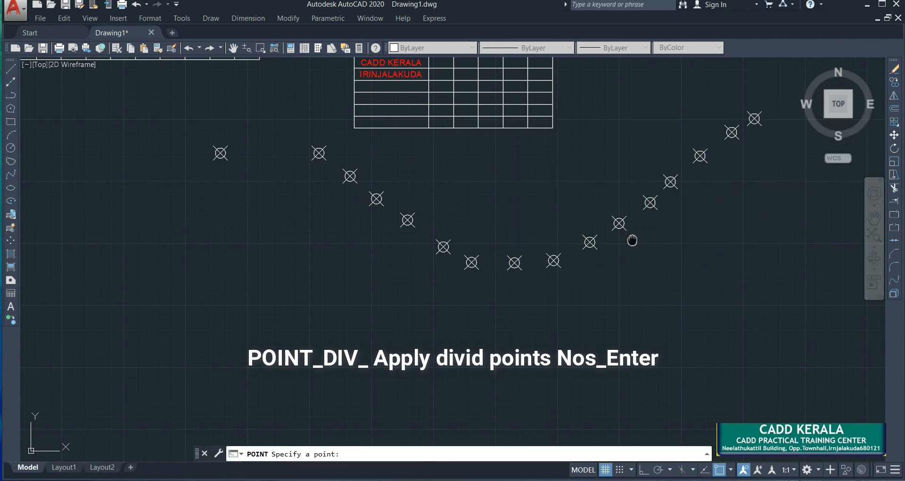
pyautogui.scroll(-4, 427, 222)
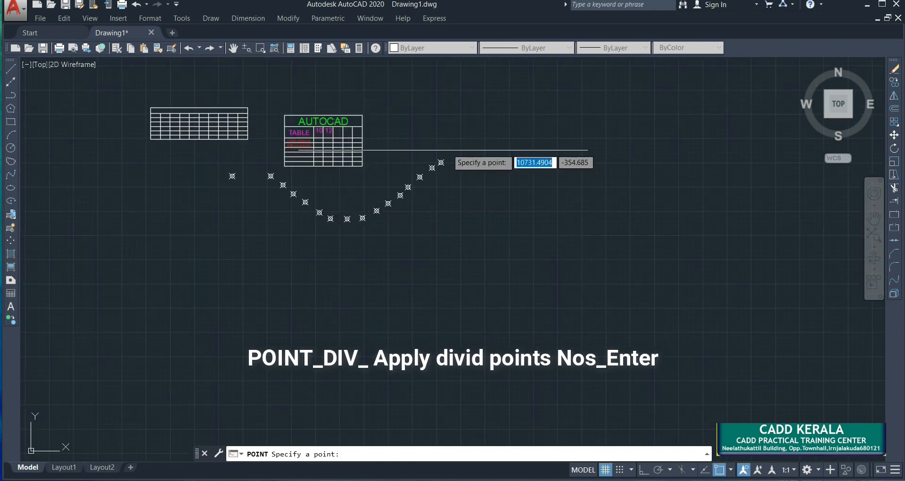
# End the Multiple Point command and regenerate the drawing to refresh the point symbols' size at the changed zoom.
pyautogui.scroll(2, 313, 181)
pyautogui.press('Escape')
pyautogui.press('Escape')
pyautogui.scroll(-4, 358, 192)
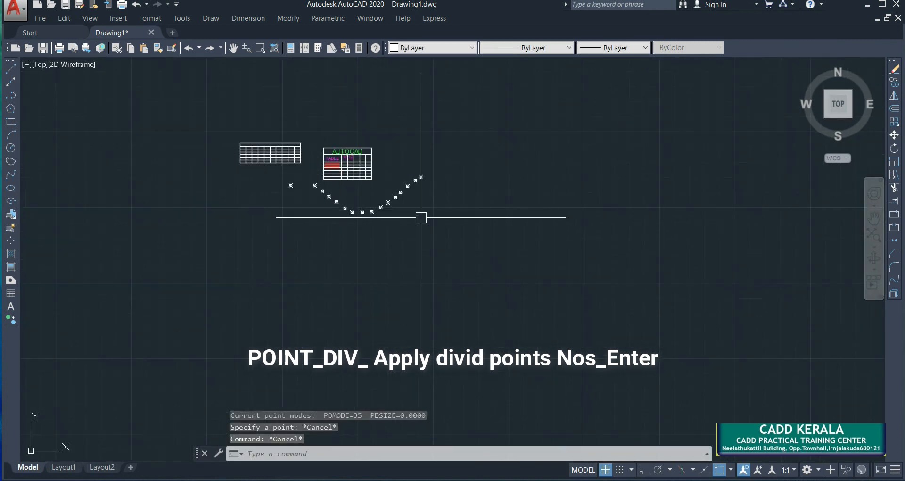
pyautogui.write('RE')
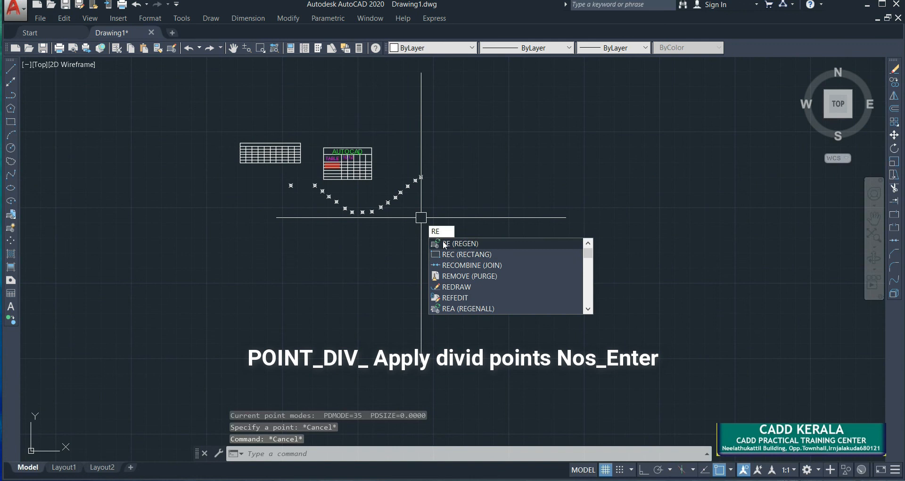
pyautogui.press('Return')
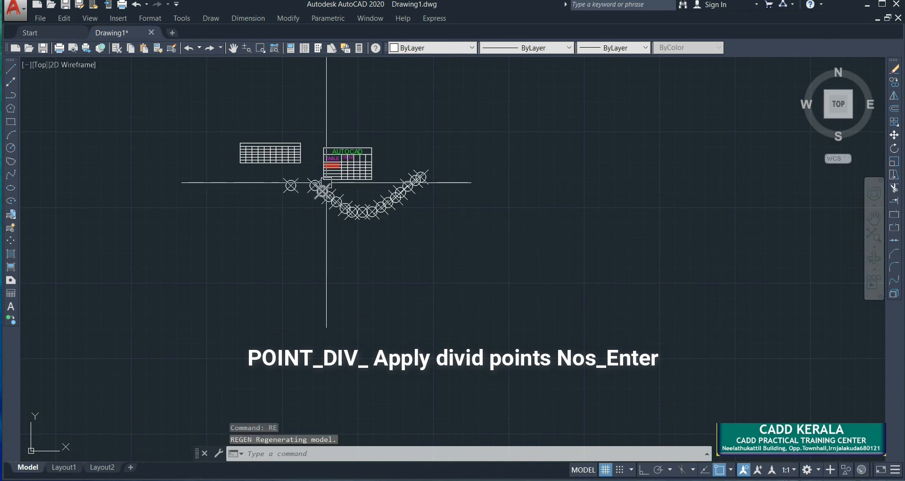
pyautogui.scroll(5, 308, 181)
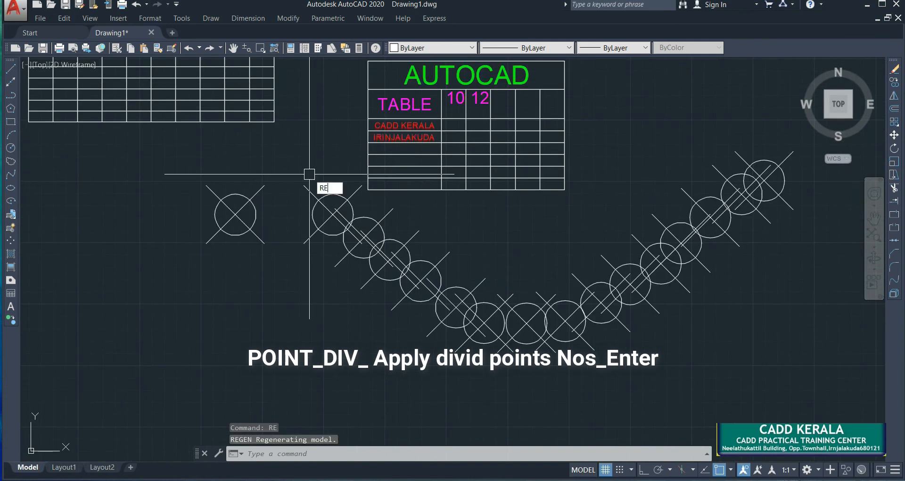
pyautogui.press('Escape')
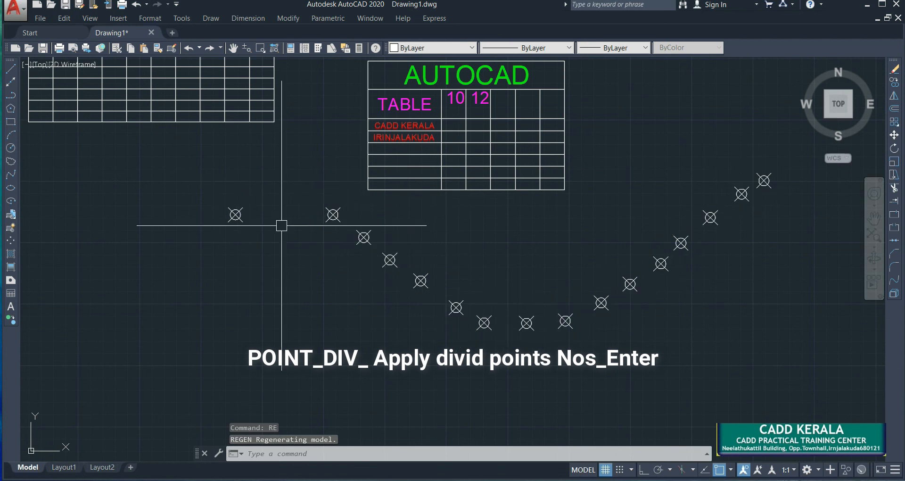
pyautogui.scroll(-3, 330, 231)
pyautogui.scroll(2, 353, 239)
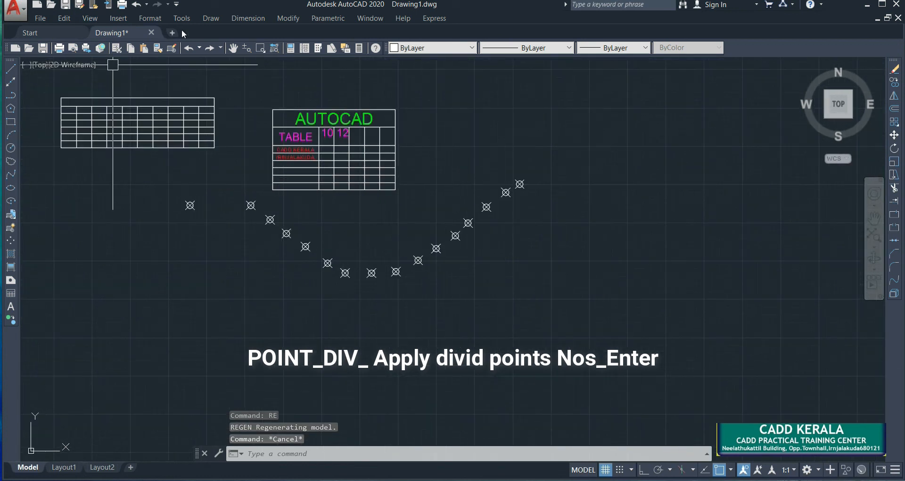
pyautogui.click(206, 21)
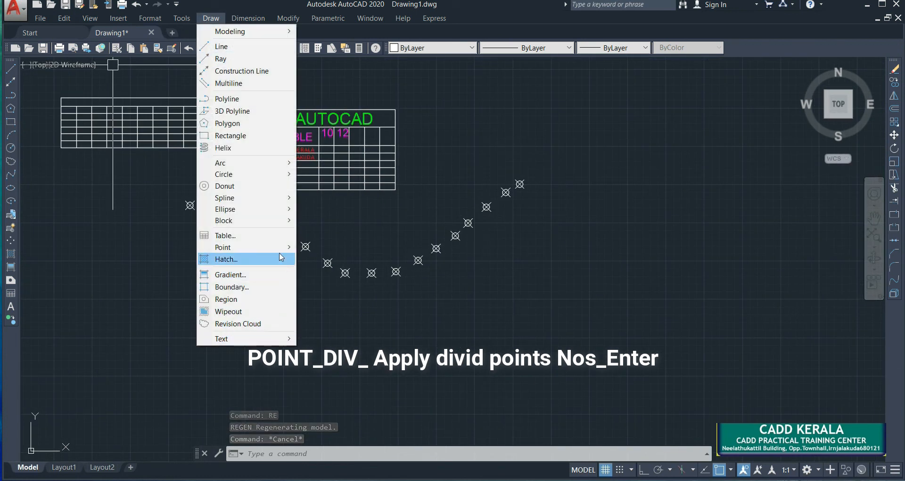
pyautogui.moveTo(285, 250)
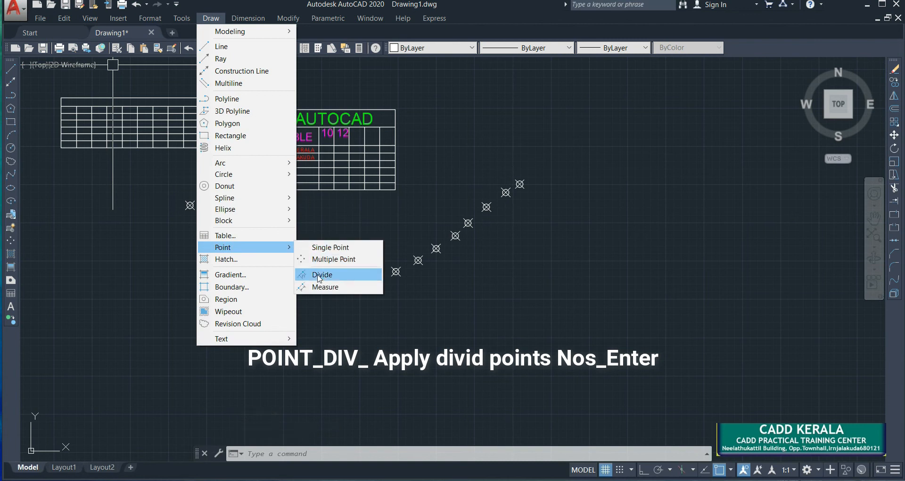
pyautogui.click(406, 352)
pyautogui.click(372, 344)
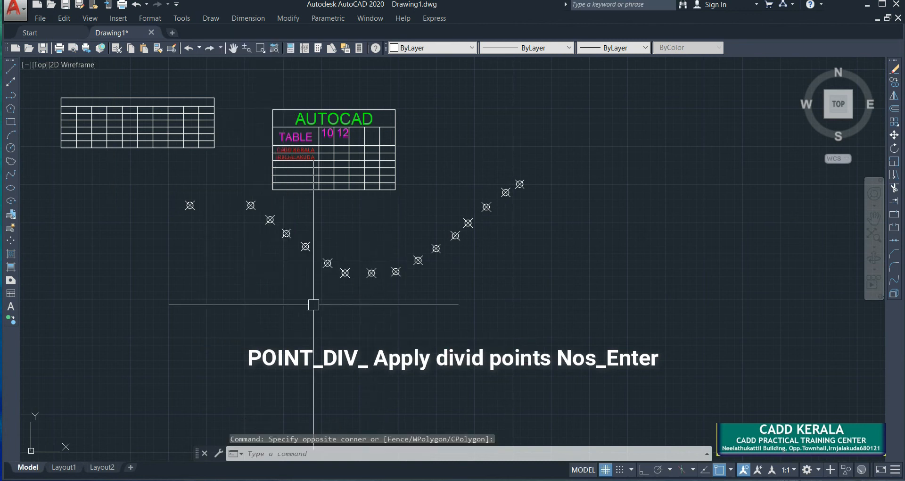
# Draw a horizontal line with Ortho on, below the run of points.
pyautogui.write('l')
pyautogui.press('Return')
pyautogui.click(104, 312)
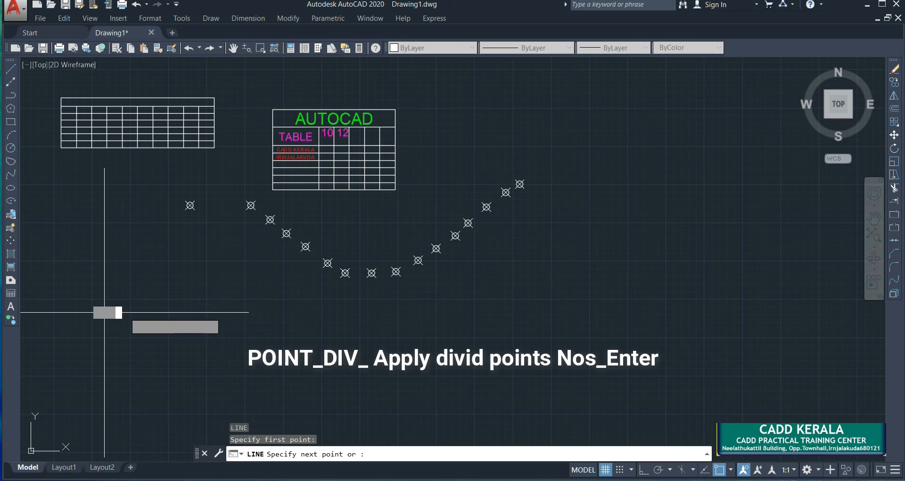
pyautogui.press('F8')
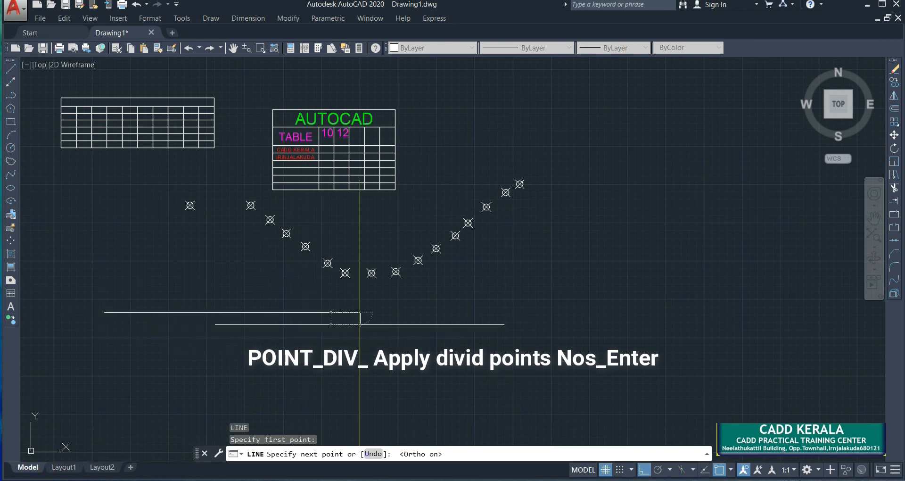
pyautogui.click(361, 312)
pyautogui.press('Escape')
pyautogui.click(556, 324)
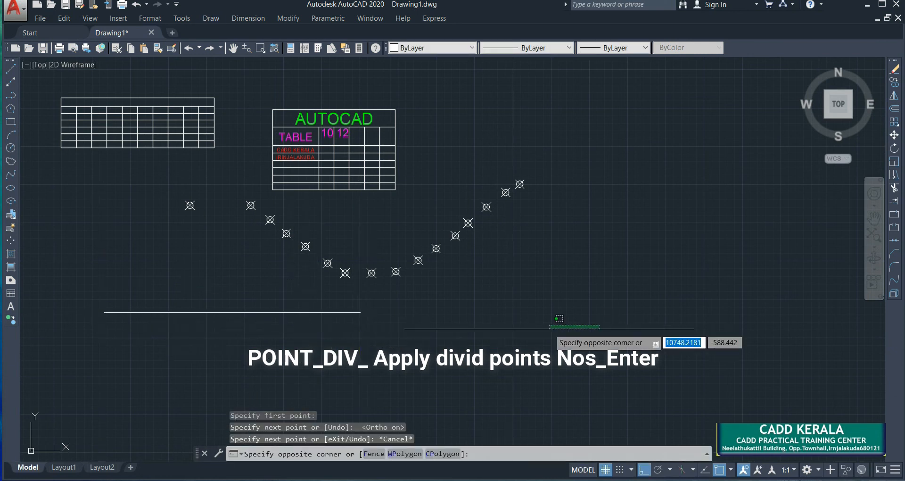
pyautogui.press('Escape')
pyautogui.press('Escape')
# Draw a circle by centre and radius to the right of the horizontal line, below the end of the point run.
pyautogui.write('c')
pyautogui.press('Return')
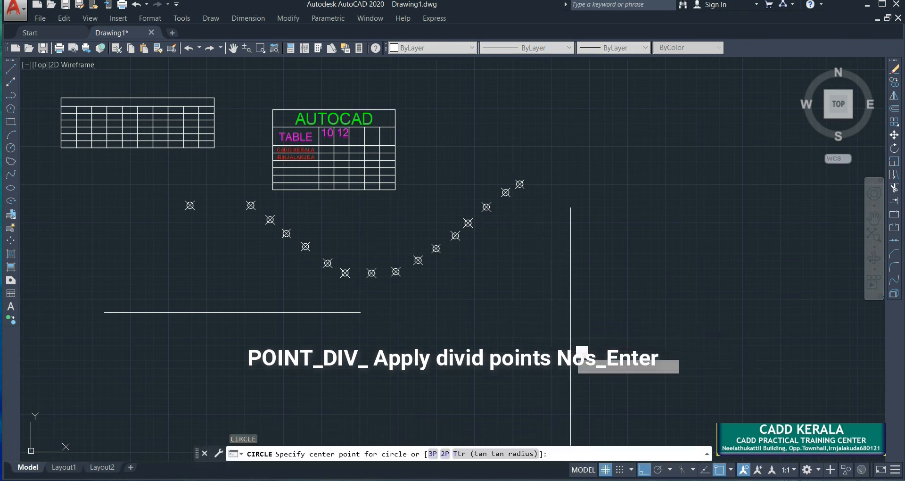
pyautogui.click(570, 351)
pyautogui.click(586, 293)
pyautogui.moveTo(530, 355)
pyautogui.mouseDown(button='middle')
pyautogui.moveTo(515, 333)
pyautogui.moveTo(519, 299)
pyautogui.mouseUp(button='middle')
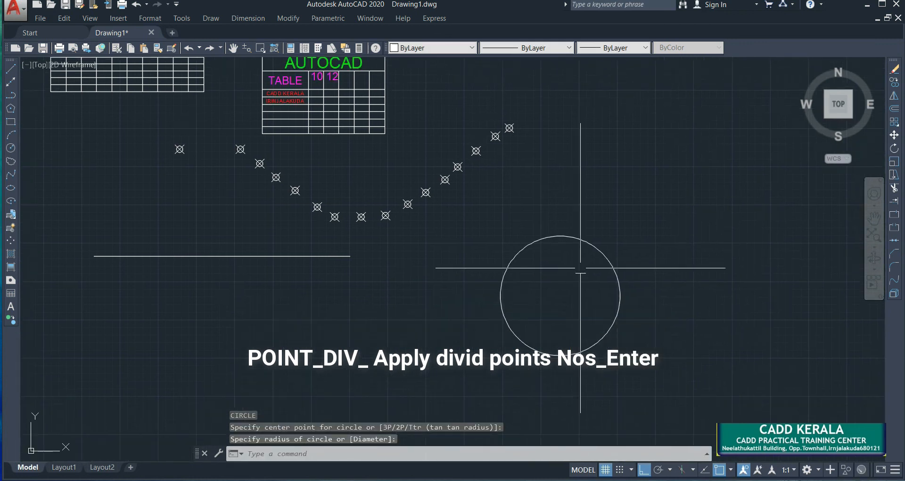
pyautogui.moveTo(551, 366); pyautogui.dragTo(432, 369, button='middle')
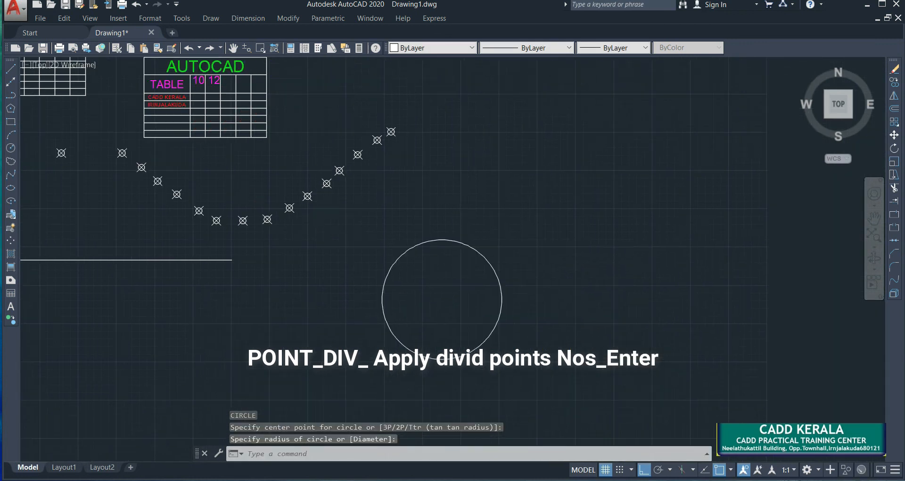
# Divide the circle into 8 equal segments with points.
pyautogui.click(213, 18)
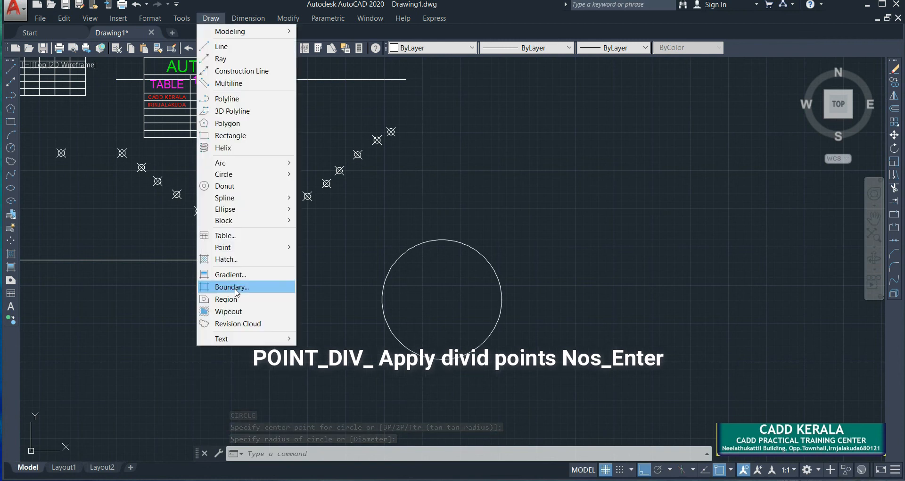
pyautogui.moveTo(225, 247)
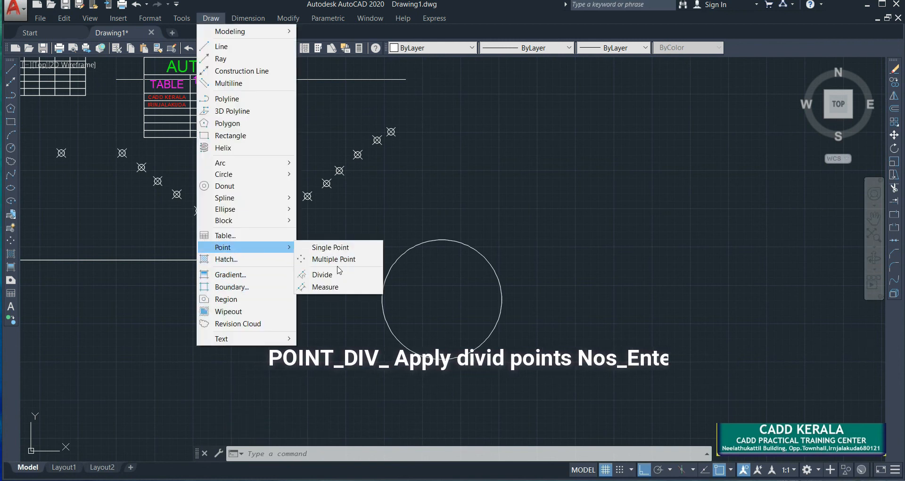
pyautogui.click(313, 275)
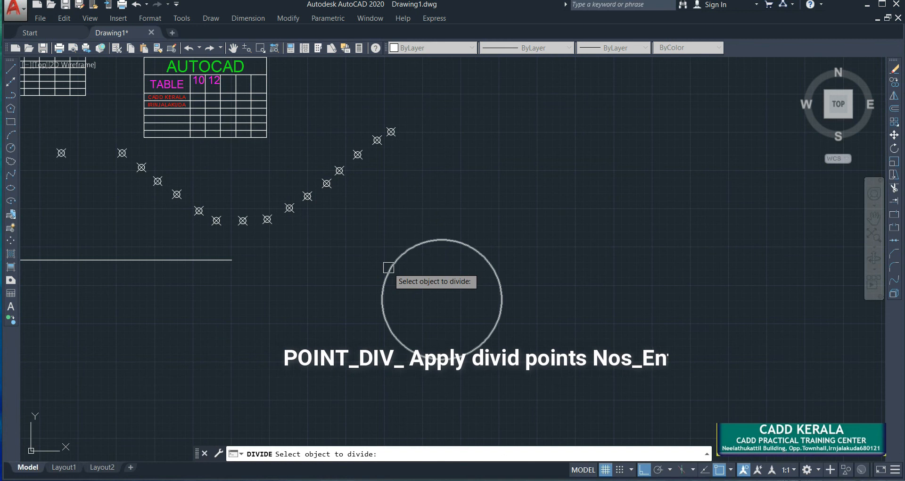
pyautogui.click(389, 267)
pyautogui.press('Return')
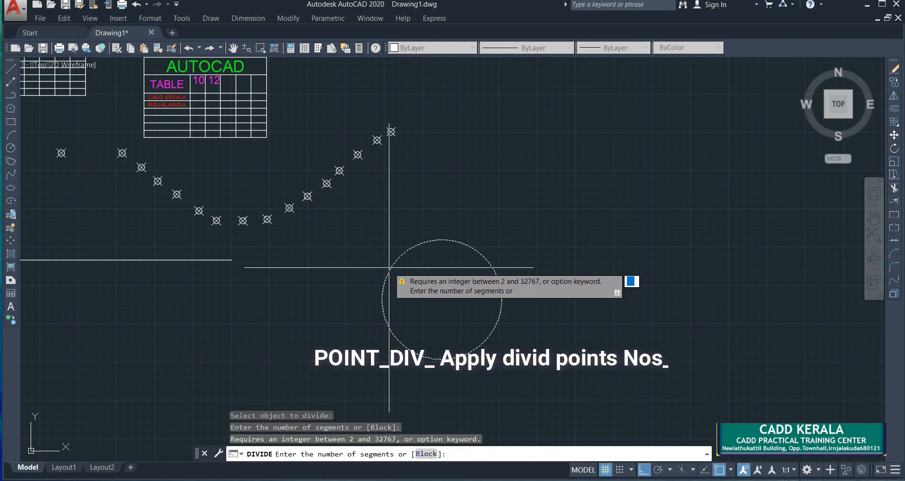
pyautogui.press('Return')
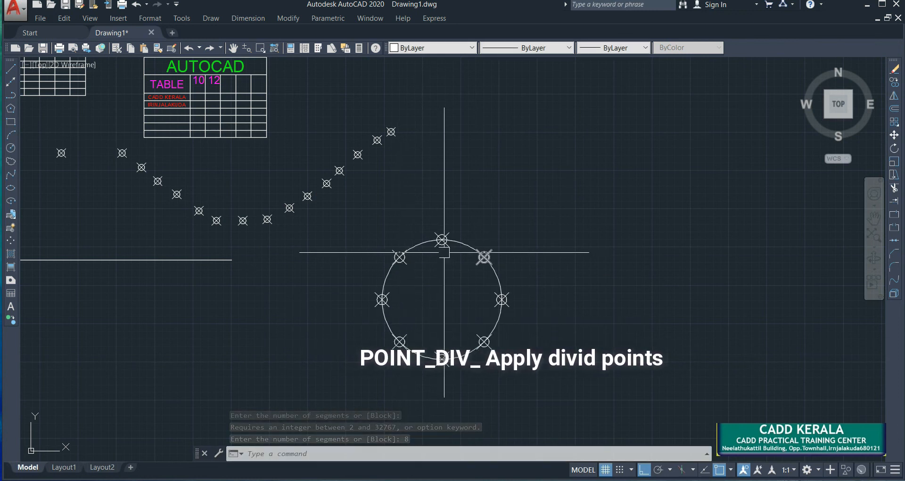
# Divide the horizontal line into 5 equal segments with the DIV command.
pyautogui.scroll(-3, 535, 196)
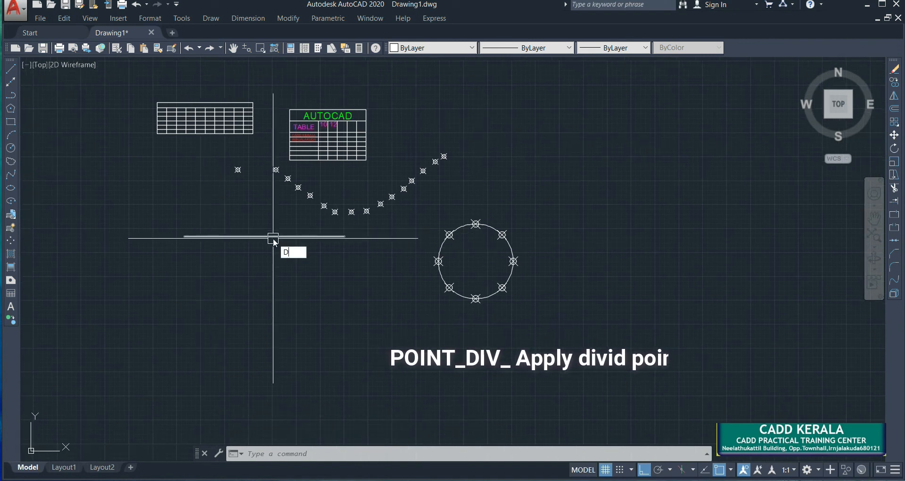
pyautogui.write('IV')
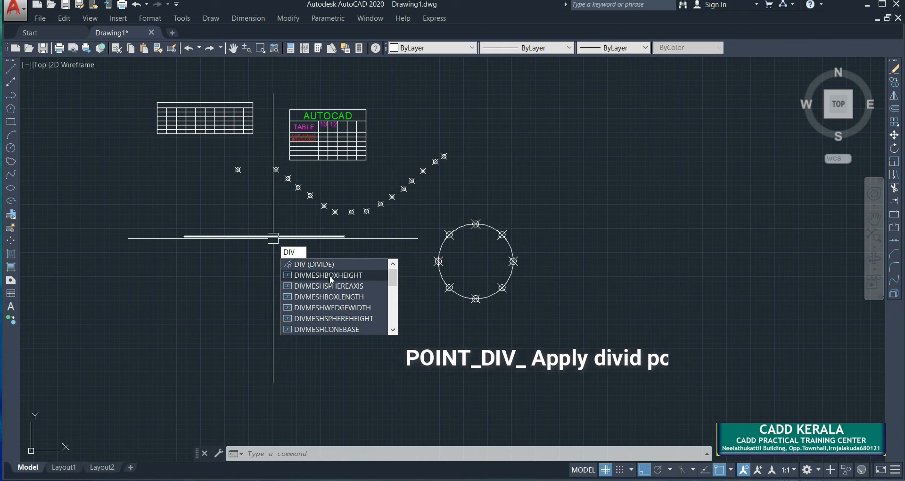
pyautogui.click(312, 264)
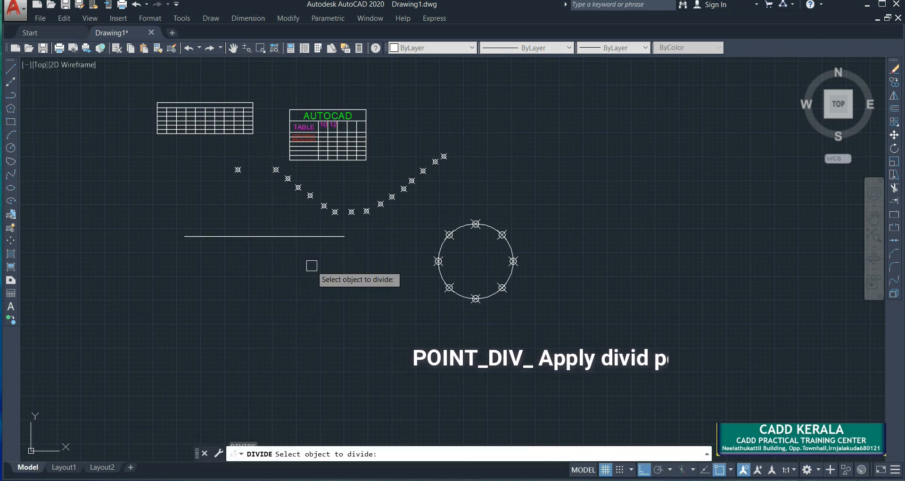
pyautogui.click(267, 237)
pyautogui.press('Return')
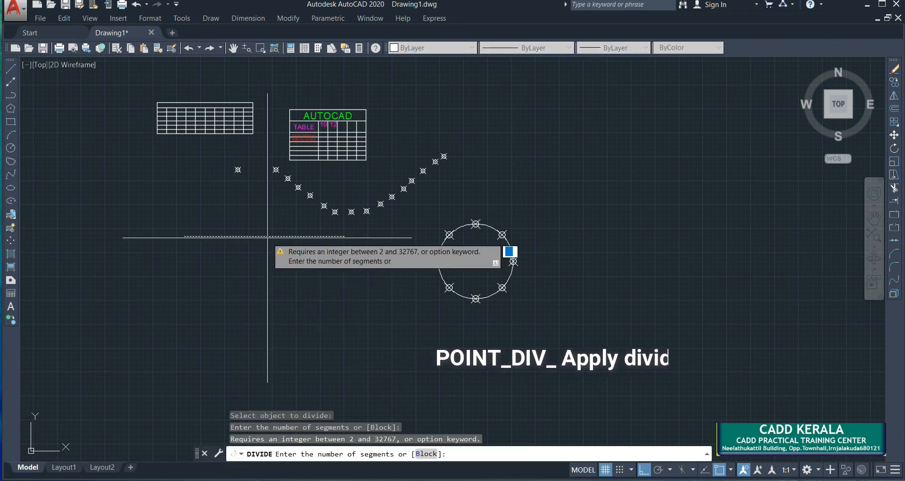
pyautogui.press('Return')
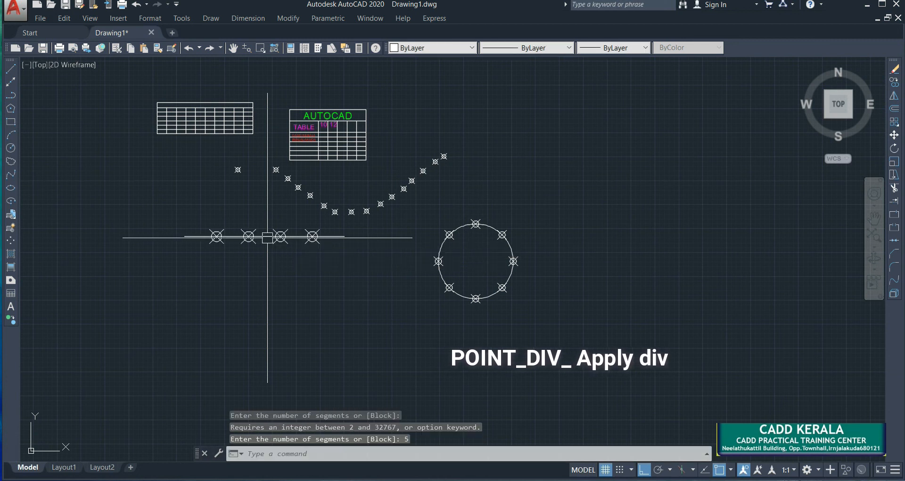
# Add a linear dimension below the line, from its left end to the first division point.
pyautogui.scroll(3, 218, 235)
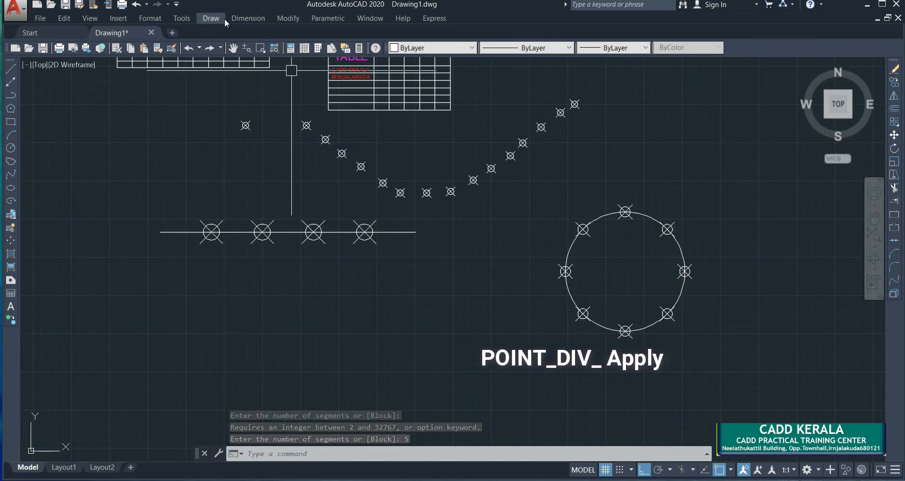
pyautogui.click(250, 19)
pyautogui.click(253, 51)
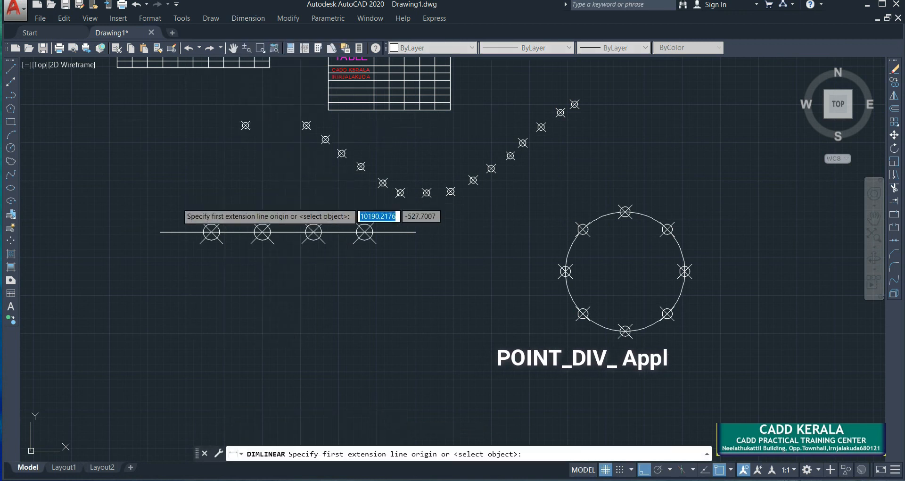
pyautogui.scroll(2, 168, 231)
pyautogui.click(155, 236)
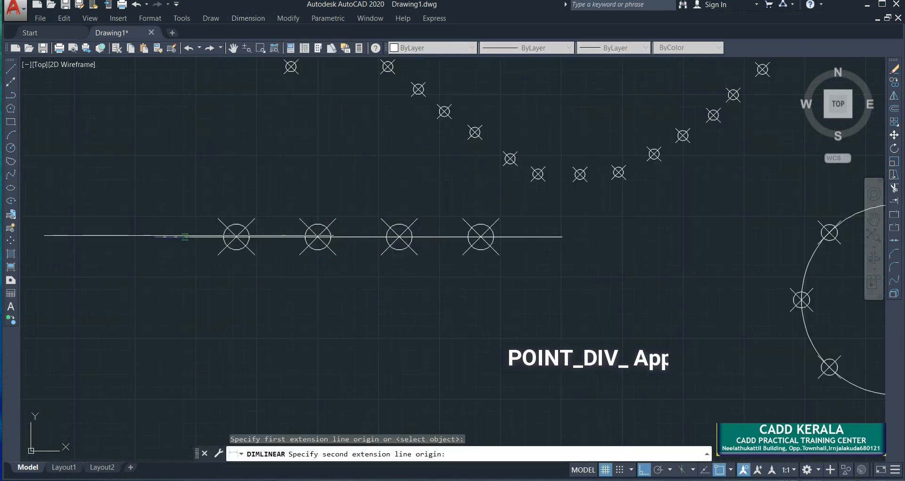
pyautogui.click(236, 236)
pyautogui.scroll(5, 174, 255)
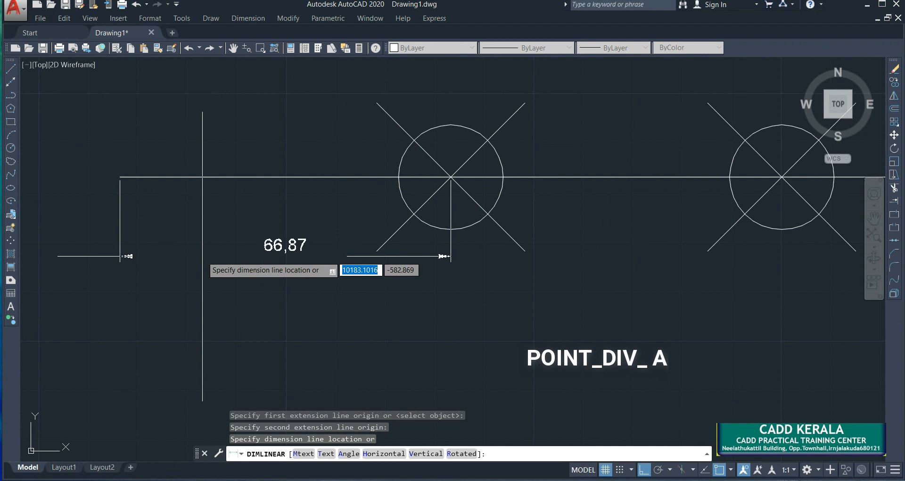
pyautogui.click(509, 254)
pyautogui.moveTo(509, 255); pyautogui.dragTo(317, 283, button='middle')
# Add a linear dimension below the line between the first and second division points.
pyautogui.press('Return')
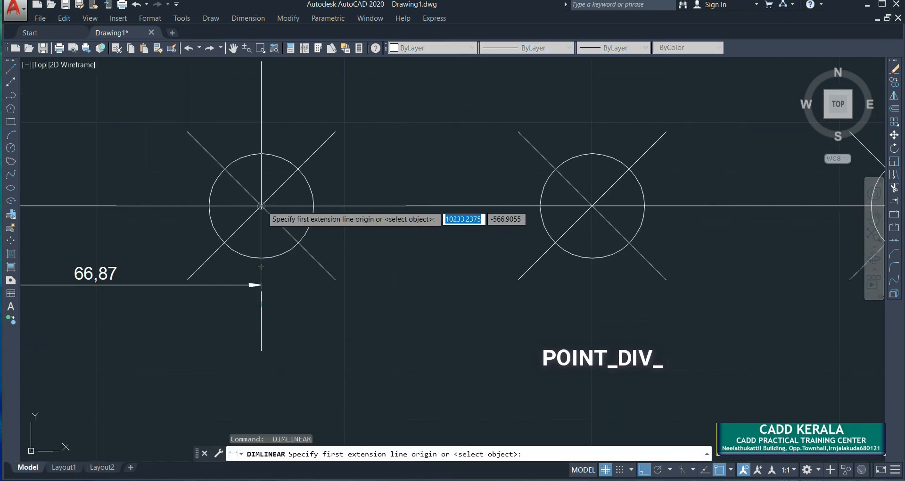
pyautogui.click(261, 205)
pyautogui.click(591, 205)
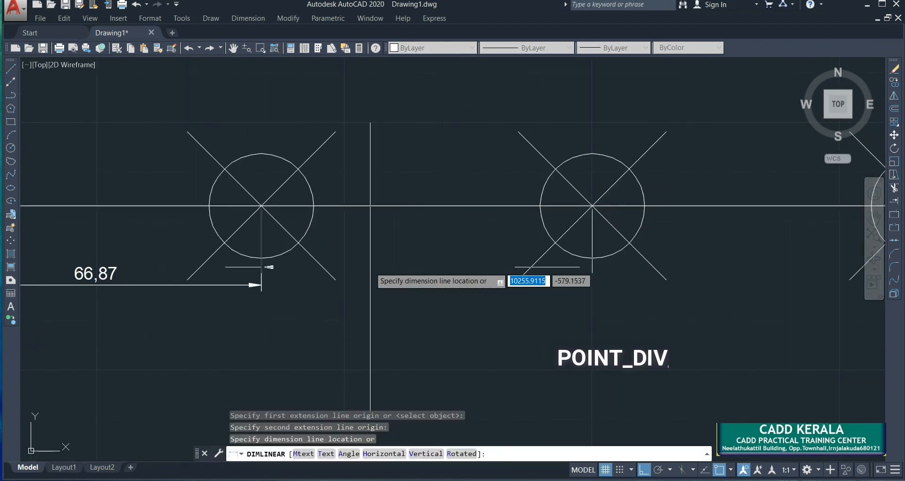
pyautogui.click(264, 272)
pyautogui.scroll(-4, 582, 289)
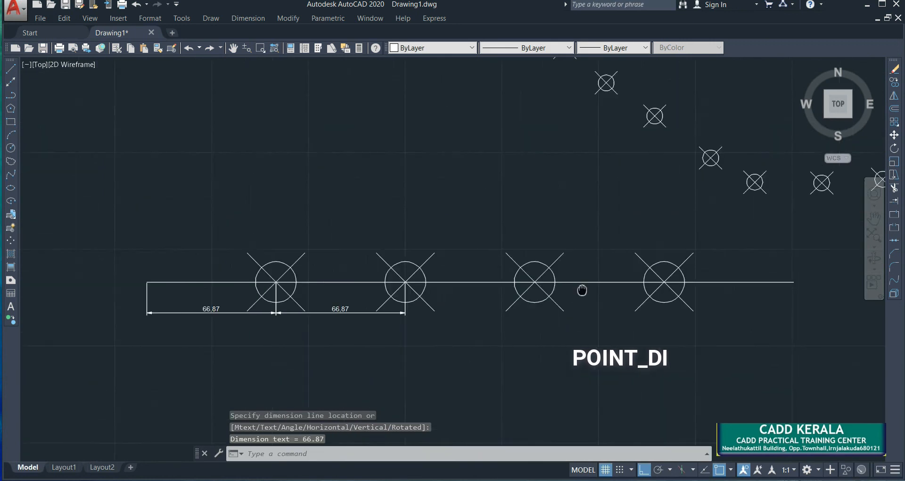
# Add a linear dimension below the line, from the last division point to its right end.
pyautogui.press('Return')
pyautogui.click(588, 272)
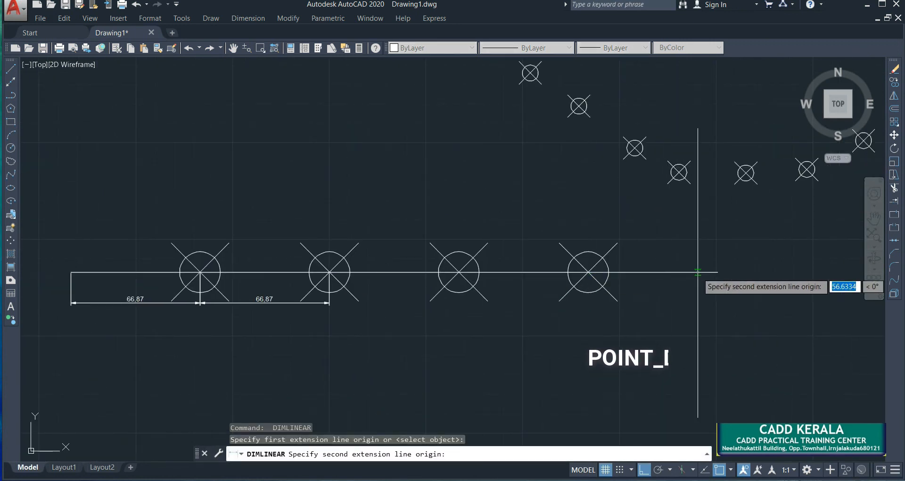
pyautogui.click(717, 272)
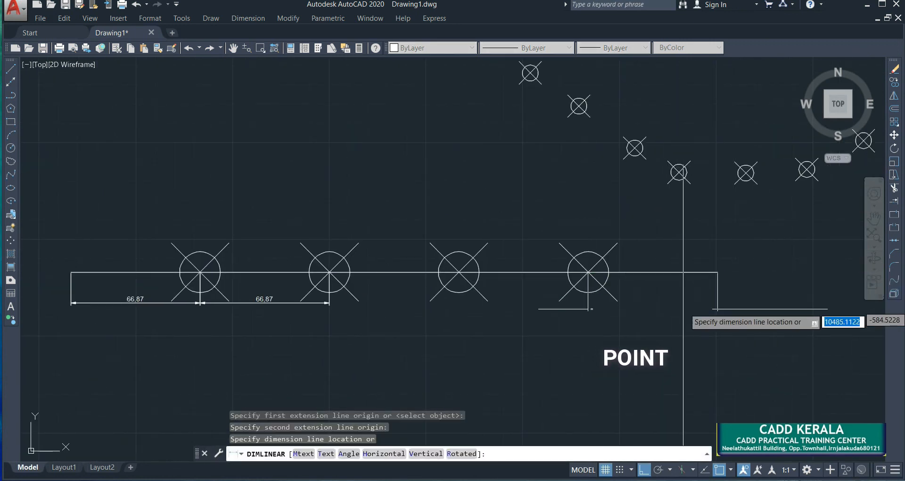
pyautogui.click(669, 310)
pyautogui.press('Escape')
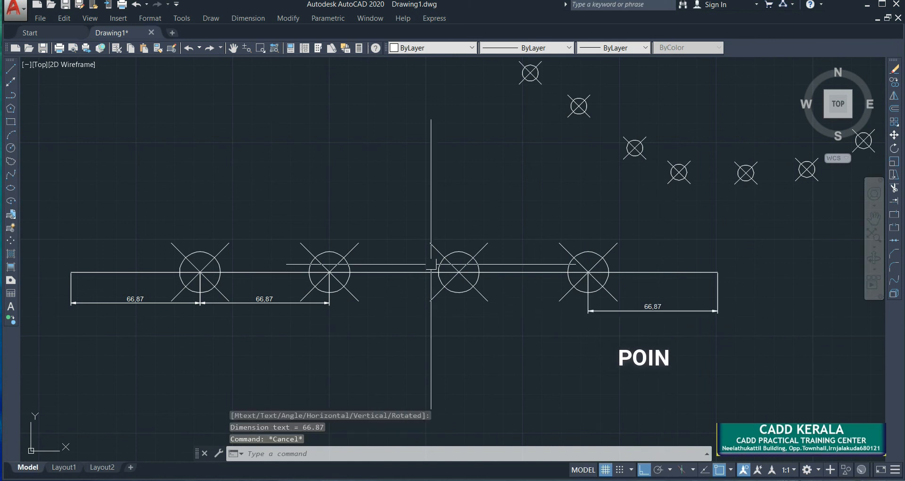
# Delete the three linear dimensions below the divided horizontal line.
pyautogui.scroll(-4, 433, 275)
pyautogui.scroll(2, 432, 276)
pyautogui.press('Escape')
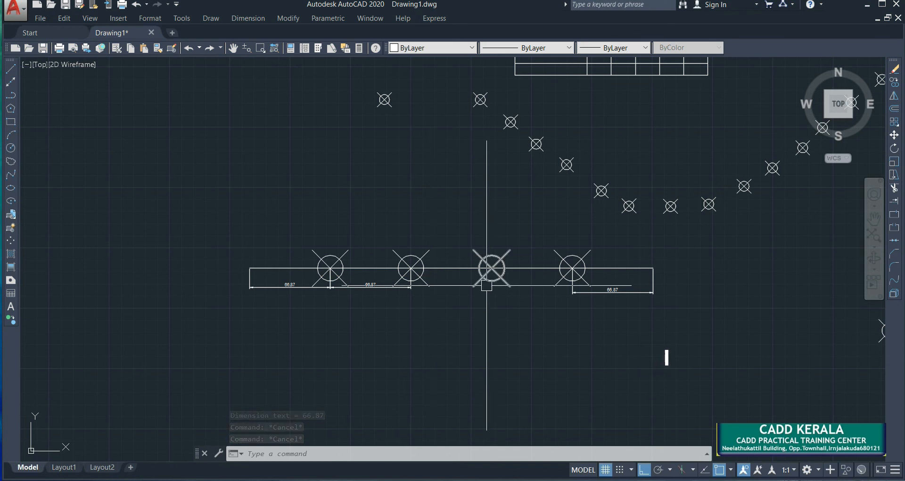
pyautogui.scroll(-2, 312, 186)
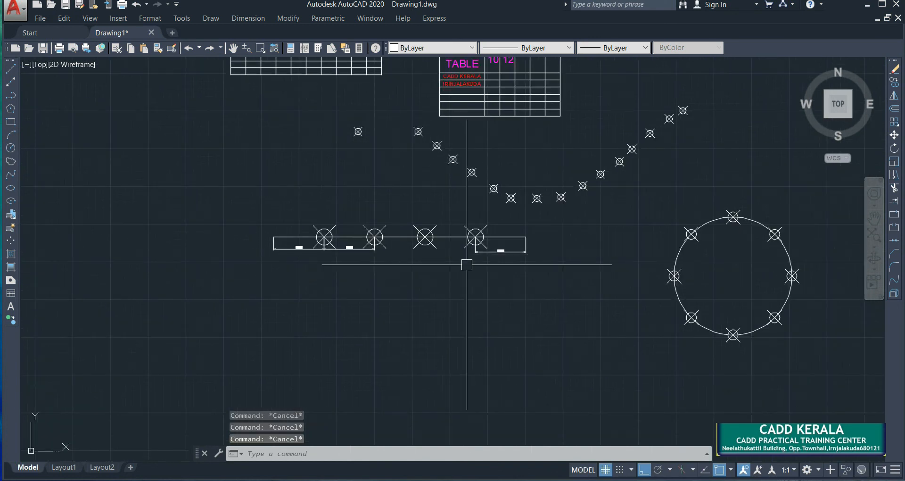
pyautogui.scroll(2, 365, 247)
pyautogui.click(351, 248)
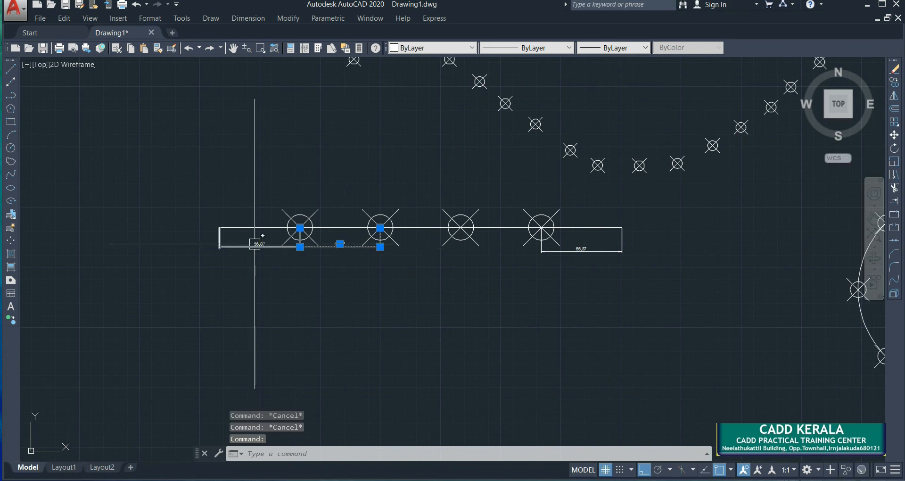
pyautogui.press('Delete')
pyautogui.click(542, 252)
pyautogui.press('Delete')
pyautogui.scroll(-2, 379, 220)
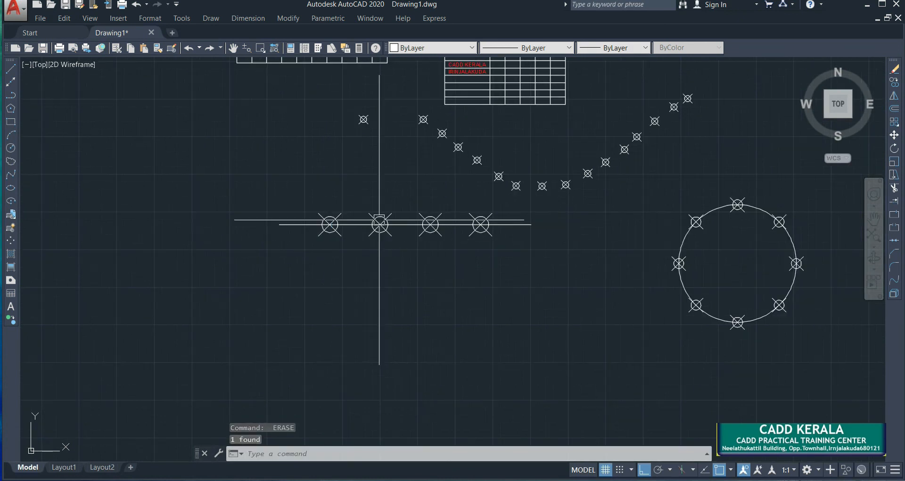
pyautogui.moveTo(408, 222); pyautogui.dragTo(402, 215, button='middle')
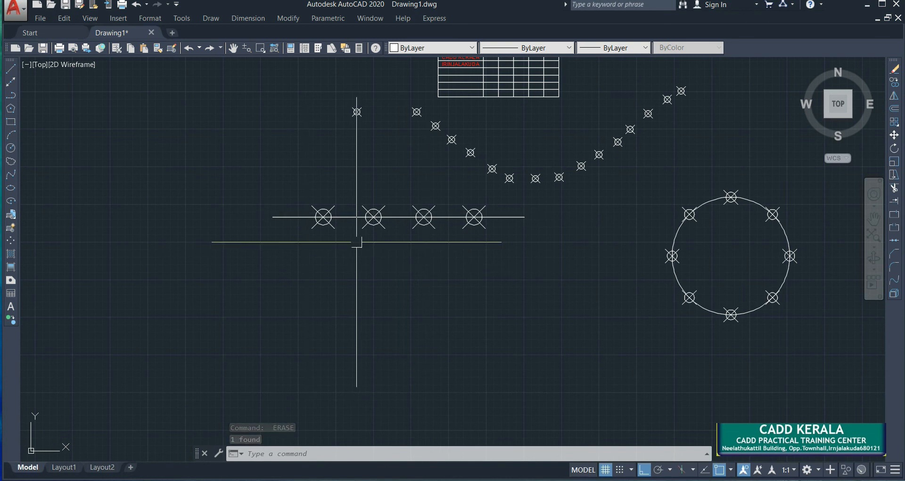
pyautogui.scroll(-2, 348, 273)
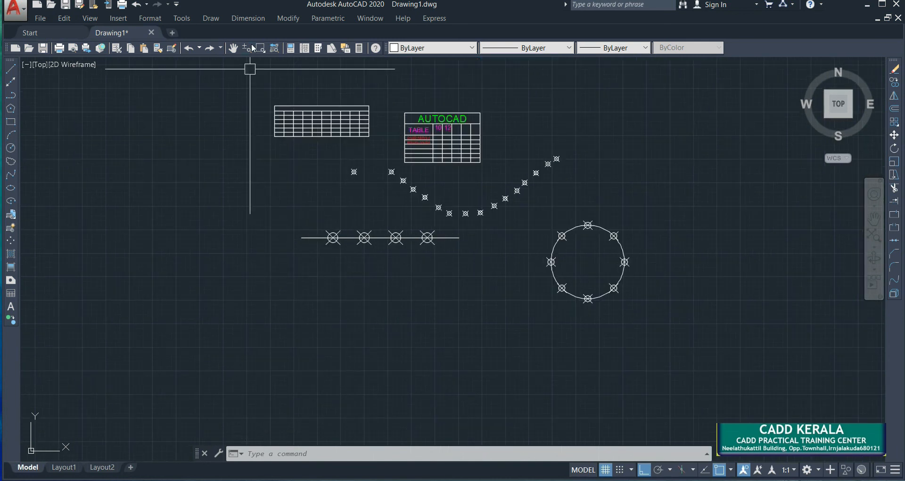
pyautogui.click(214, 21)
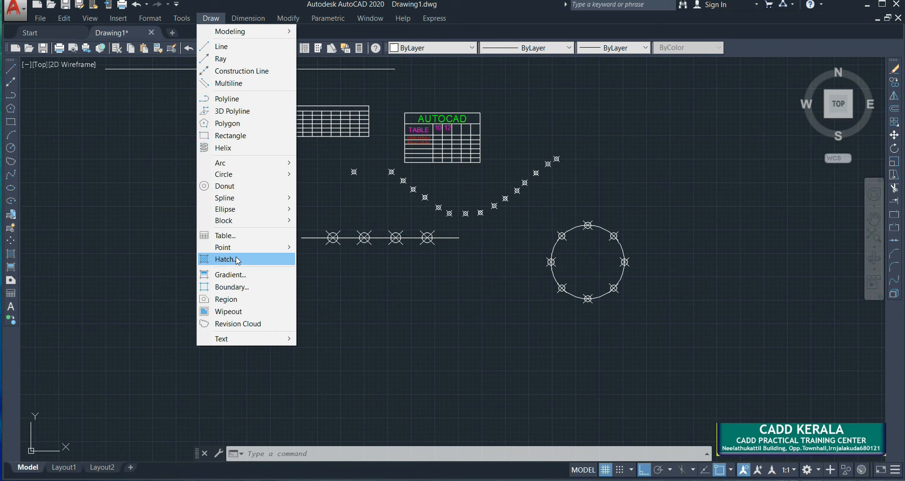
pyautogui.click(370, 301)
pyautogui.click(298, 303)
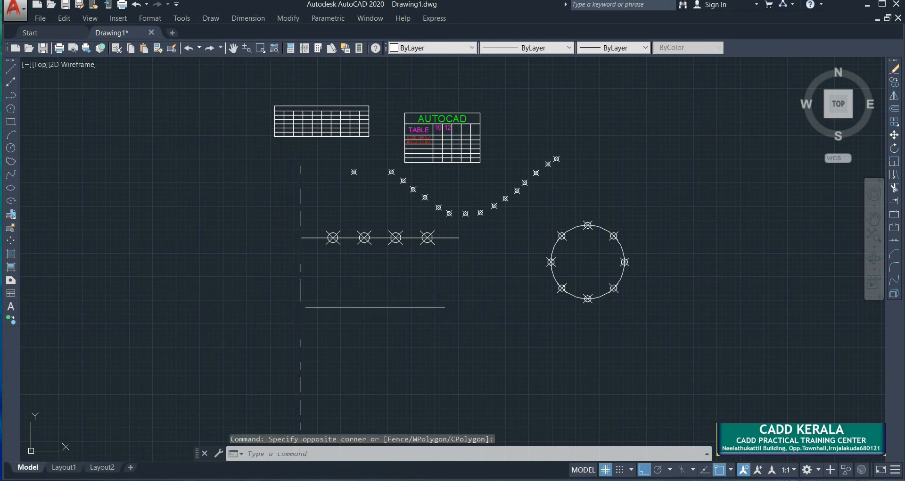
# Draw a longer horizontal line below the divided line, extending past both of its ends.
pyautogui.click(15, 68)
pyautogui.click(228, 286)
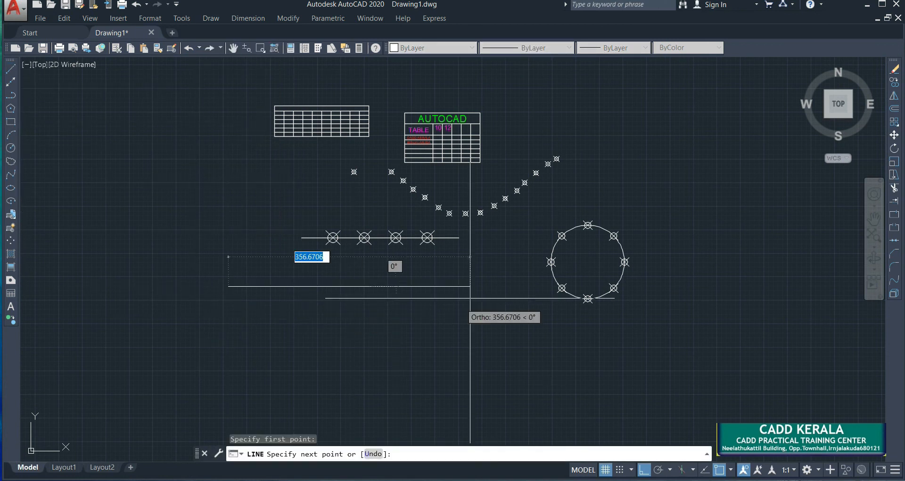
pyautogui.click(490, 287)
pyautogui.press('Escape')
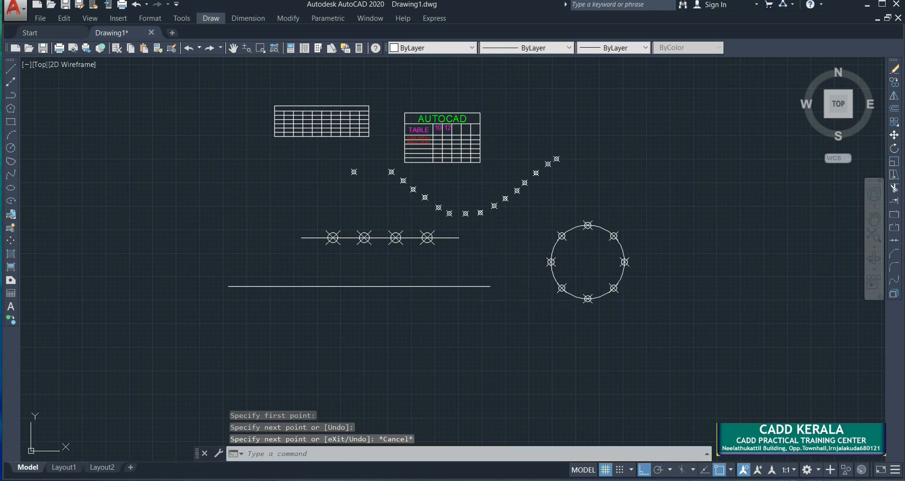
pyautogui.click(336, 315)
pyautogui.click(285, 320)
# Place points along the new lower line with the Measure command, using a segment length of 100.
pyautogui.moveTo(268, 290); pyautogui.dragTo(268, 275, button='middle')
pyautogui.scroll(1, 282, 274)
pyautogui.scroll(1, 280, 270)
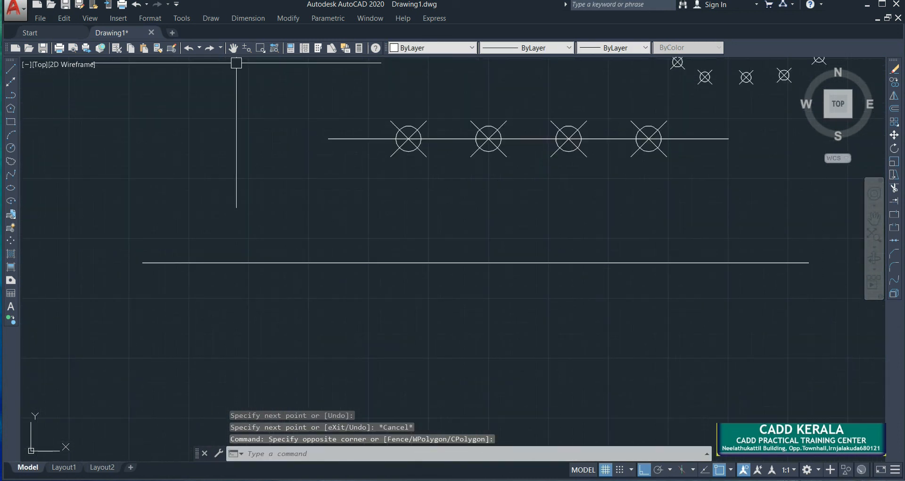
pyautogui.scroll(-1, 280, 188)
pyautogui.click(210, 21)
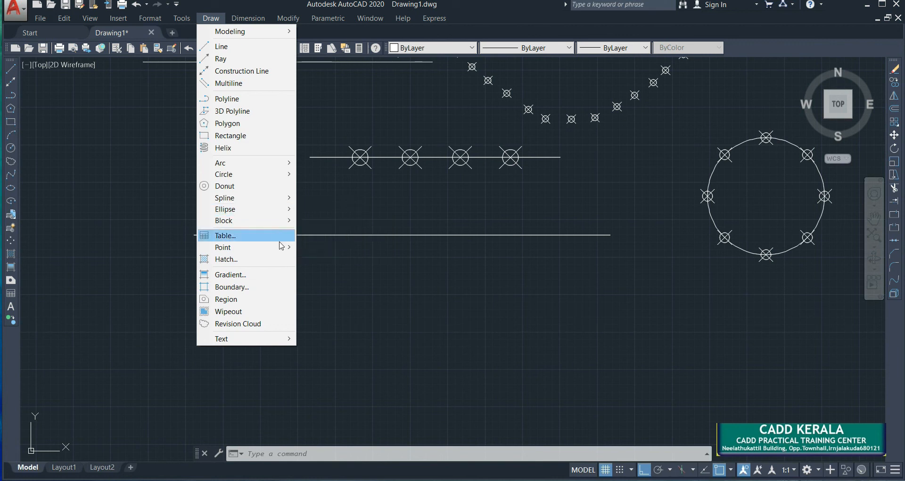
pyautogui.moveTo(283, 247)
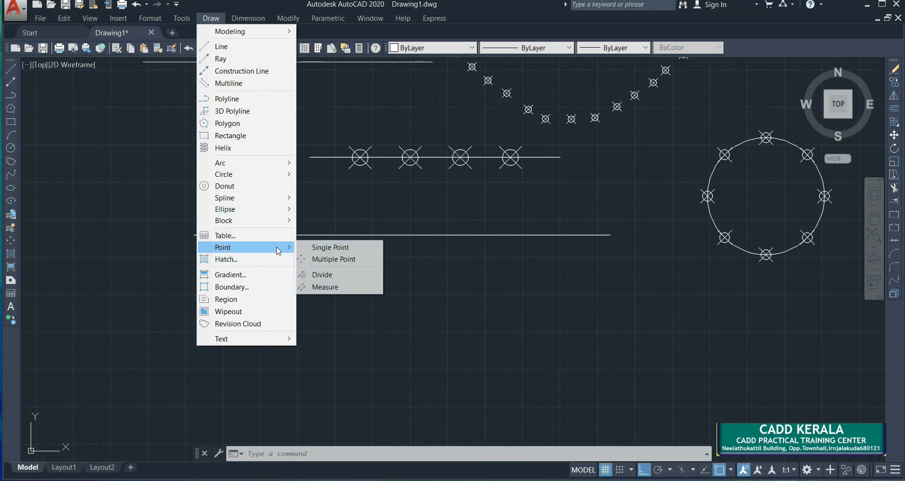
pyautogui.click(328, 287)
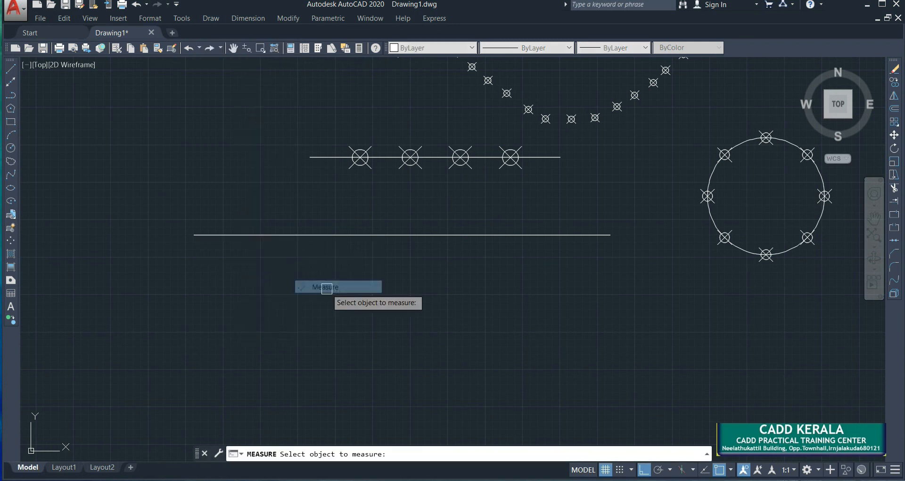
pyautogui.click(330, 235)
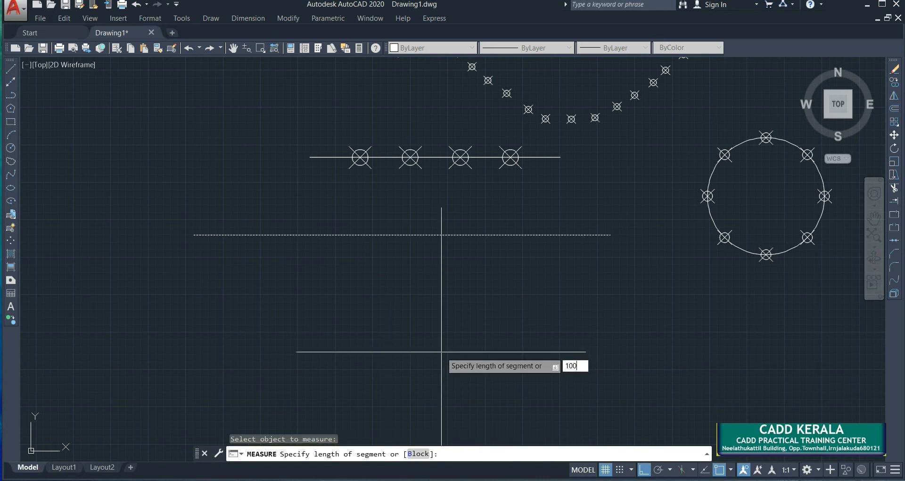
pyautogui.press('Return')
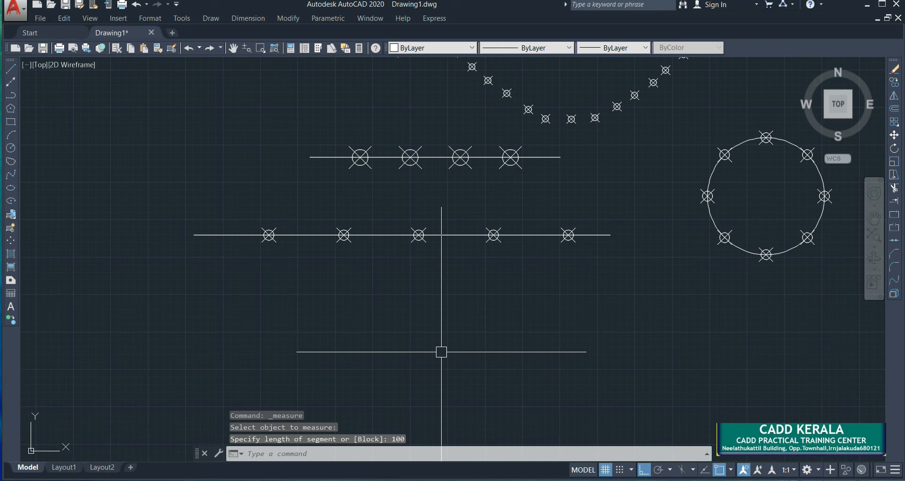
# Add a linear dimension below the lower line, from its left end to the first measured point.
pyautogui.click(248, 18)
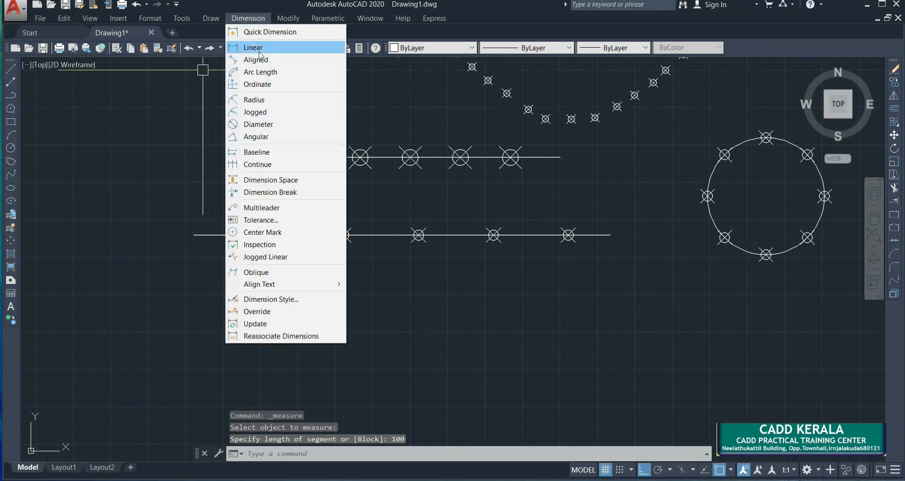
pyautogui.click(258, 51)
pyautogui.click(194, 234)
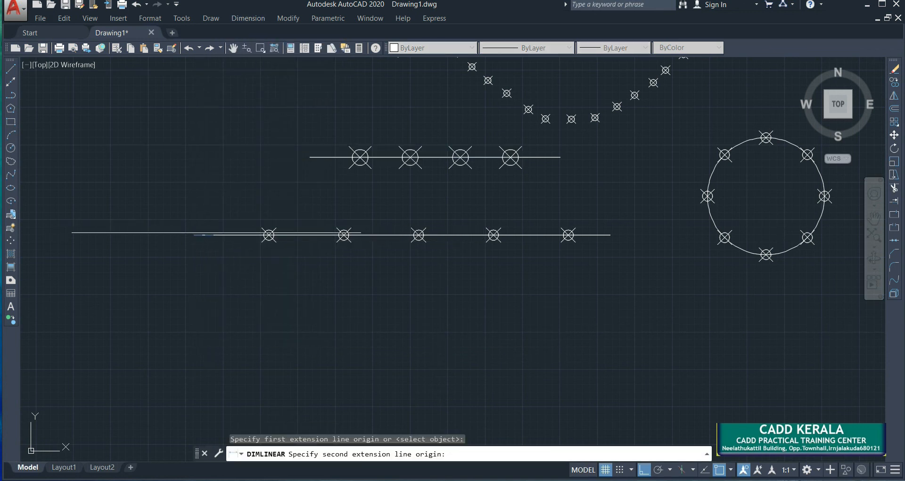
pyautogui.click(269, 234)
pyautogui.scroll(4, 238, 255)
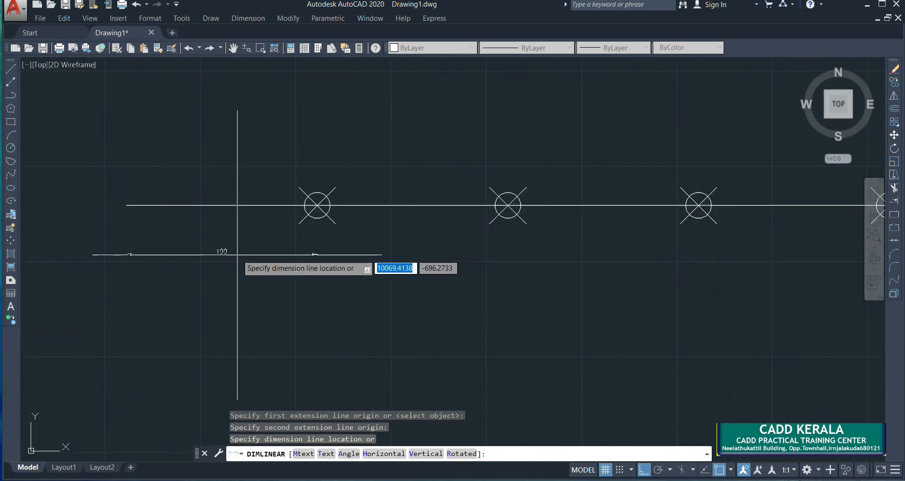
pyautogui.click(237, 254)
# Add a linear dimension below the lower line between the second and third measured points.
pyautogui.moveTo(529, 346); pyautogui.dragTo(341, 349, button='middle')
pyautogui.press('Return')
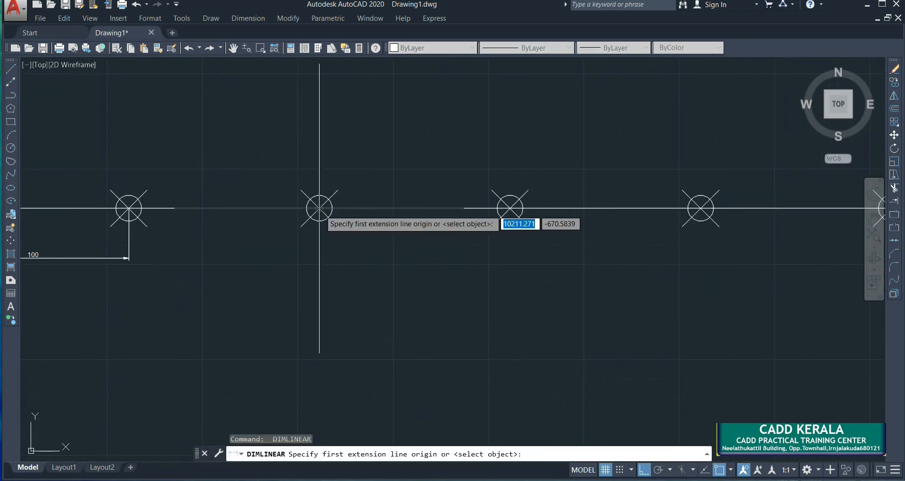
pyautogui.click(319, 208)
pyautogui.click(510, 208)
pyautogui.click(440, 254)
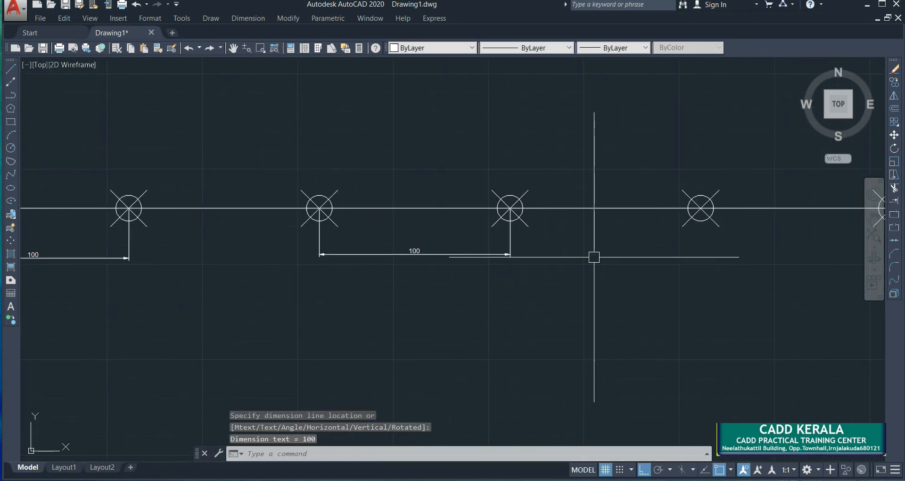
# Add a linear dimension below the lower line between the fourth and fifth measured points.
pyautogui.moveTo(594, 257); pyautogui.dragTo(170, 276, button='middle')
pyautogui.press('Return')
pyautogui.click(277, 227)
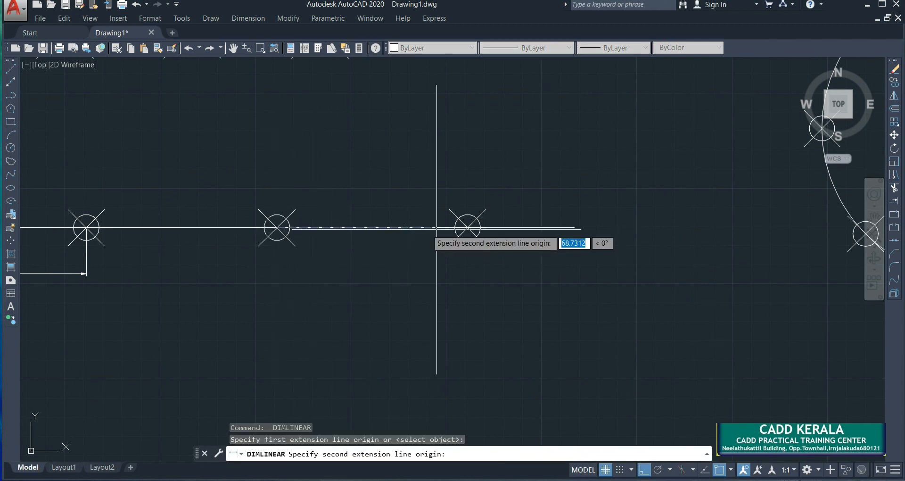
pyautogui.click(468, 228)
pyautogui.click(386, 280)
# Add a linear dimension above the lower line, from the fifth measured point to the line's right end.
pyautogui.press('Return')
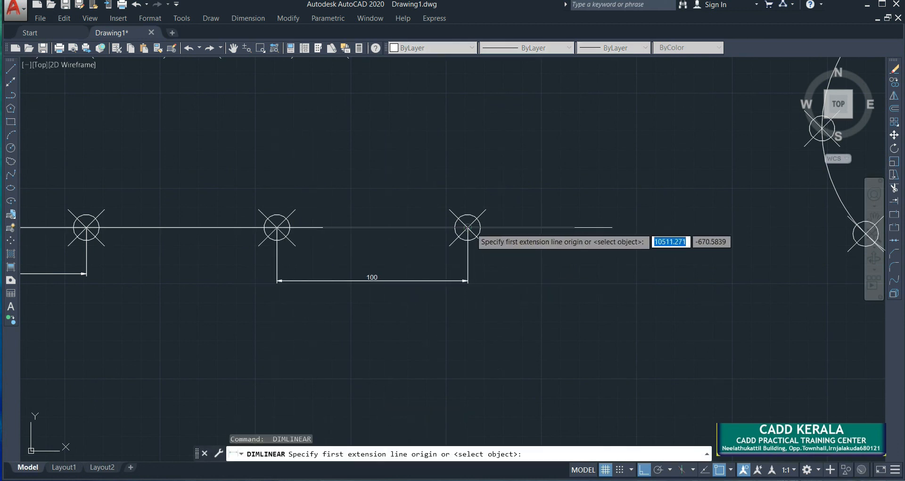
pyautogui.click(467, 228)
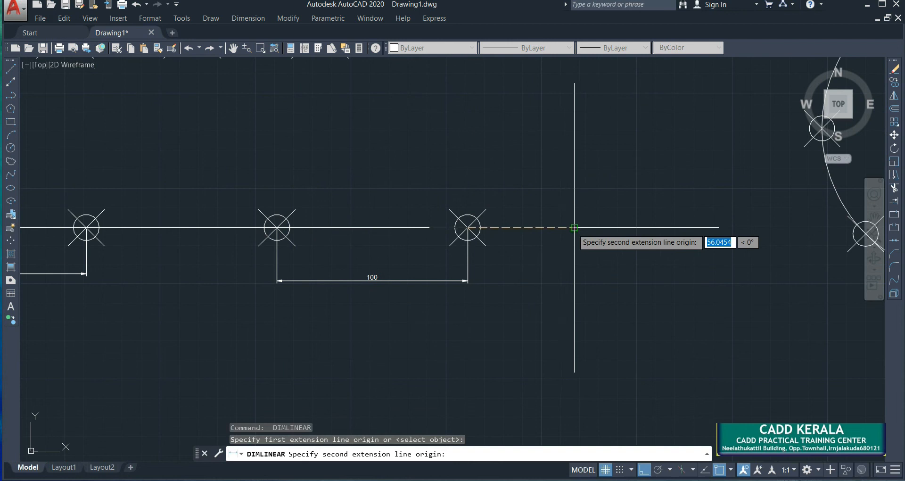
pyautogui.click(573, 228)
pyautogui.scroll(6, 532, 217)
pyautogui.click(532, 209)
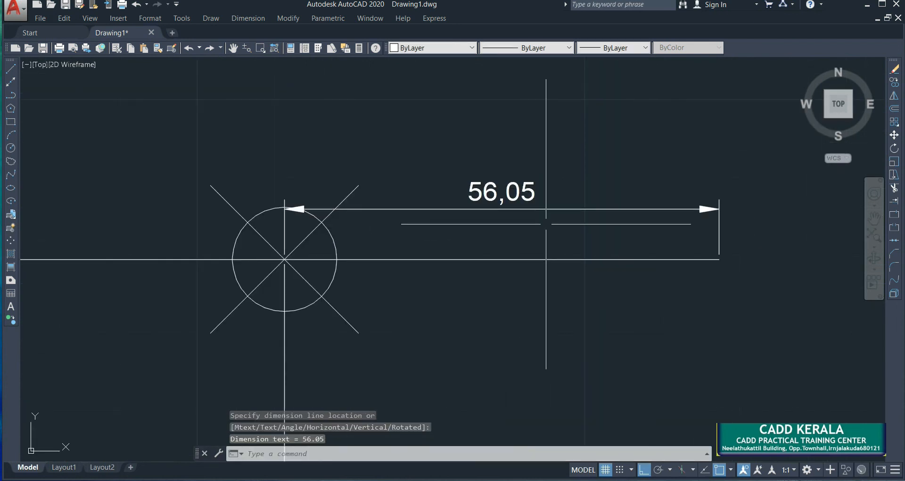
pyautogui.click(607, 225)
pyautogui.click(592, 176)
pyautogui.scroll(-5, 579, 225)
pyautogui.moveTo(593, 228); pyautogui.dragTo(586, 181, button='middle')
pyautogui.press('Escape')
pyautogui.press('Escape')
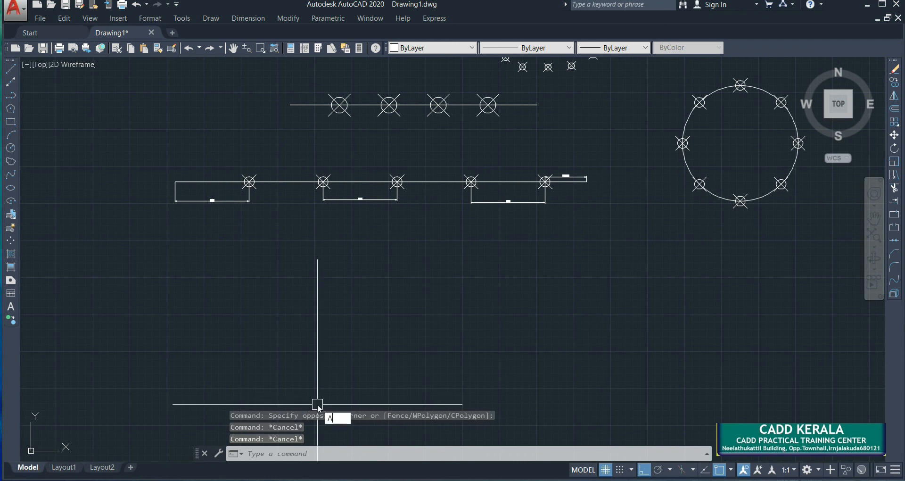
# Draw a wide, upward-bulging three-point arc below the measured line with Ortho turned off.
pyautogui.press('Return')
pyautogui.click(238, 333)
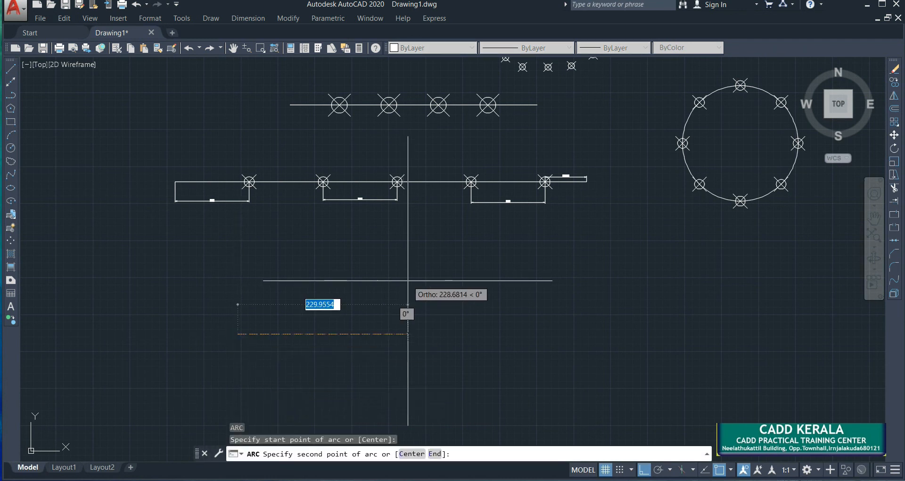
pyautogui.press('F8')
pyautogui.click(429, 259)
pyautogui.click(682, 314)
pyautogui.press('Escape')
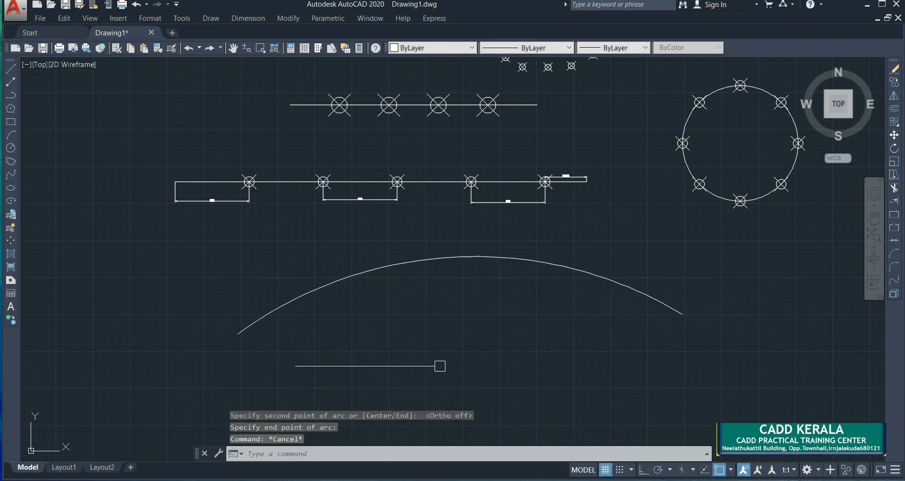
# Place points along the arc with the Measure command, using a segment length of 250.
pyautogui.click(205, 18)
pyautogui.moveTo(257, 252)
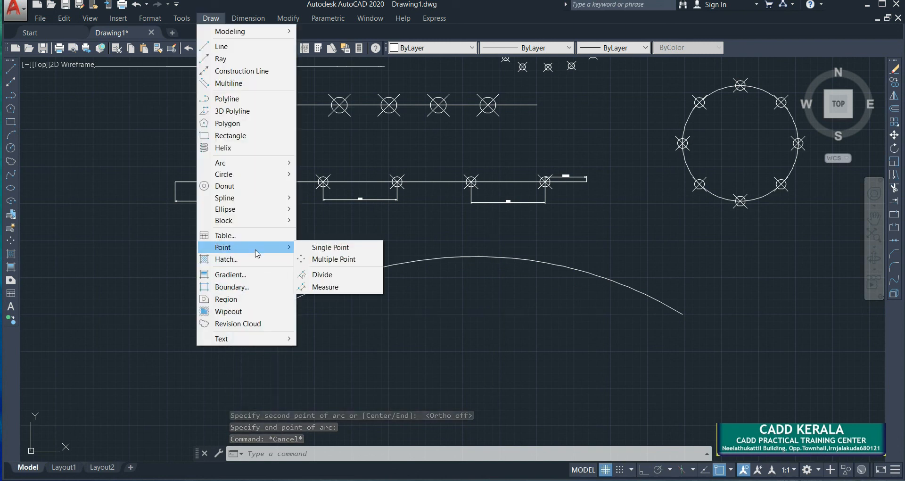
pyautogui.click(325, 286)
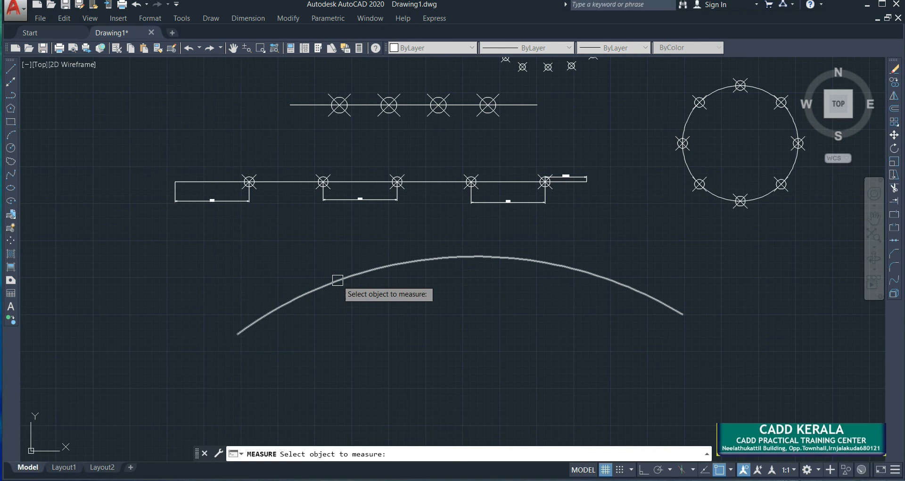
pyautogui.click(337, 280)
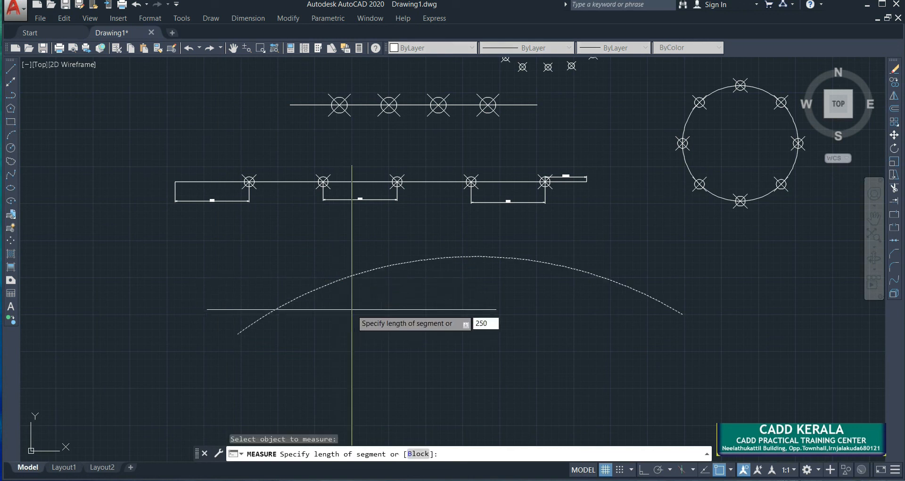
pyautogui.press('Return')
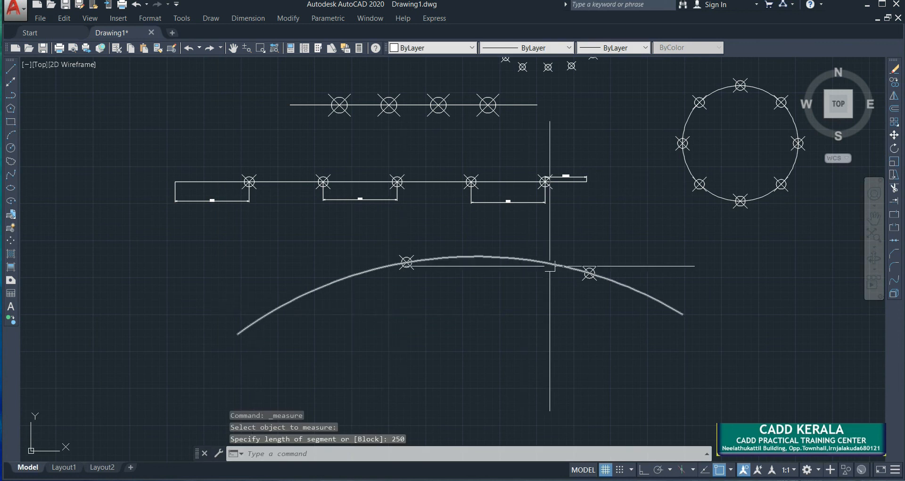
pyautogui.scroll(-4, 634, 390)
pyautogui.scroll(2, 434, 200)
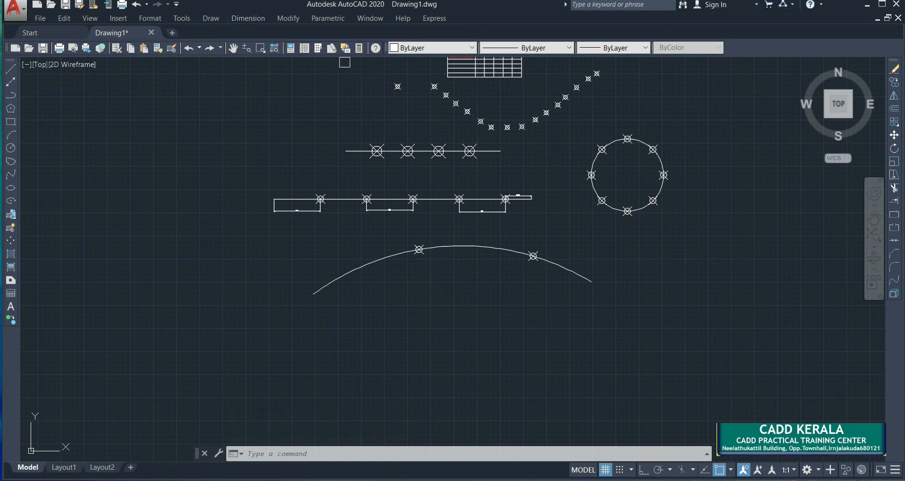
pyautogui.moveTo(489, 247)
pyautogui.mouseDown(button='middle')
pyautogui.moveTo(311, 284)
pyautogui.moveTo(306, 321)
pyautogui.mouseUp(button='middle')
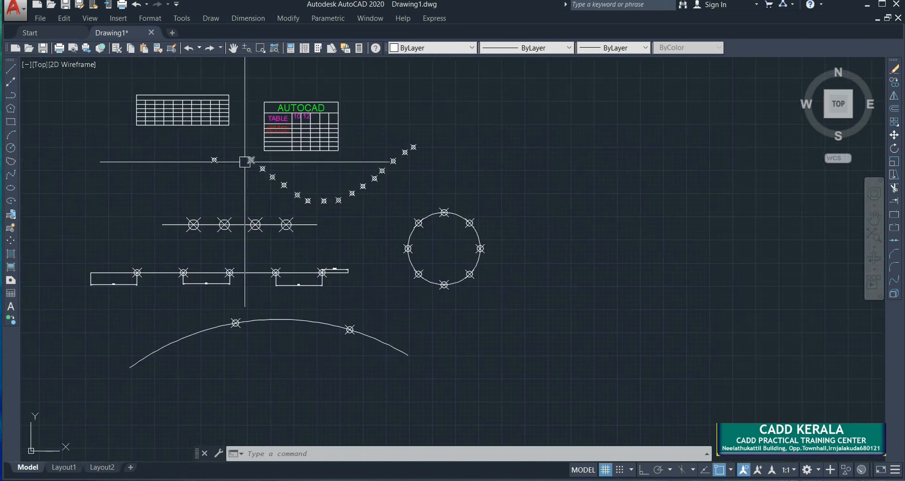